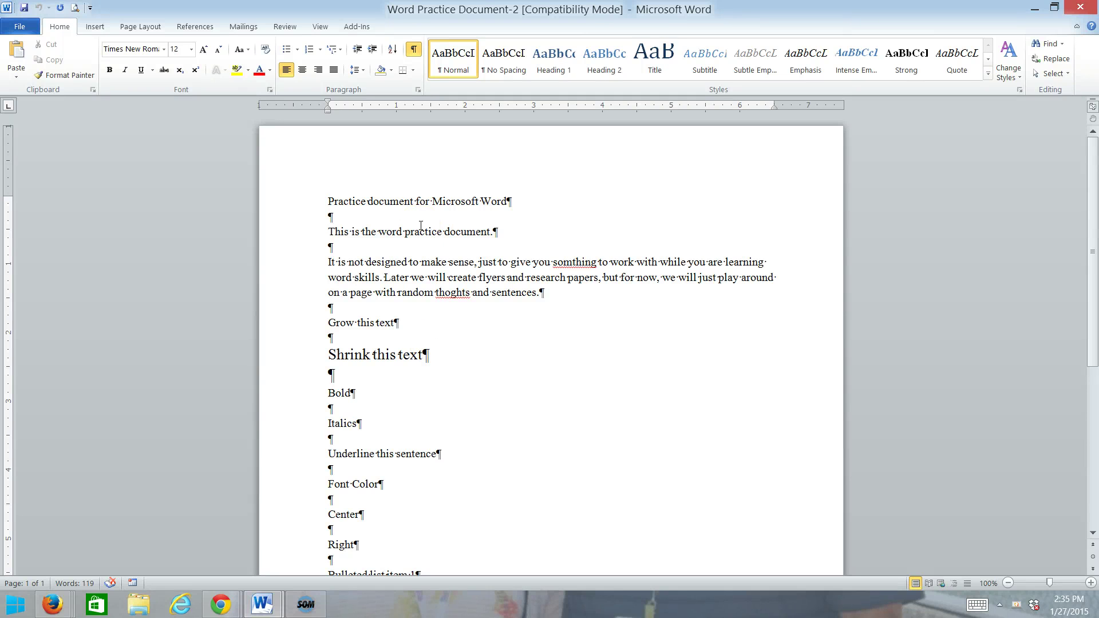
Set the title 'Practice document for Microsoft Word' in Aharoni after briefly trying Arial
key("ctrl+Home")
left_click(164, 49)
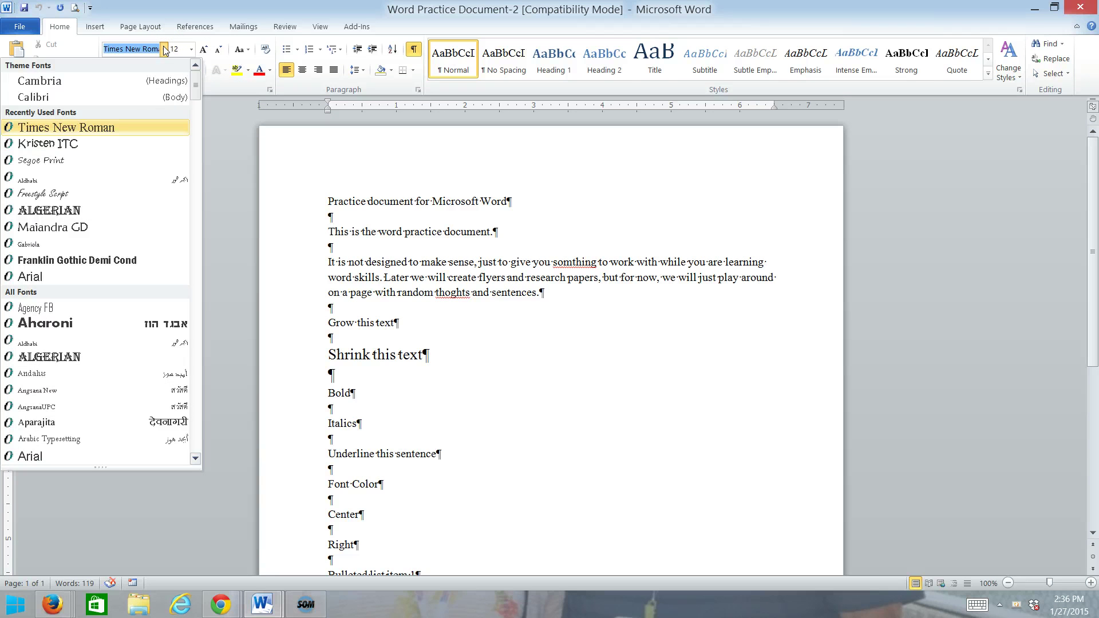
left_click(164, 49)
left_click(299, 207)
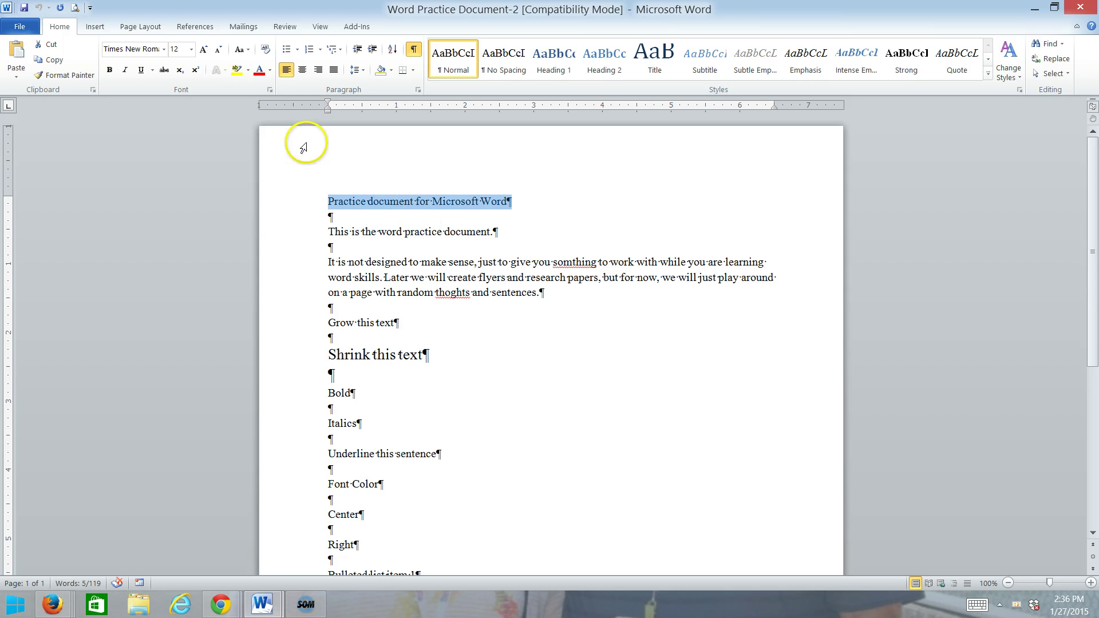
left_click(164, 50)
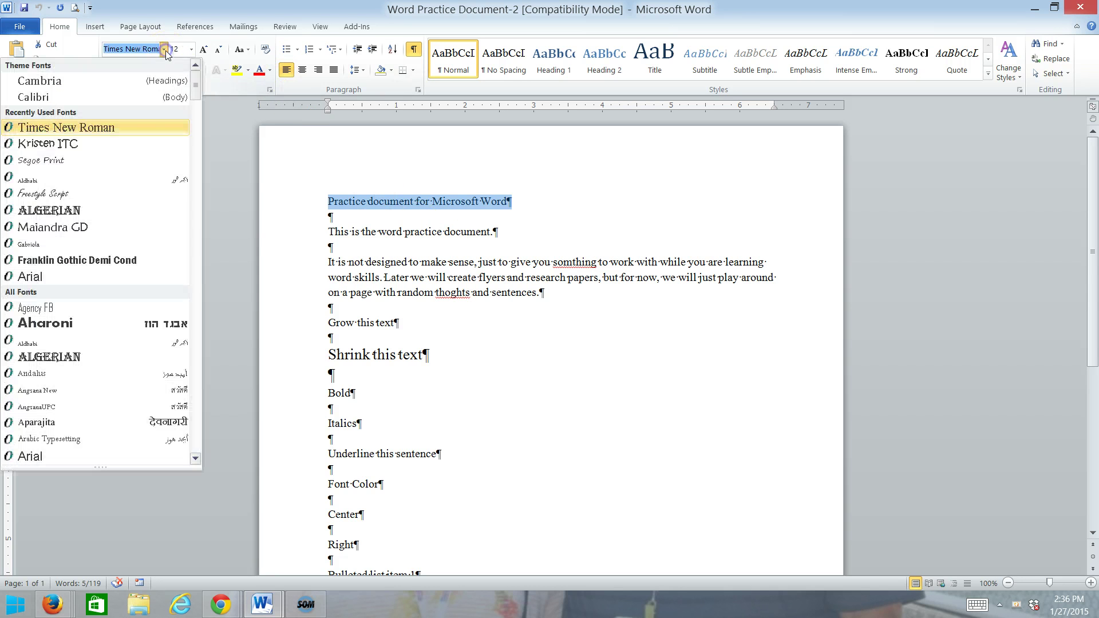
left_click(50, 276)
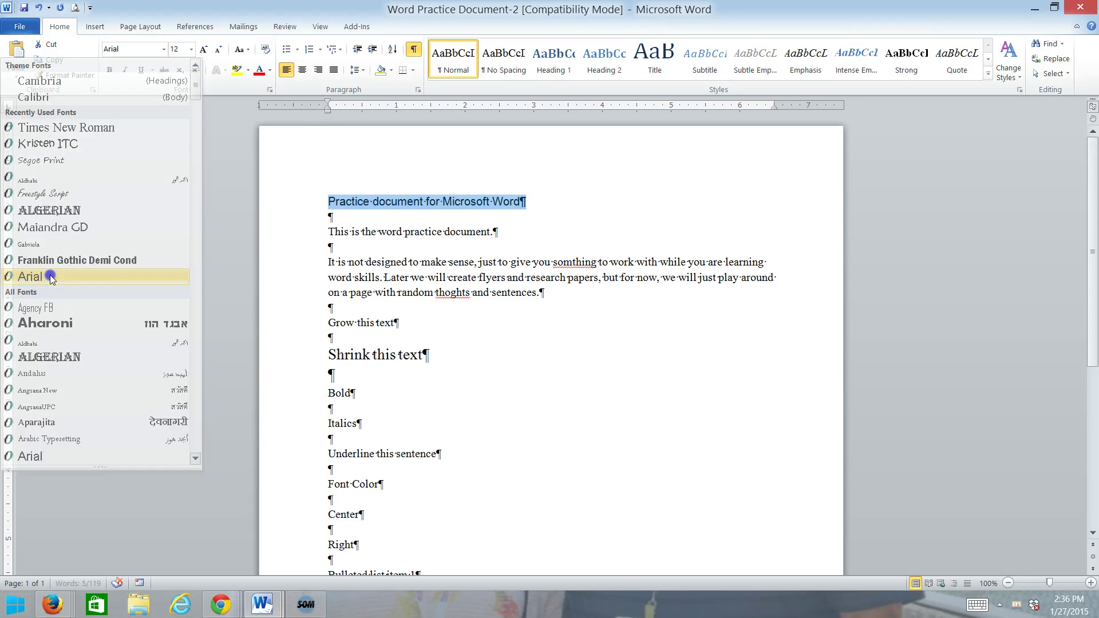
left_click(164, 50)
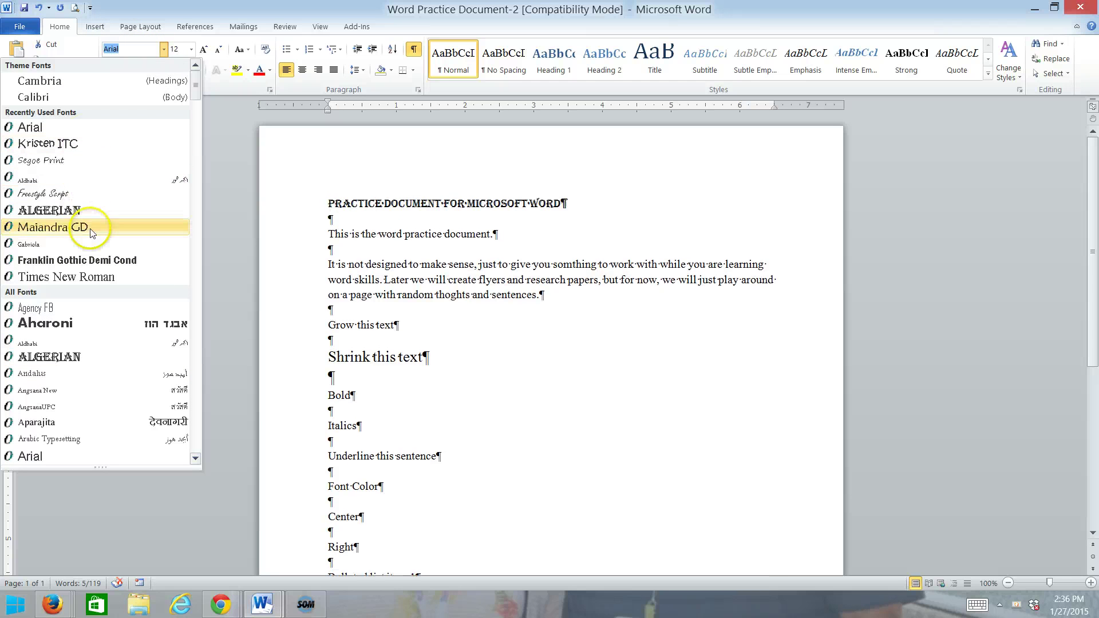
left_click(63, 323)
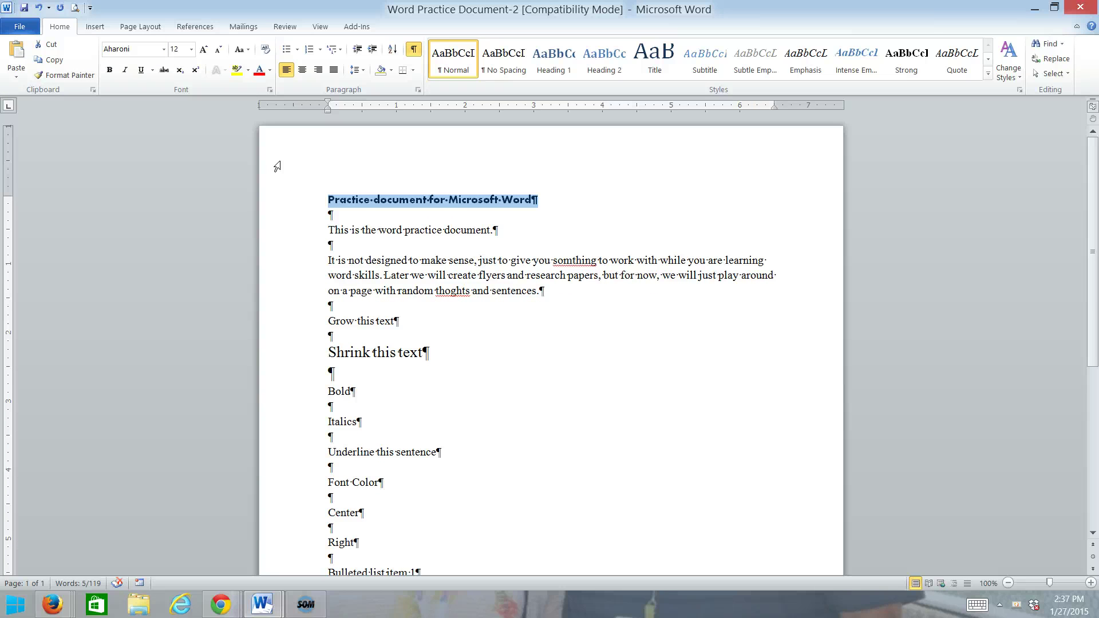
Try title sizes of 18 pt and then 26 pt from the Font Size list
left_click(192, 50)
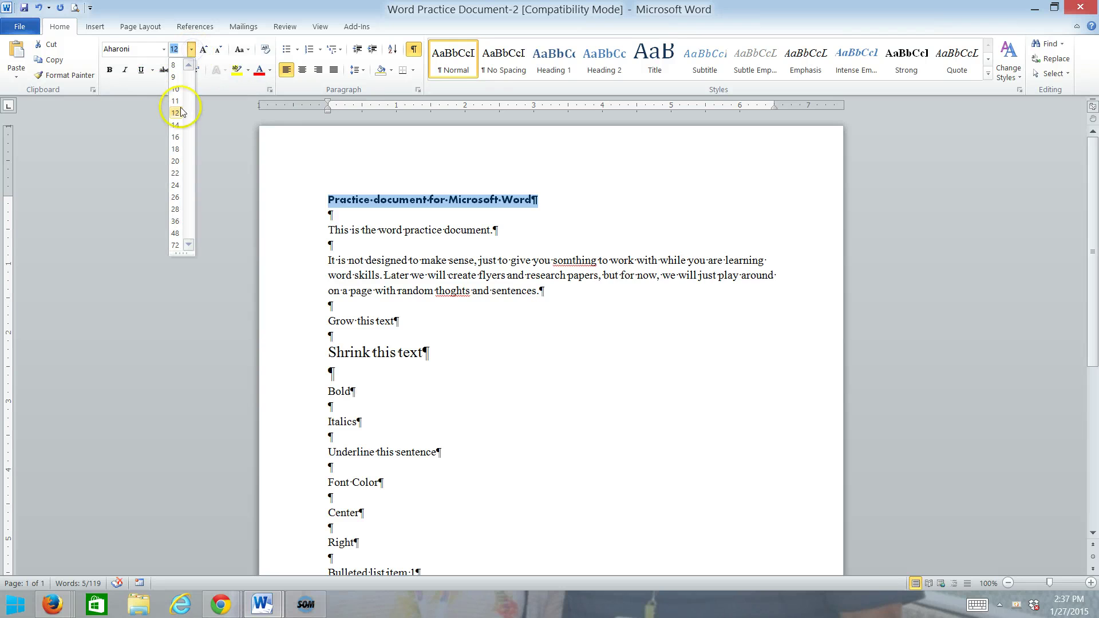
left_click(175, 149)
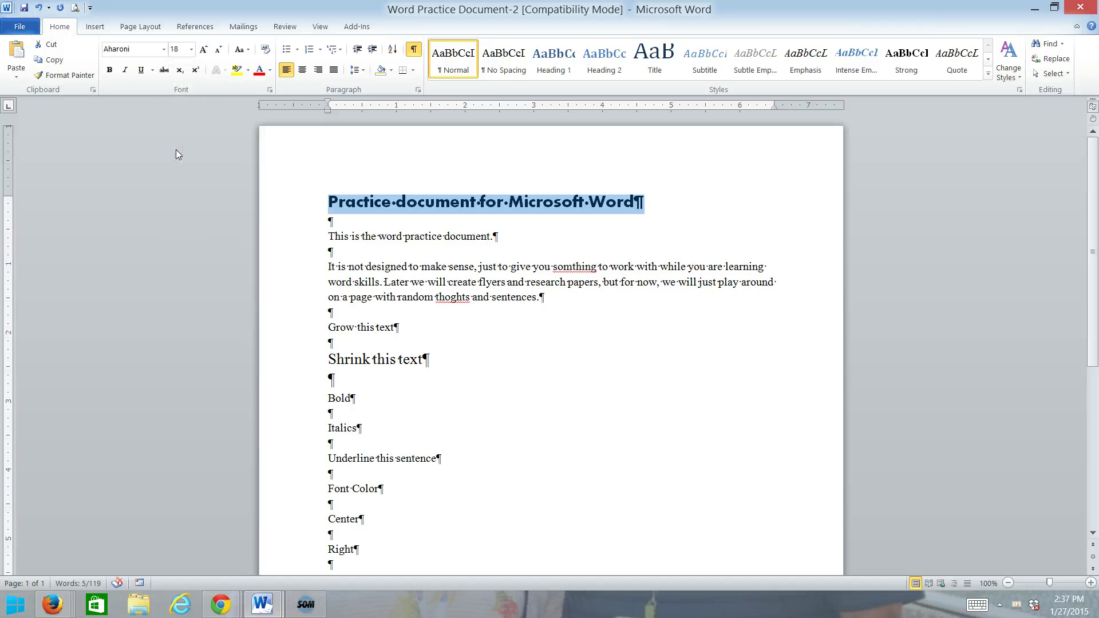
left_click(192, 49)
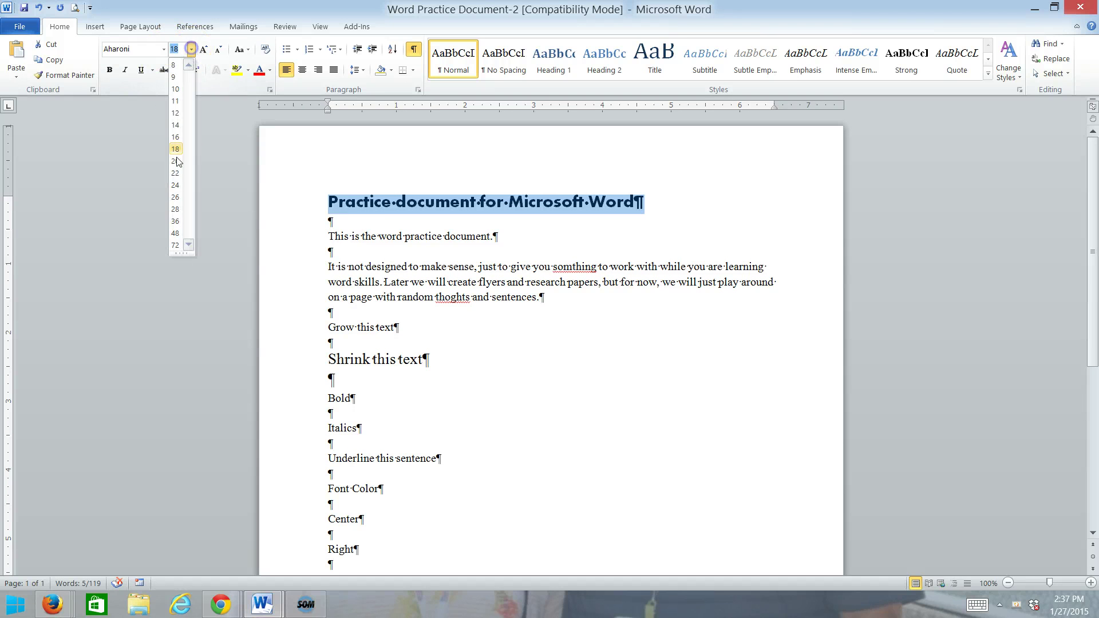
left_click(175, 198)
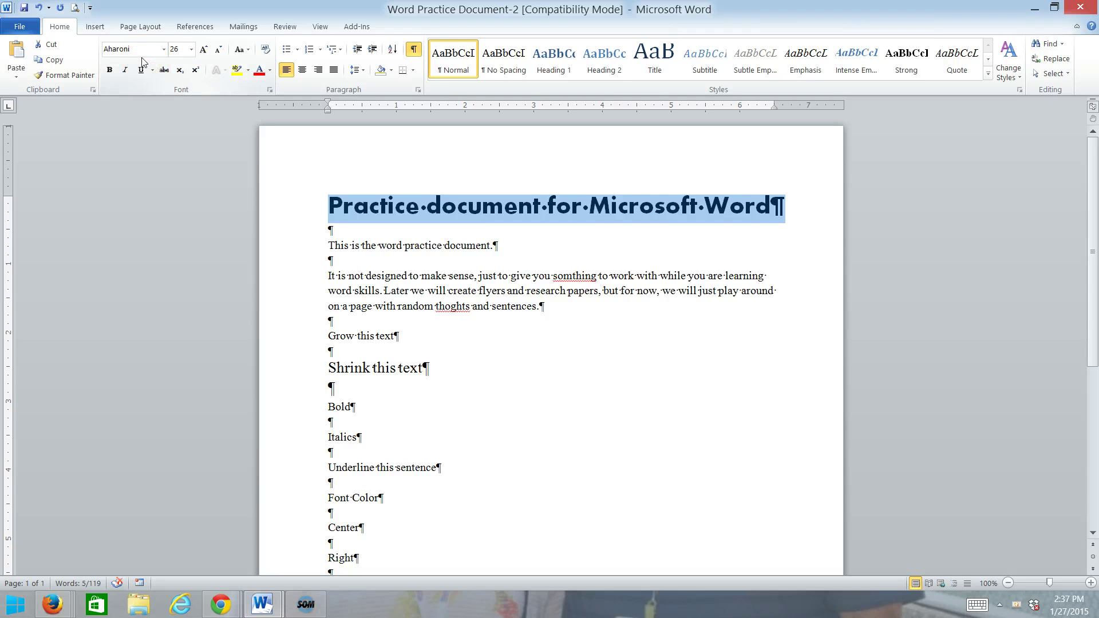
Adjust the title with Grow Font and Shrink Font until it is 22 pt
left_click(220, 52)
left_click(220, 52)
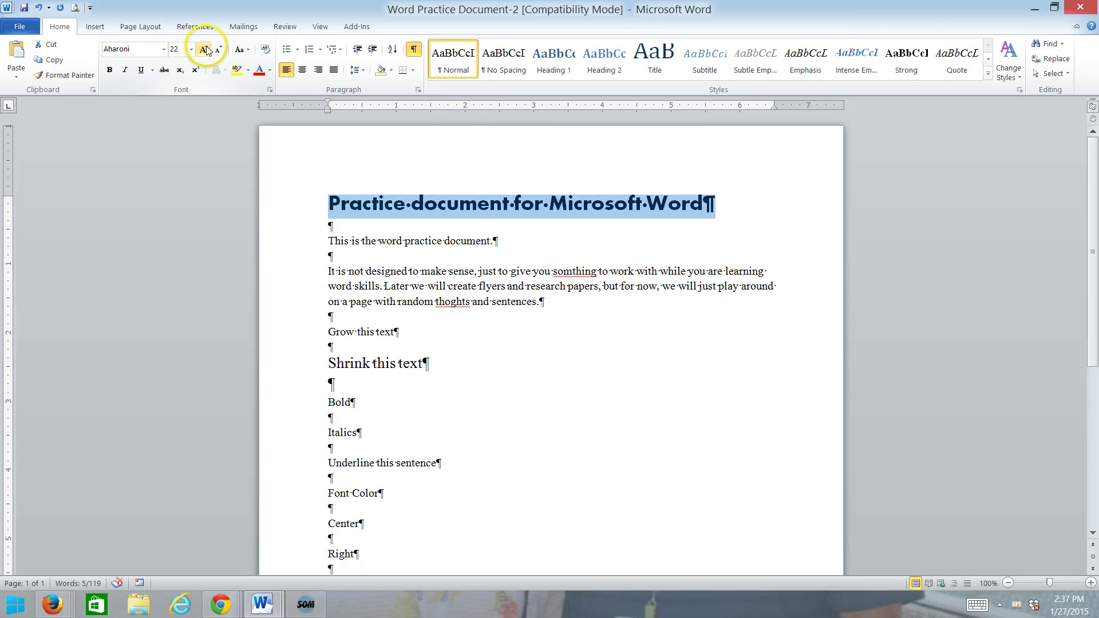
left_click(204, 51)
left_click(204, 50)
left_click(205, 50)
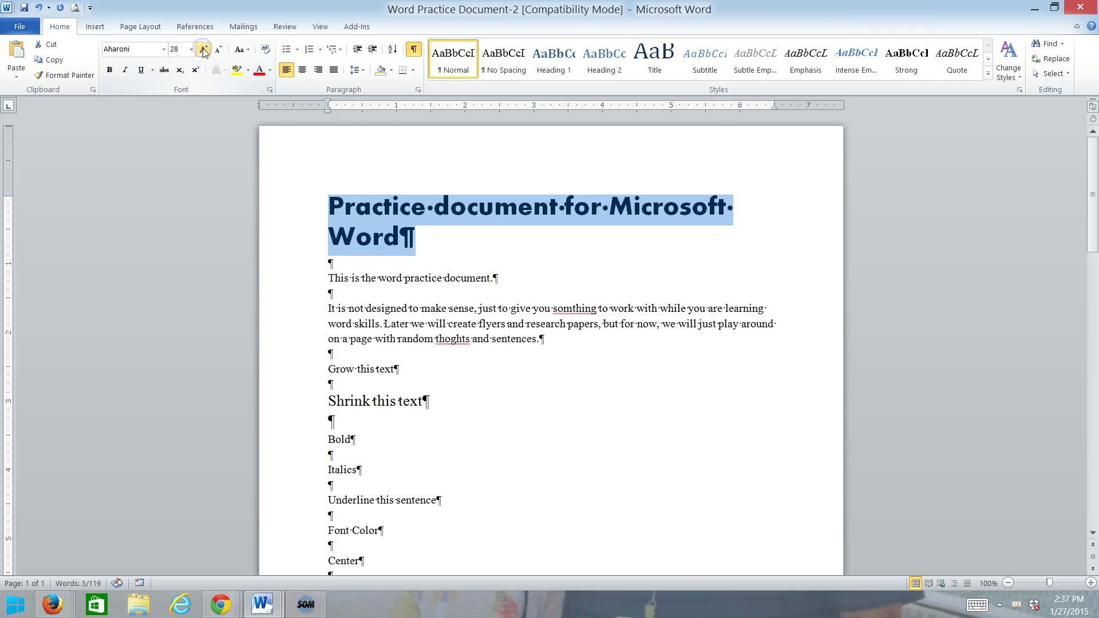
left_click(218, 53)
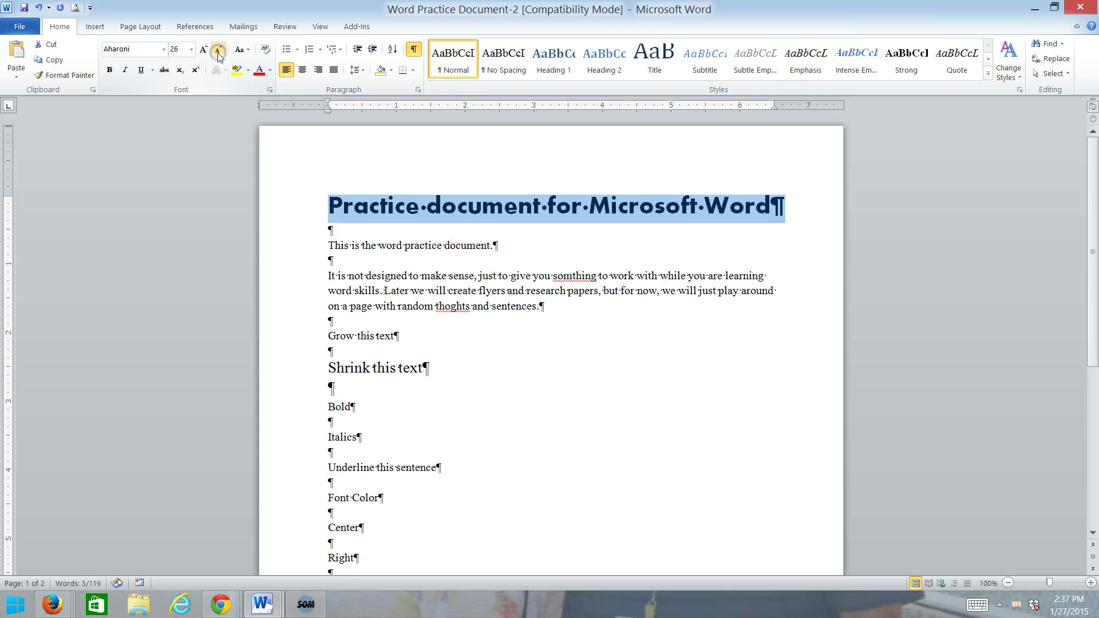
left_click(218, 53)
left_click(218, 52)
left_click(218, 52)
left_click(219, 53)
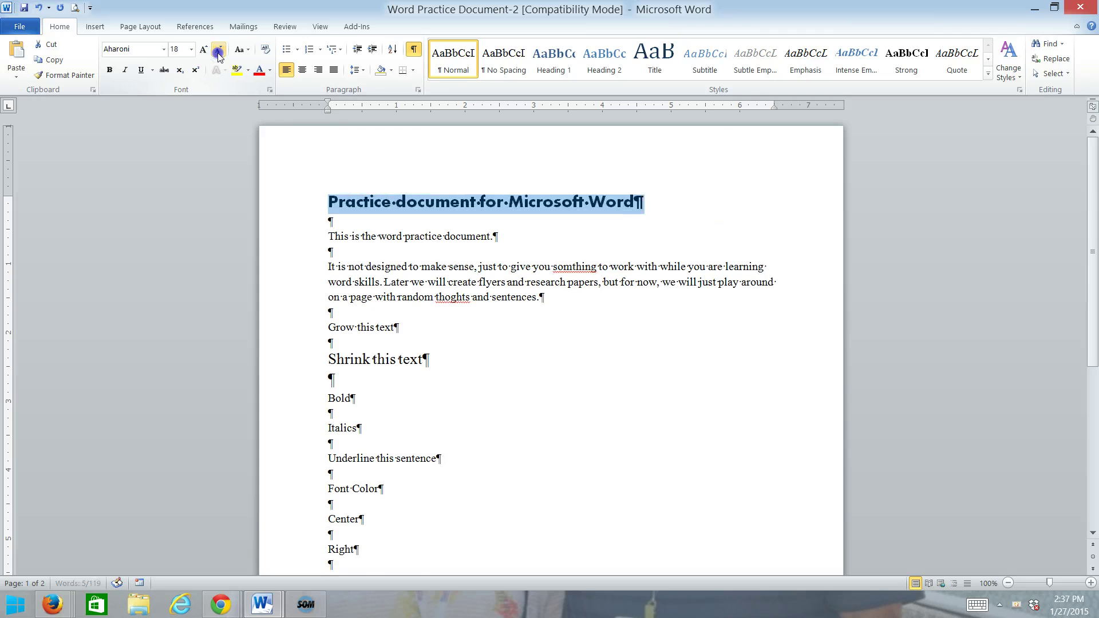
left_click(218, 53)
left_click(201, 51)
left_click(201, 50)
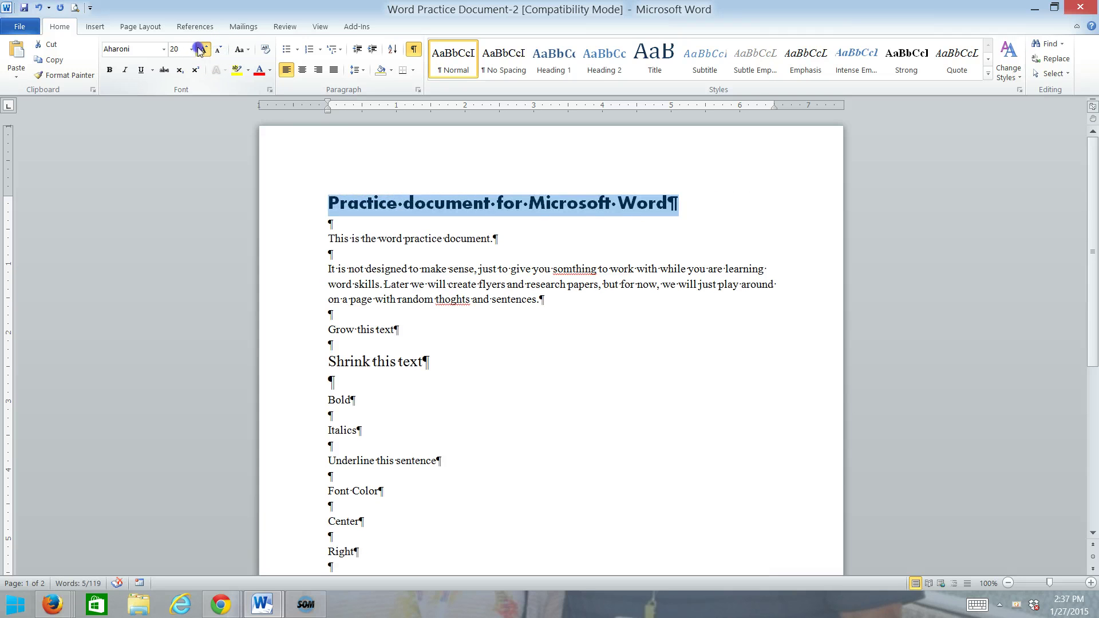
left_click(201, 51)
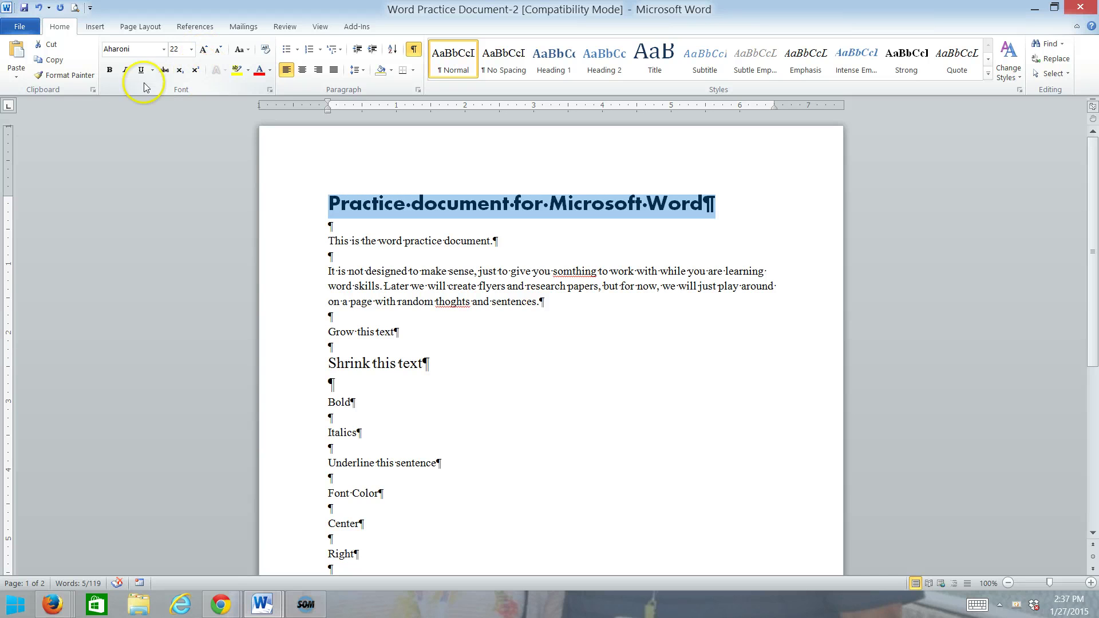
Apply Bold, Italic and Underline to the title, then remove all three
left_click(111, 74)
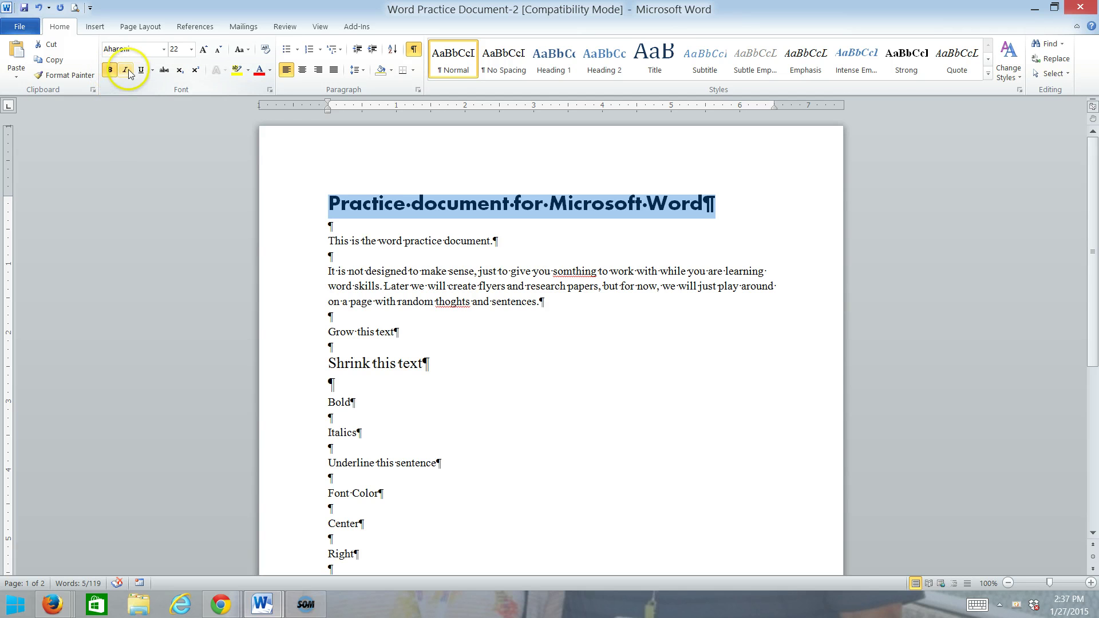
left_click(125, 71)
left_click(141, 69)
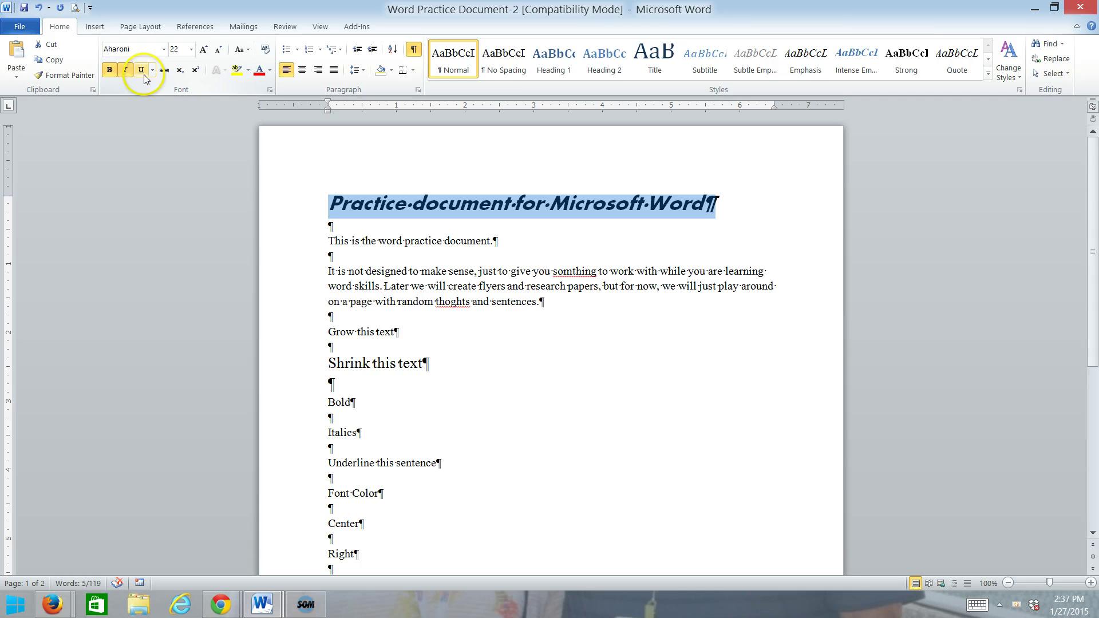
left_click(110, 71)
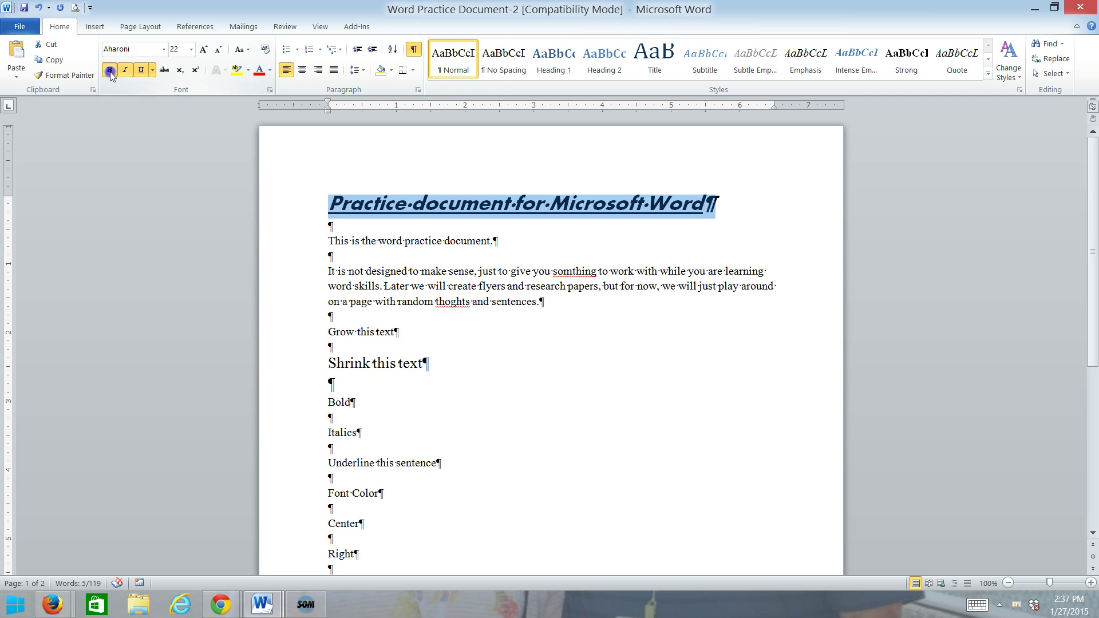
left_click(126, 70)
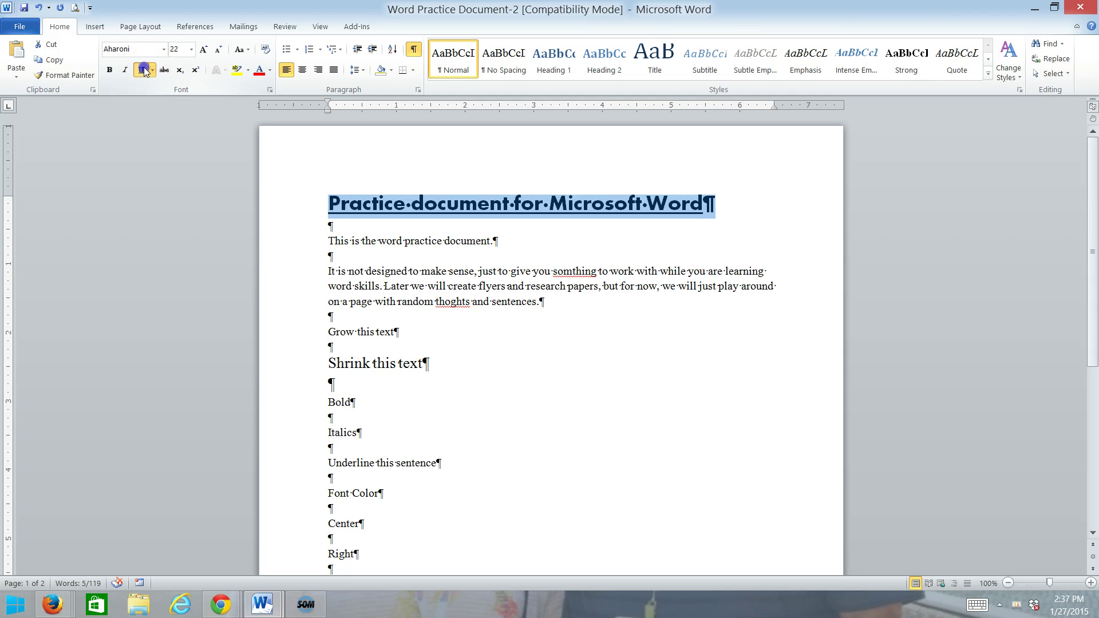
left_click(143, 70)
Give the title a dot-dot-dash underline in blue
left_click(151, 71)
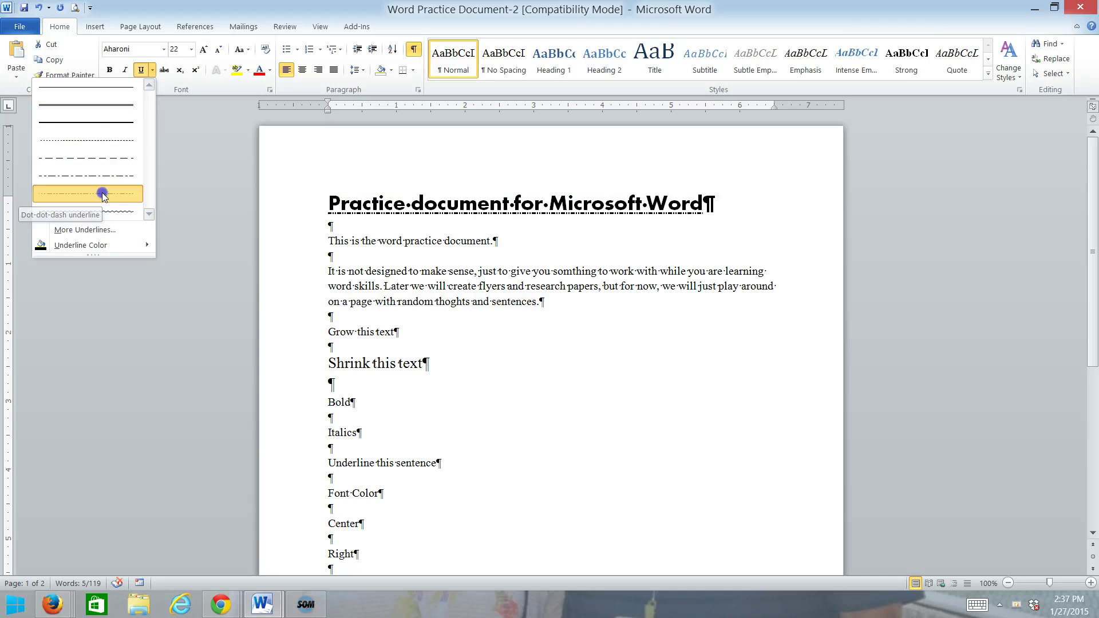
left_click(103, 193)
left_click(153, 70)
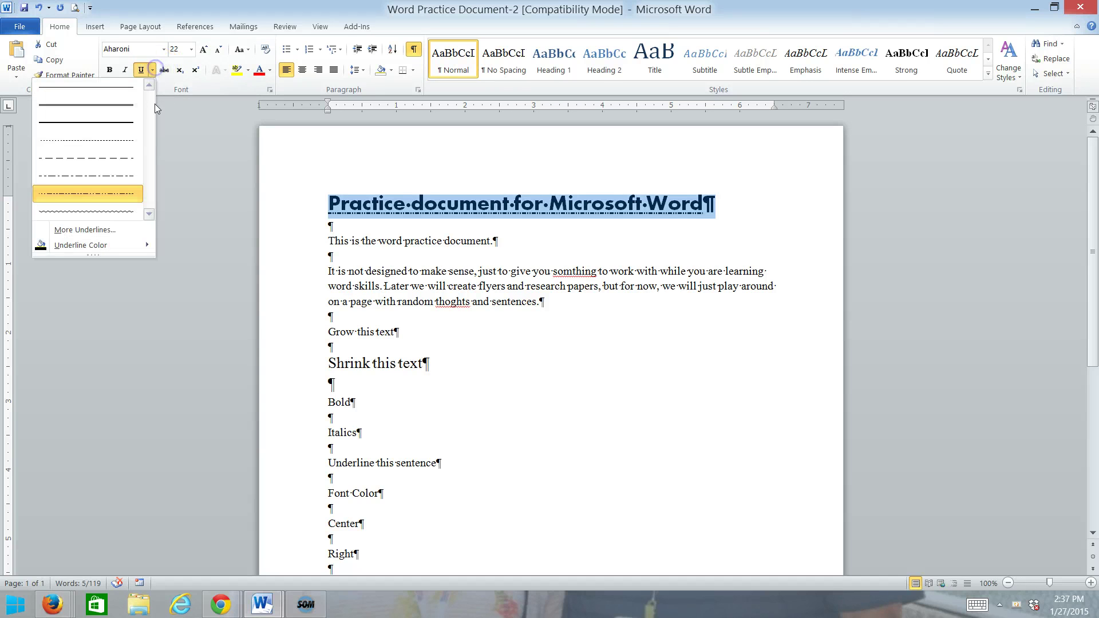
left_click(125, 245)
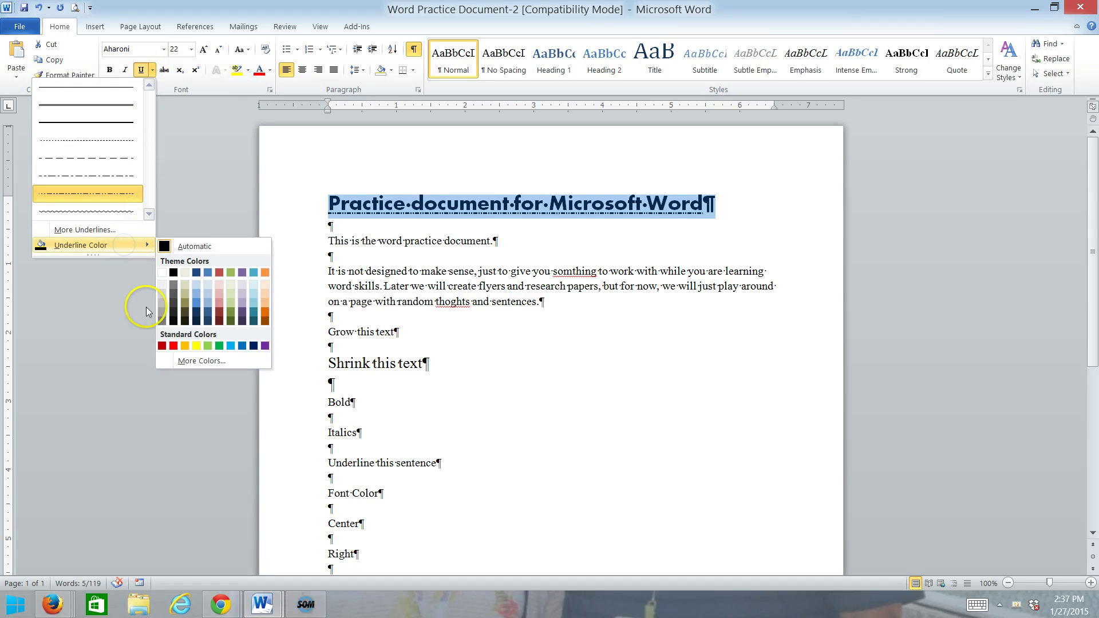
left_click(138, 252)
left_click(241, 345)
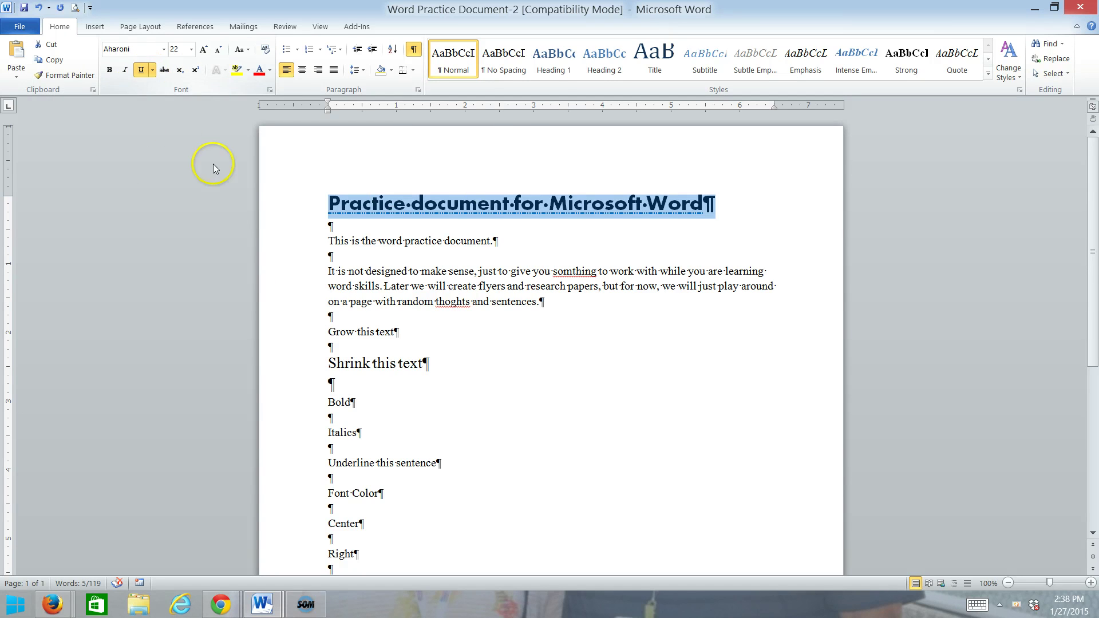
left_click(449, 261)
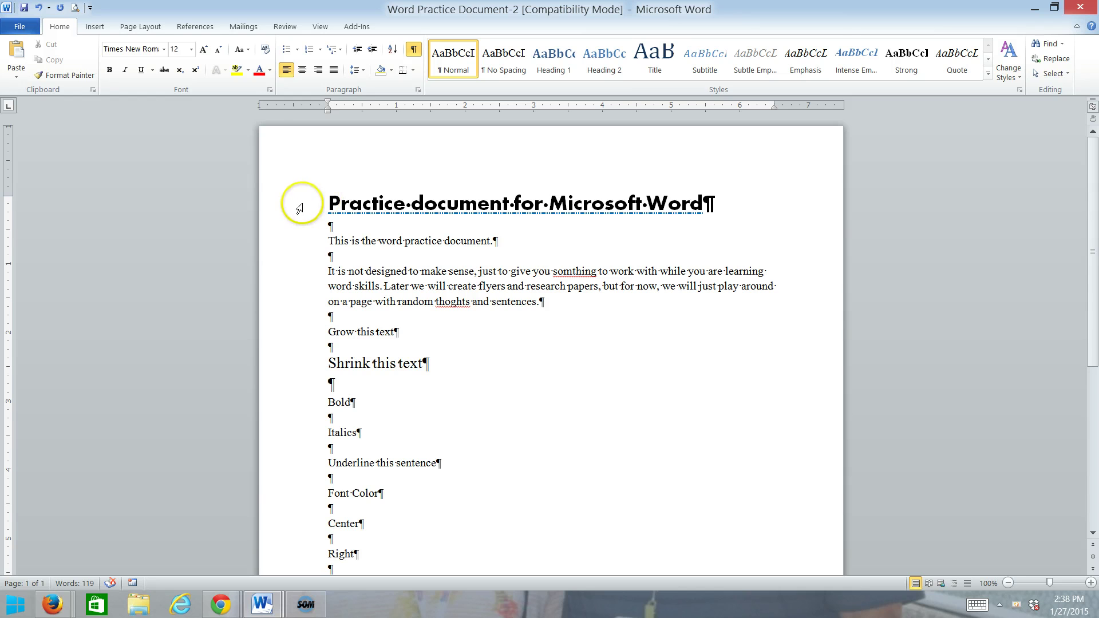
Make the title text purple and bring up the Font dialog
left_click(287, 200)
left_click(270, 70)
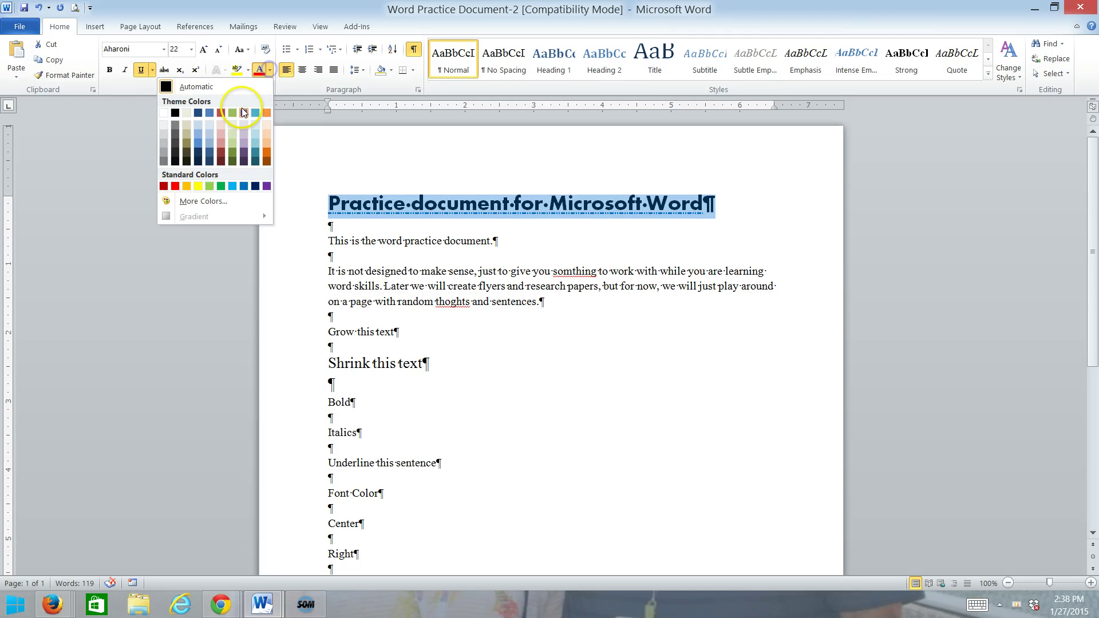
left_click(266, 186)
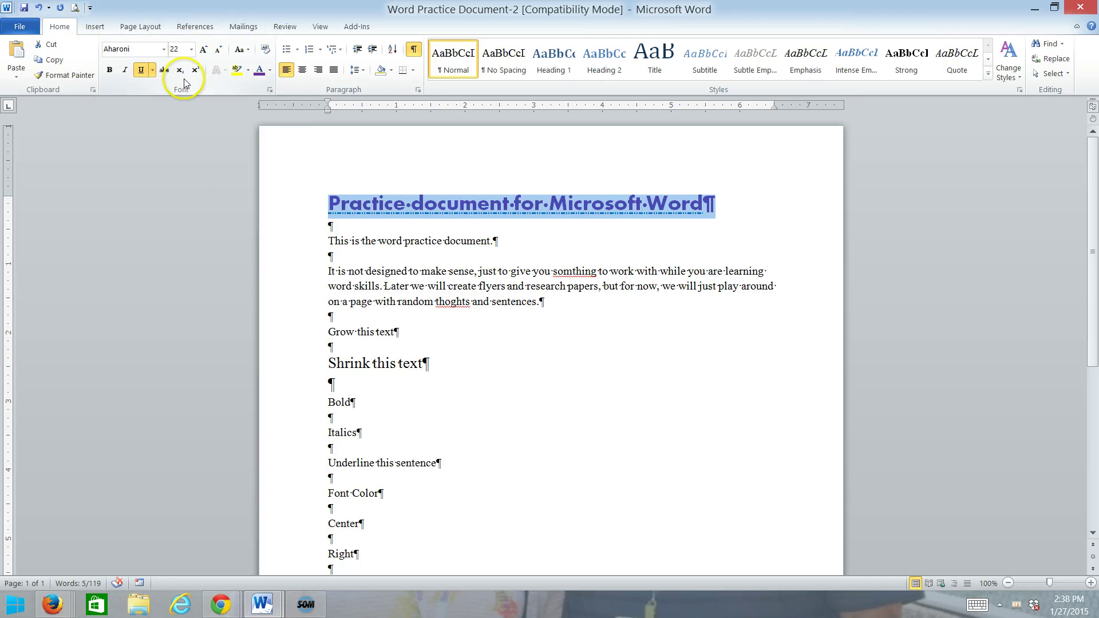
left_click(270, 89)
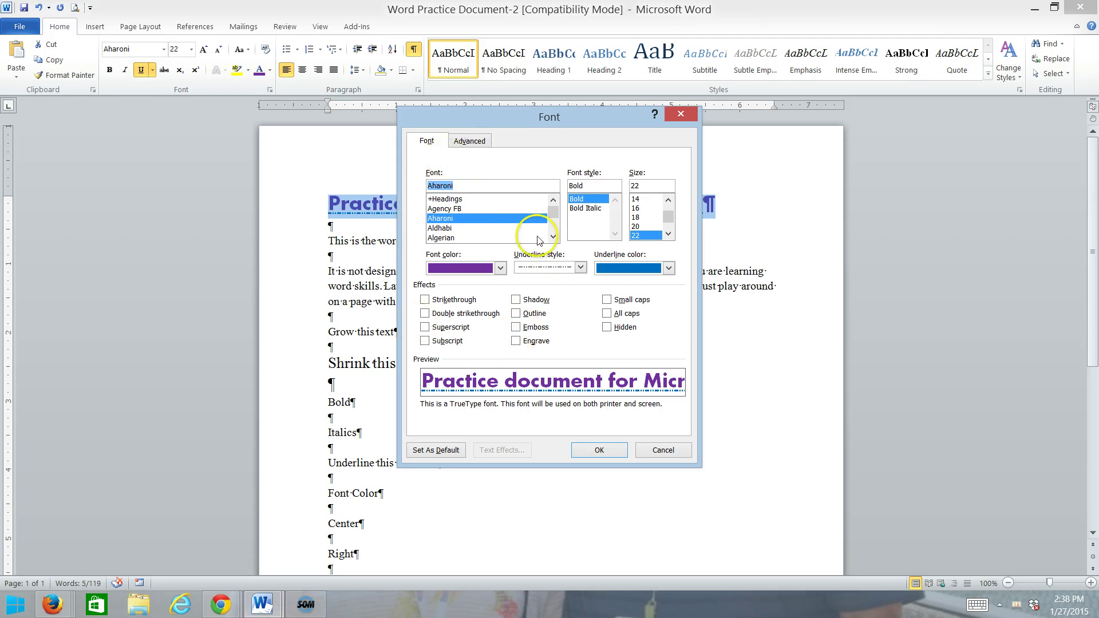
Set the title to Euphemia 18 pt, bold, dark blue, with small caps in the Font dialog
left_click_drag(552, 211, 553, 216)
left_click(481, 209)
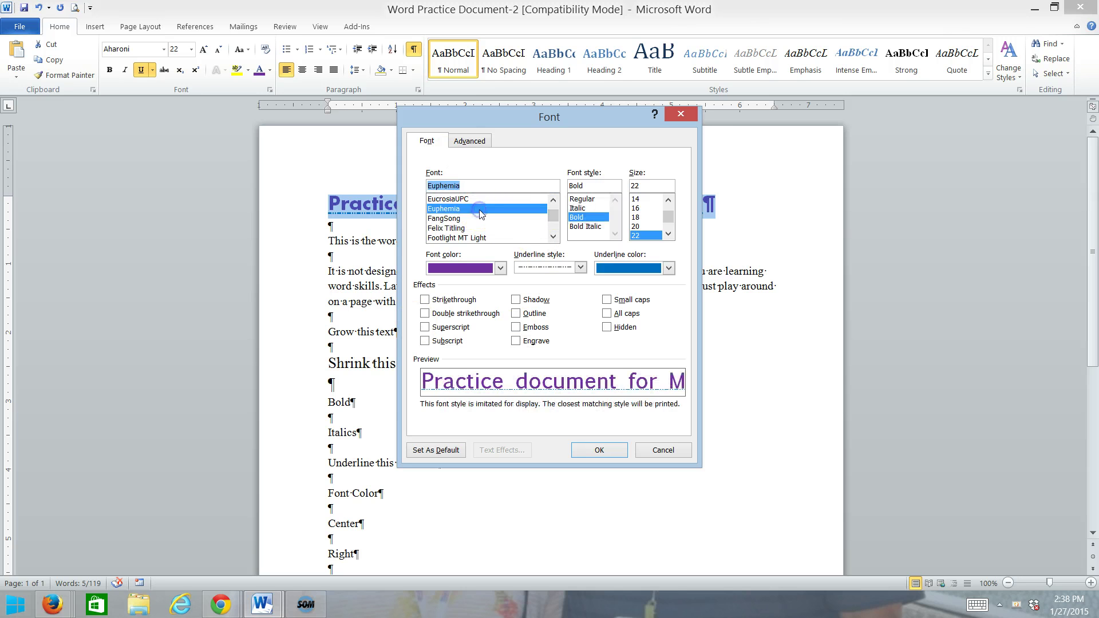
left_click(583, 219)
left_click(582, 198)
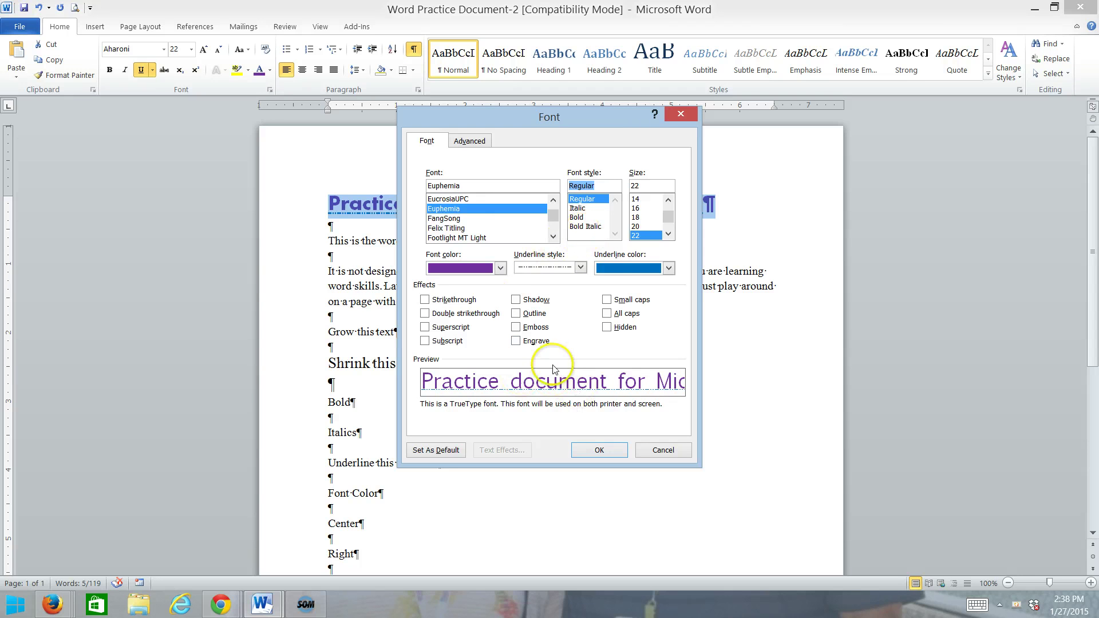
left_click(635, 217)
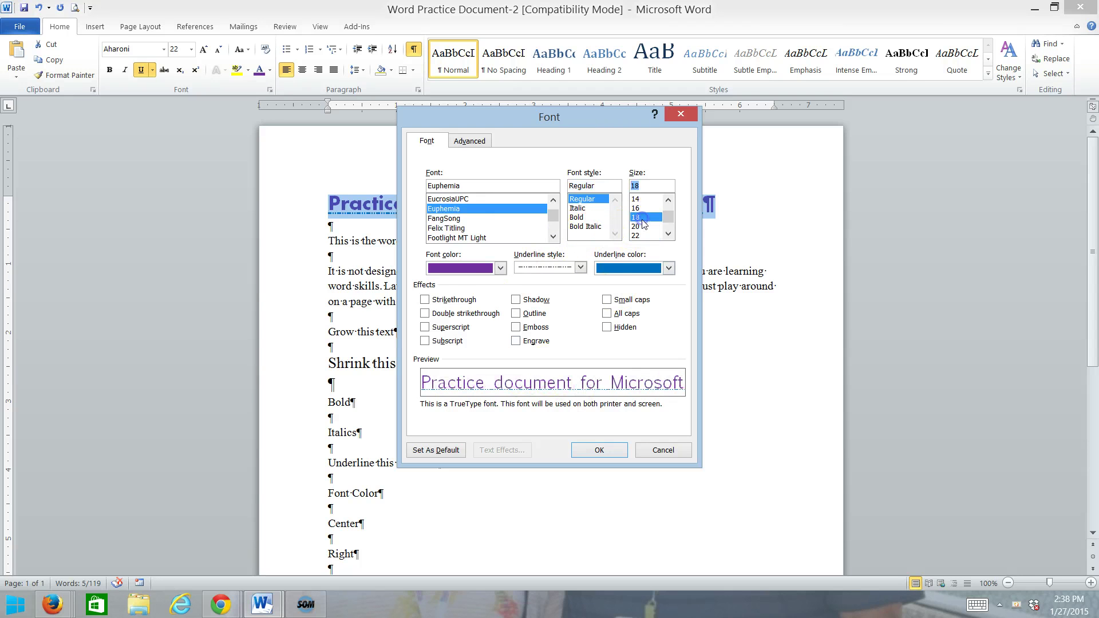
left_click(500, 268)
left_click(455, 305)
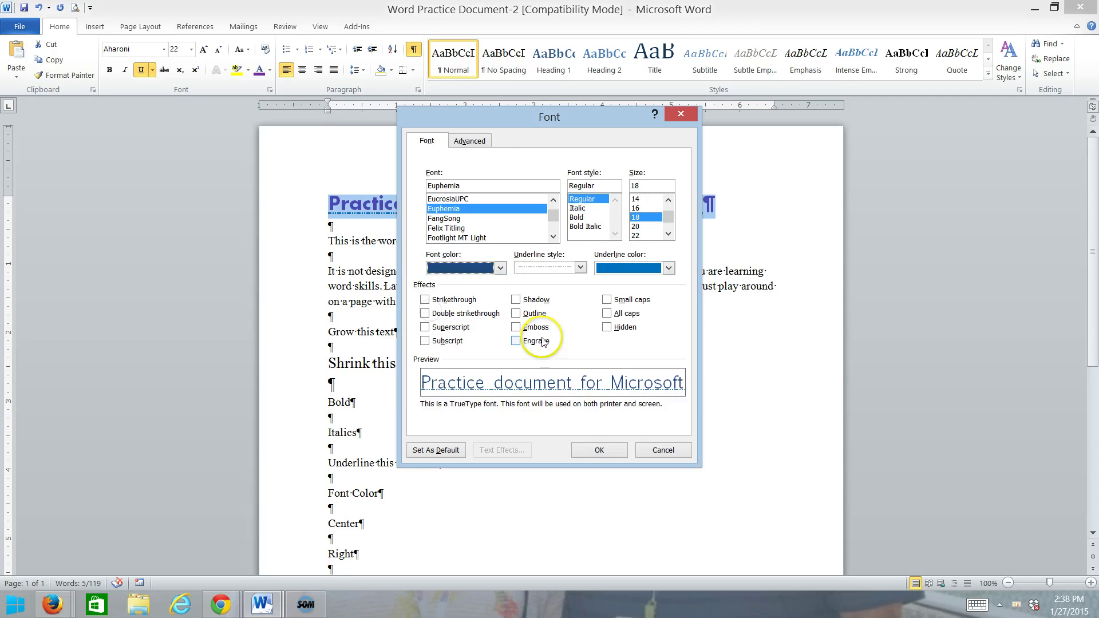
left_click(585, 217)
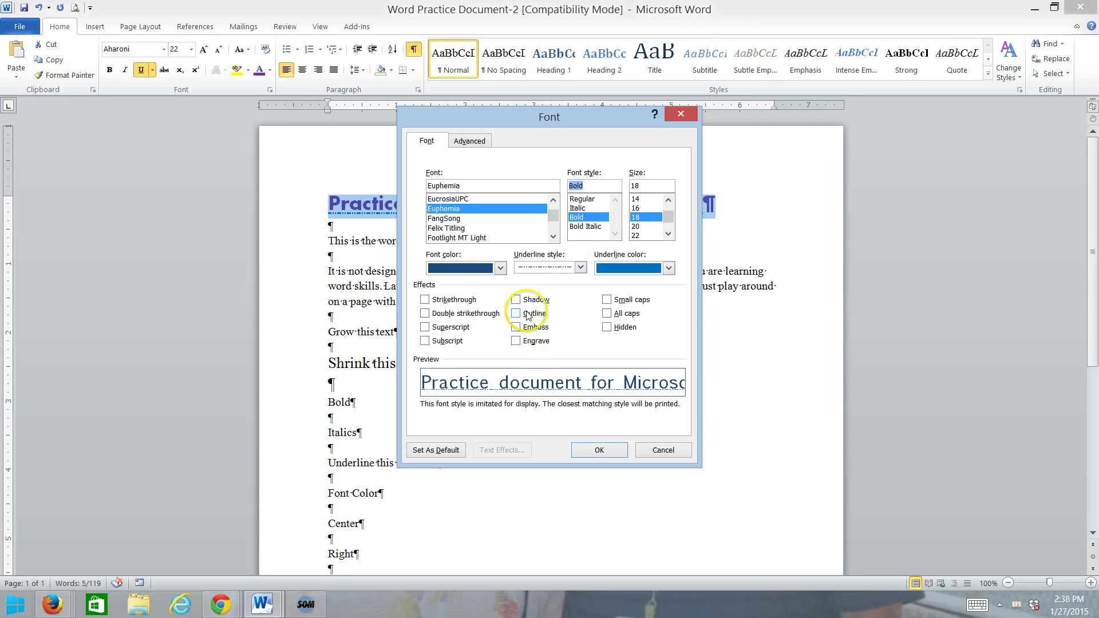
left_click(607, 300)
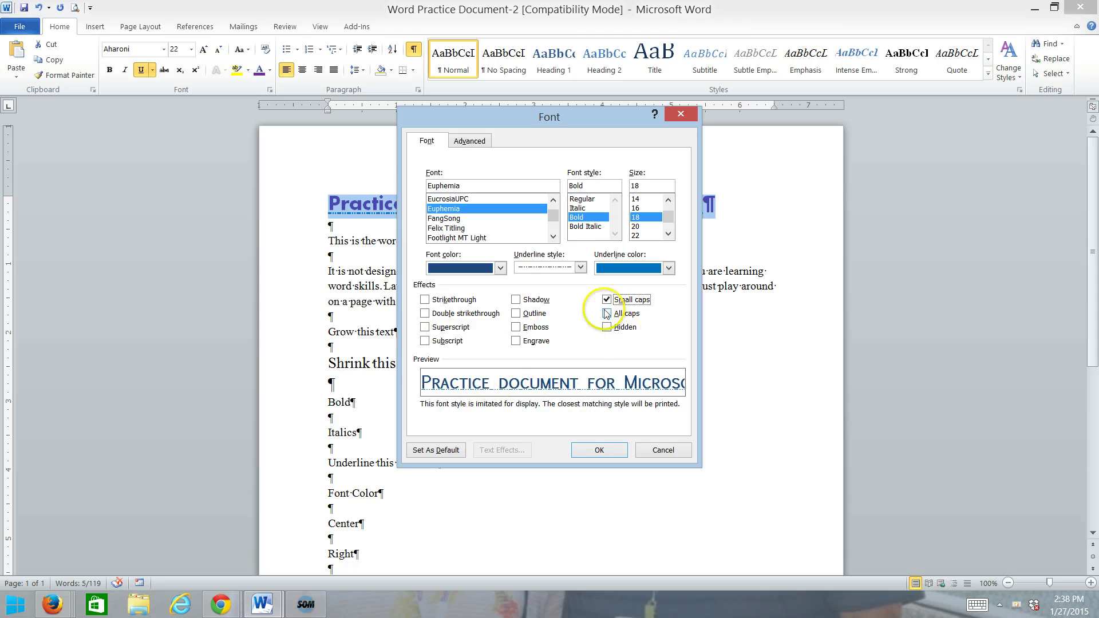
left_click(600, 449)
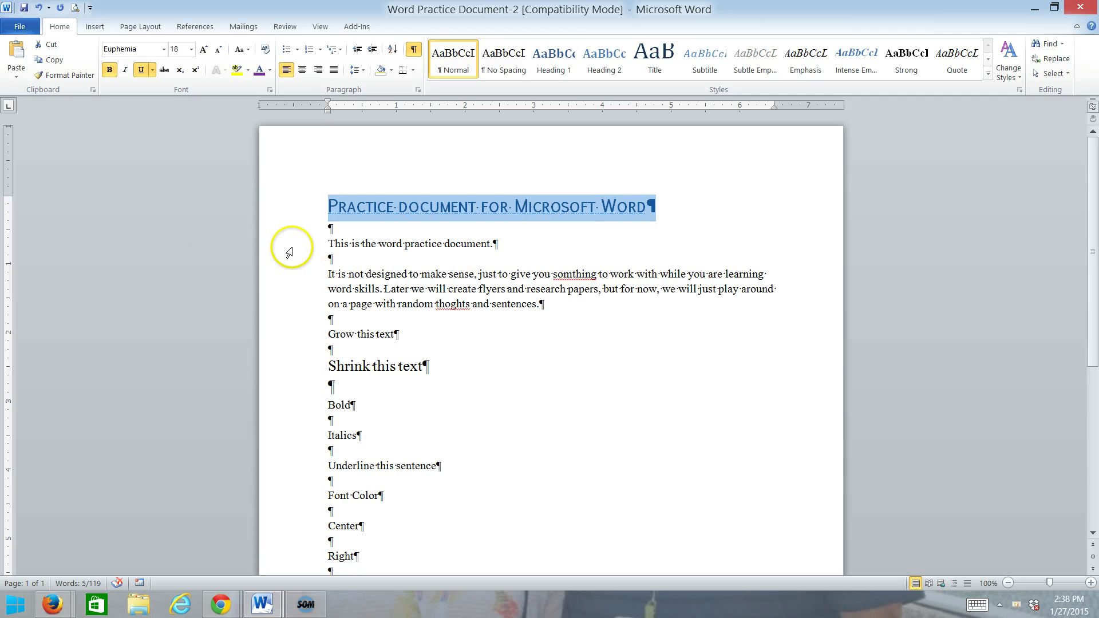
Change the title back to Times New Roman 12 pt and turn off bold
left_click(288, 214)
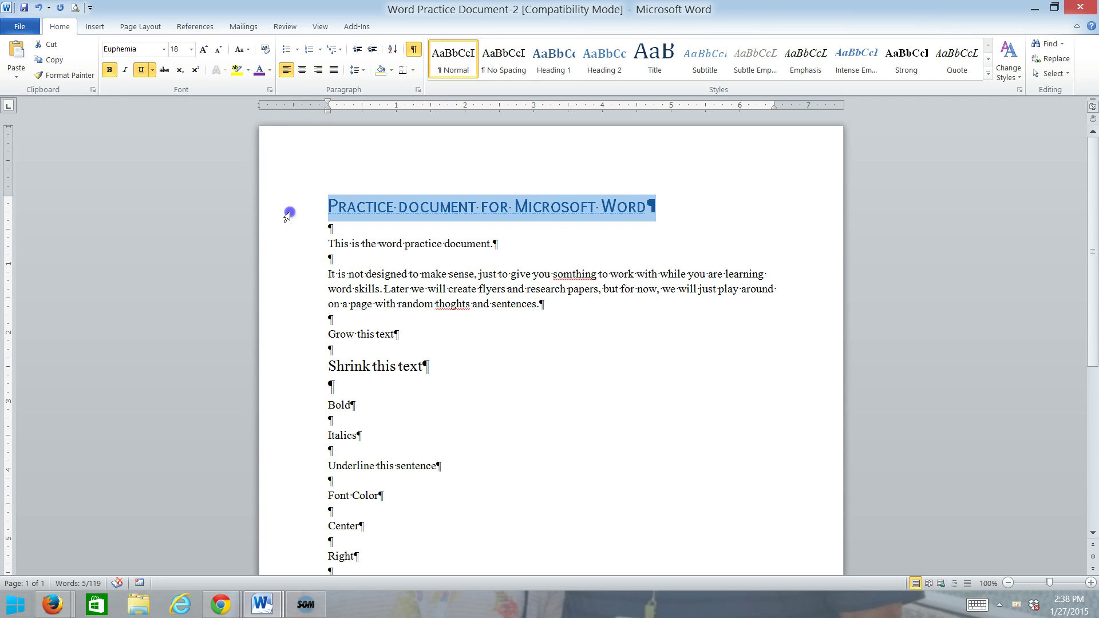
left_click(163, 50)
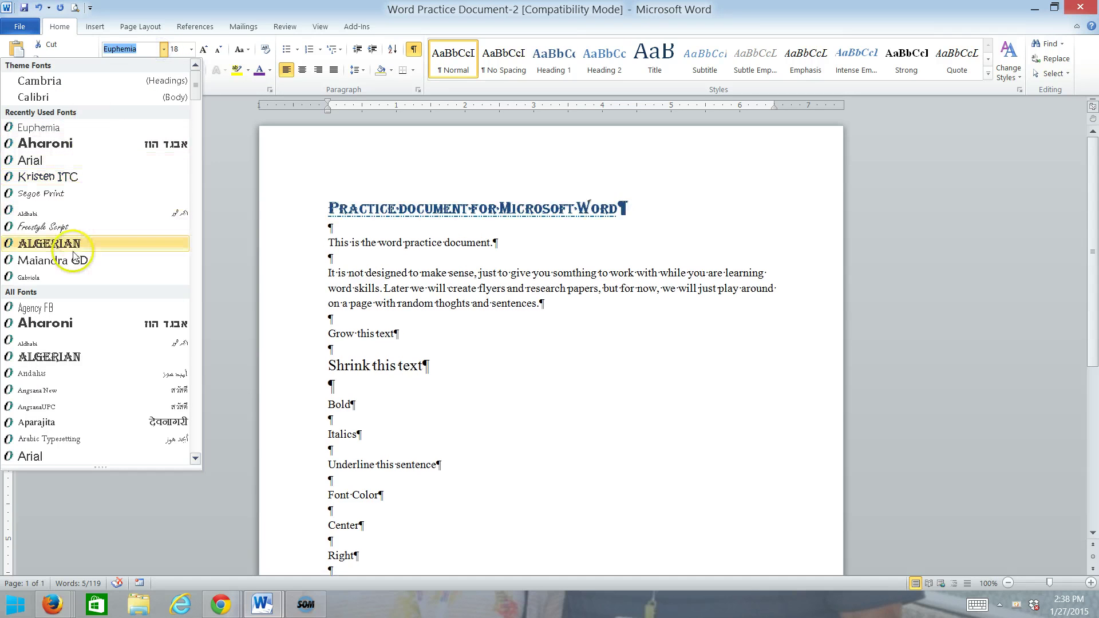
scroll(73, 257, "down", 1)
scroll(74, 269, "down", 8)
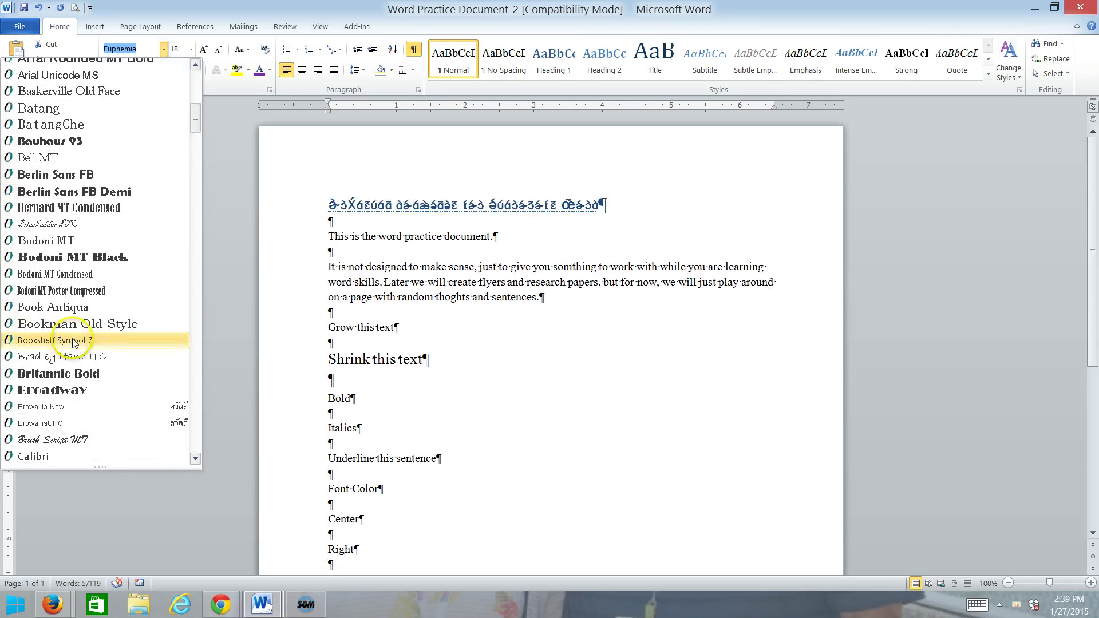
type("t")
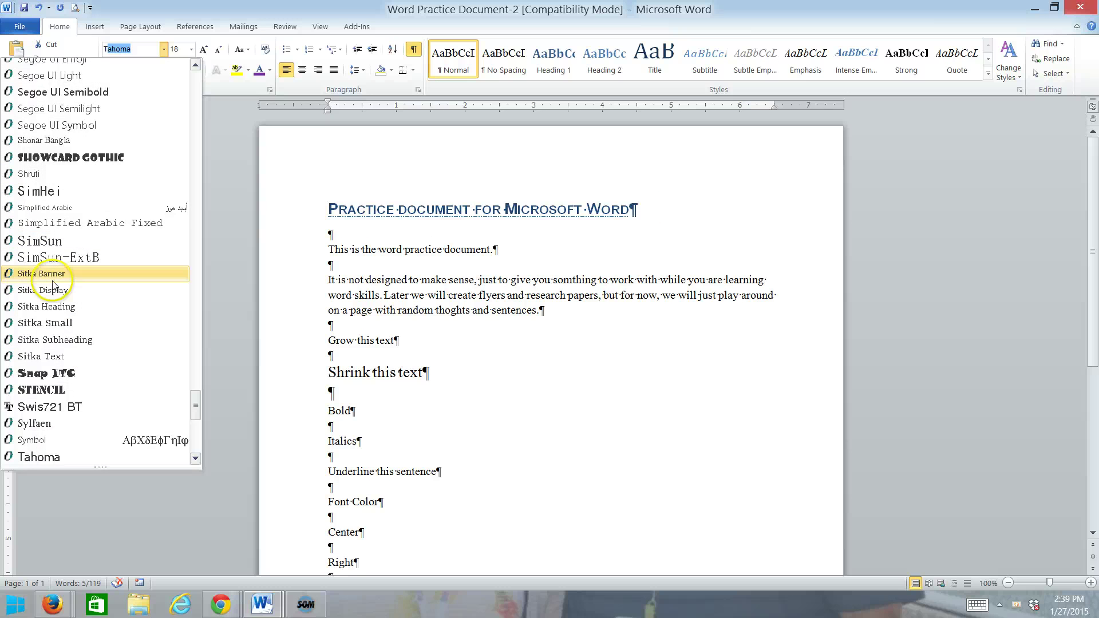
scroll(53, 285, "down", 4)
left_click(51, 286)
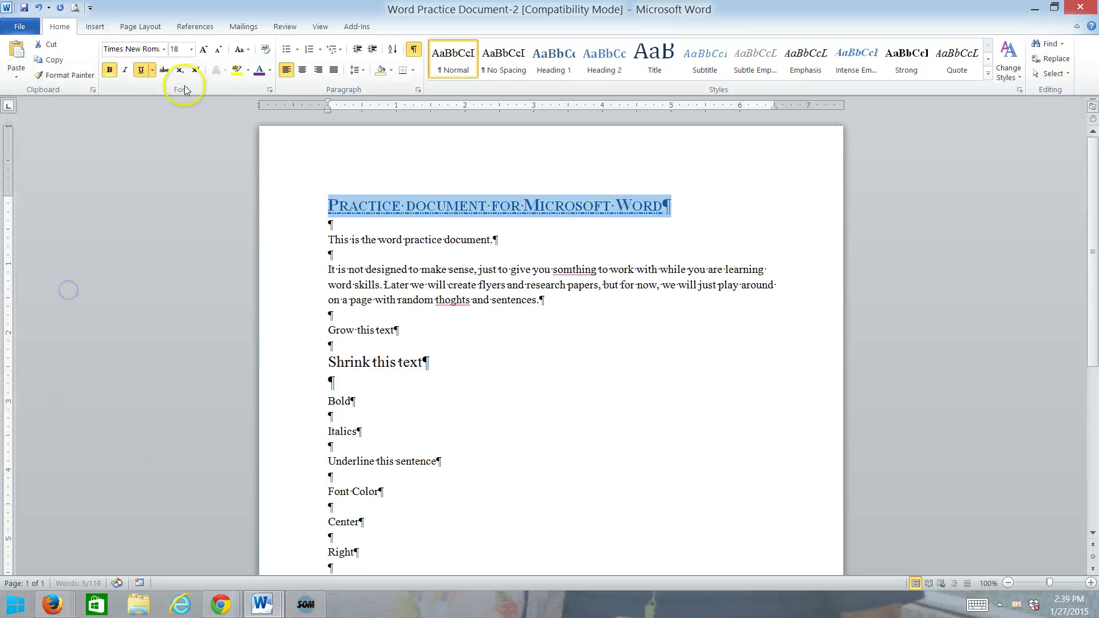
left_click(191, 49)
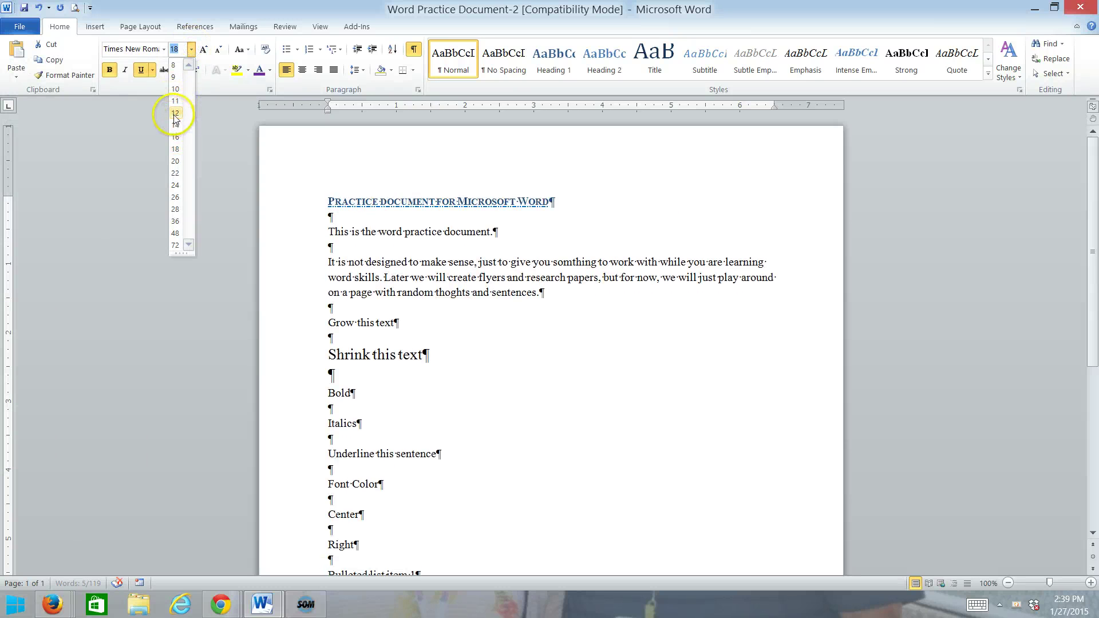
left_click(175, 114)
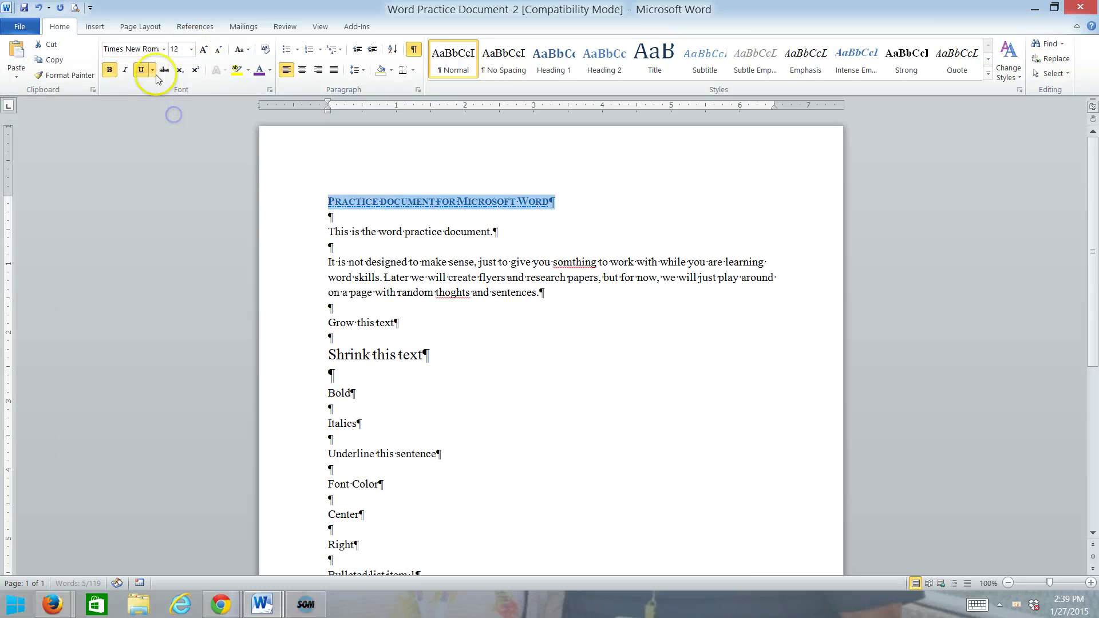
left_click(109, 70)
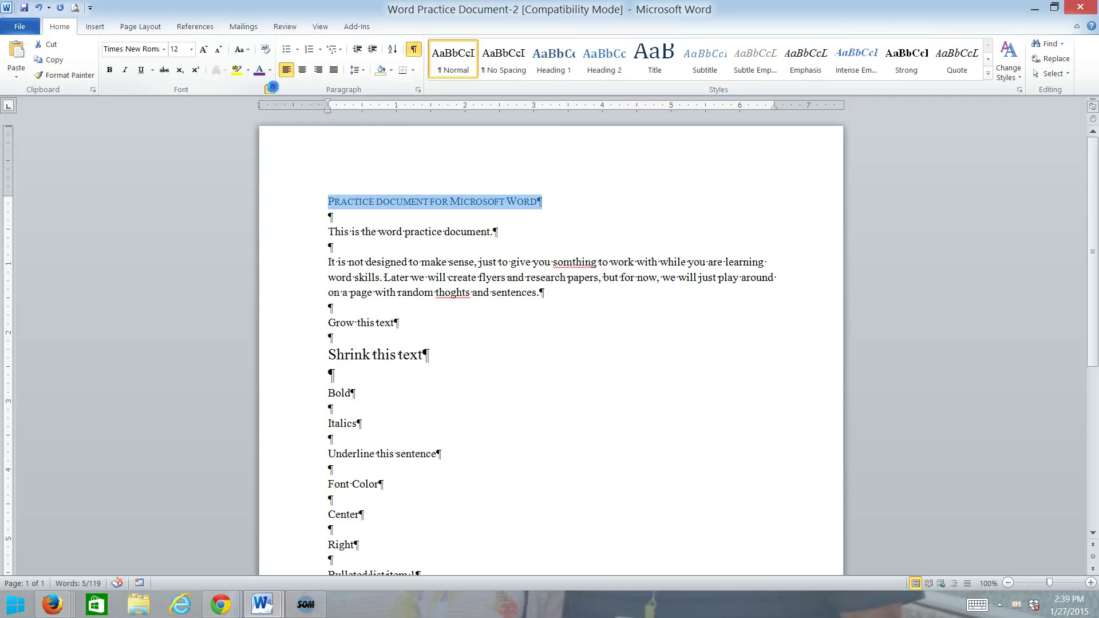
Reset the title's font colour to Automatic and turn off small caps
left_click(269, 90)
left_click(499, 268)
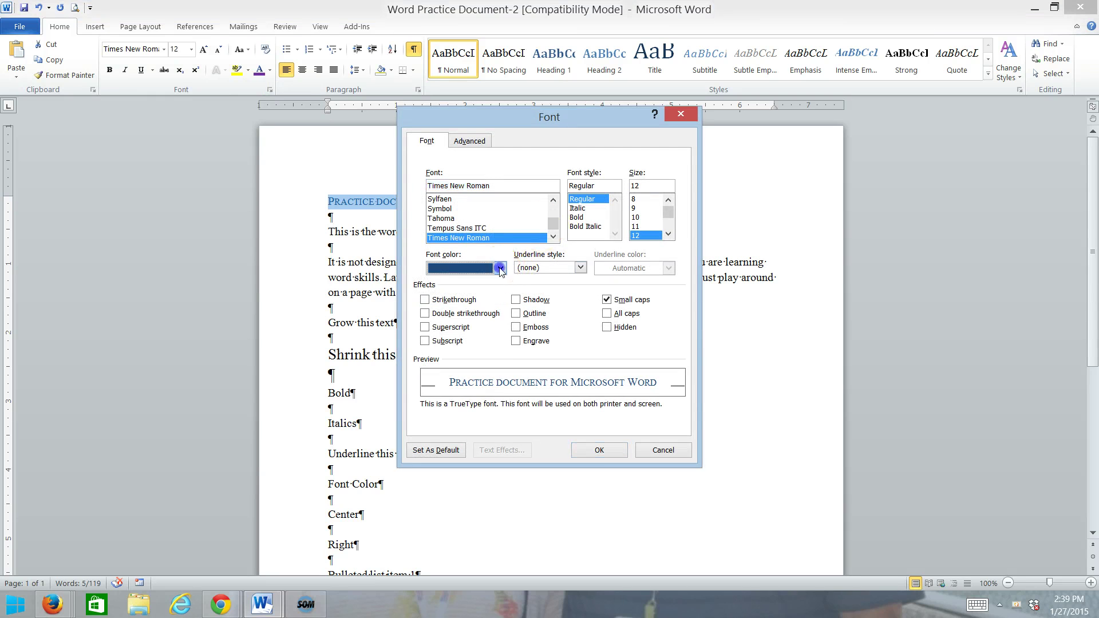
left_click(478, 286)
left_click(607, 299)
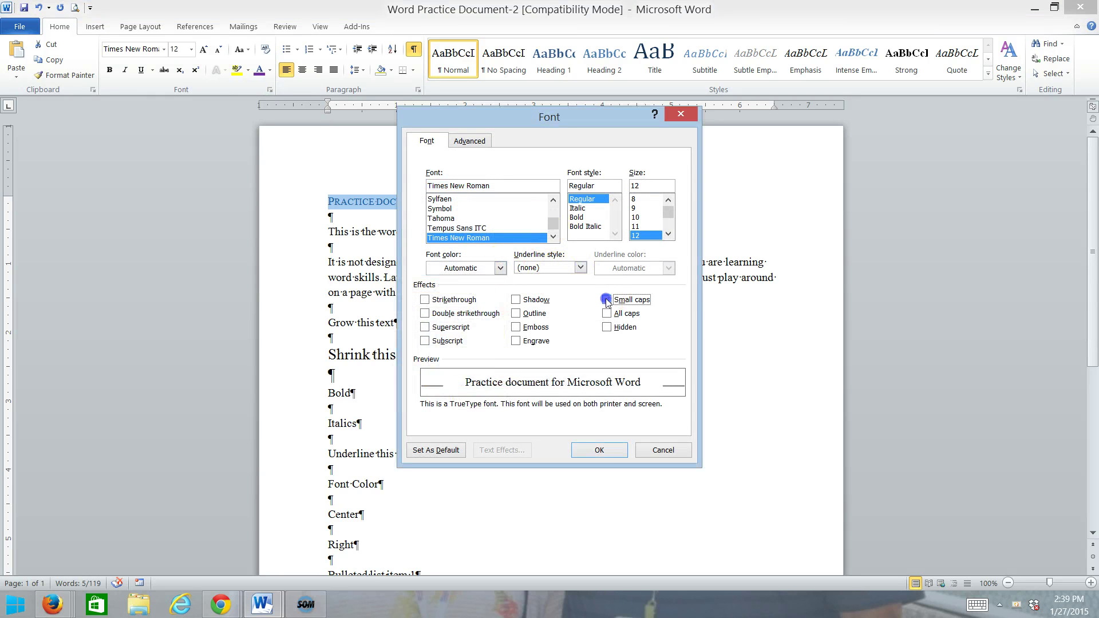
left_click(599, 450)
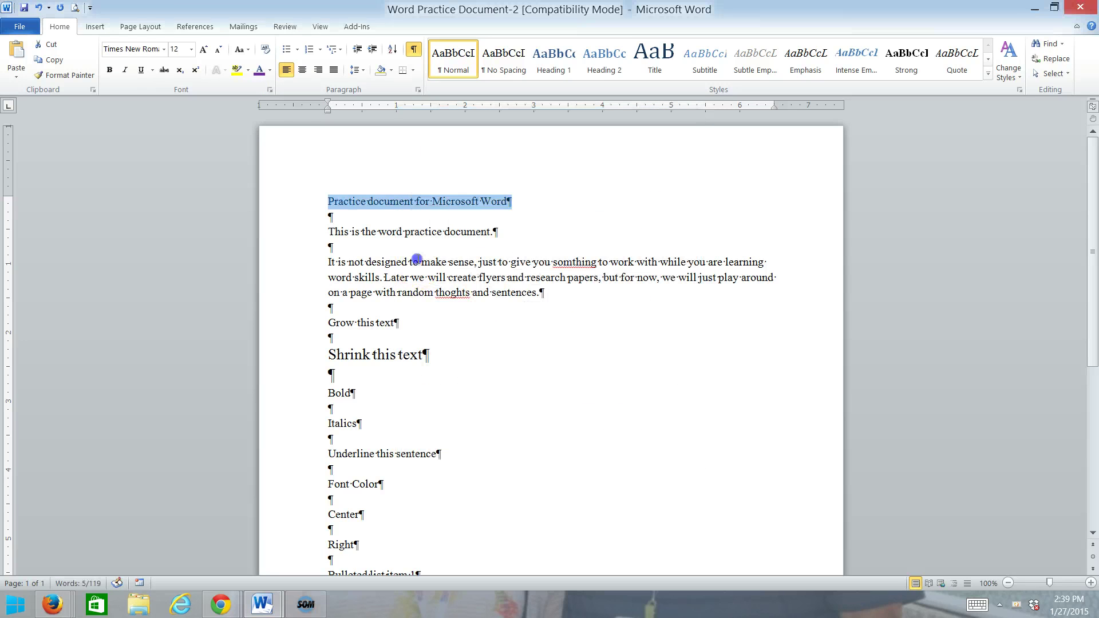
left_click_drag(418, 260, 329, 247)
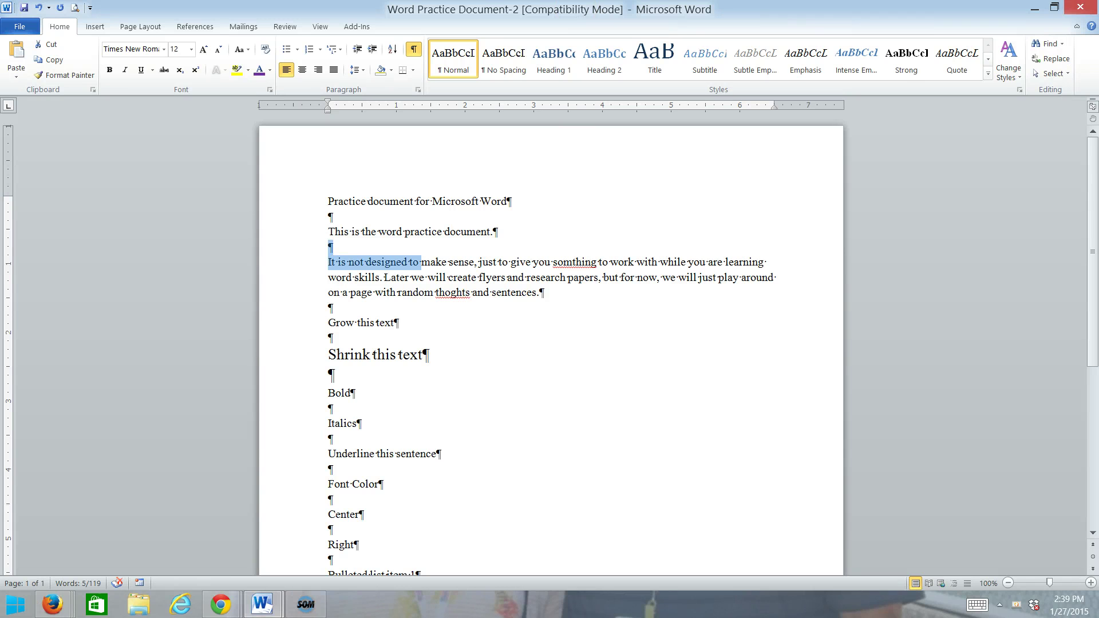
Make Times New Roman 12 pt the default font for this document only
left_click(270, 90)
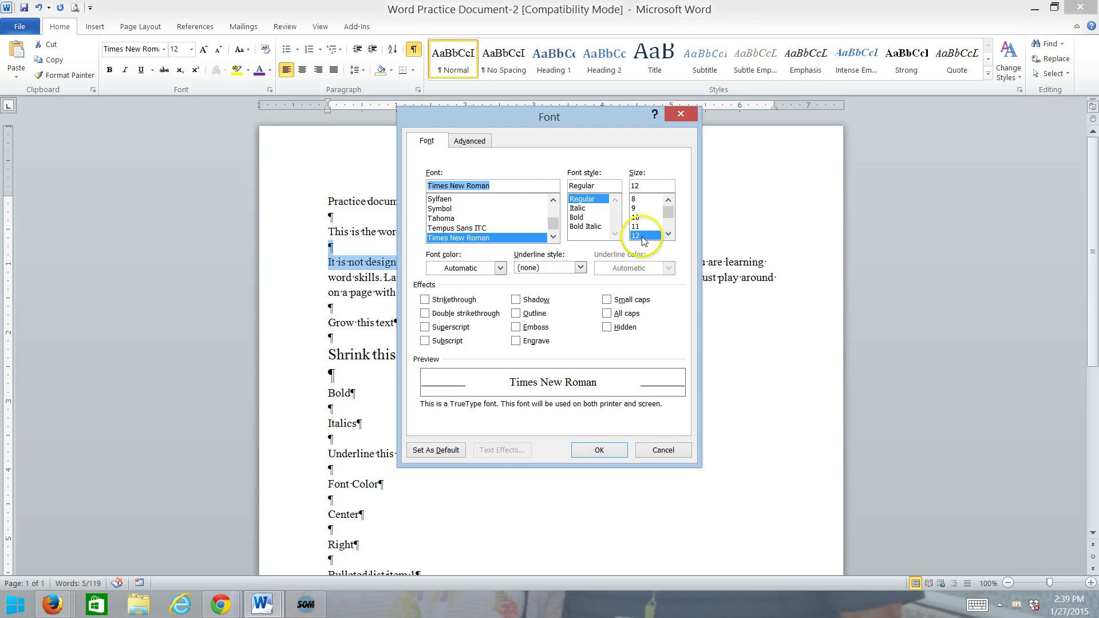
left_click(424, 452)
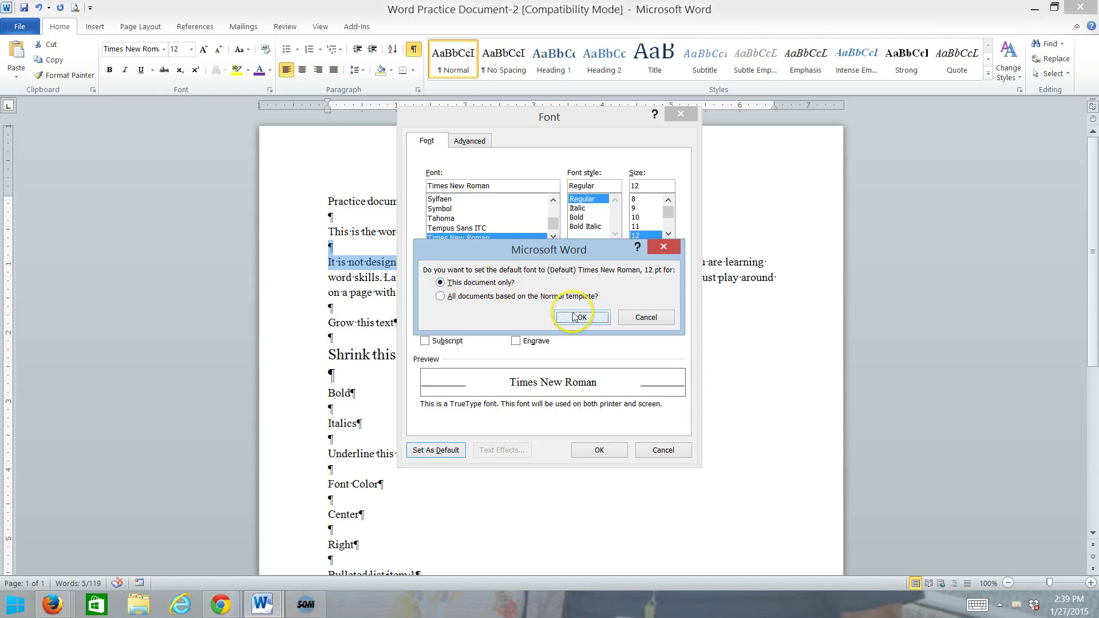
left_click(638, 318)
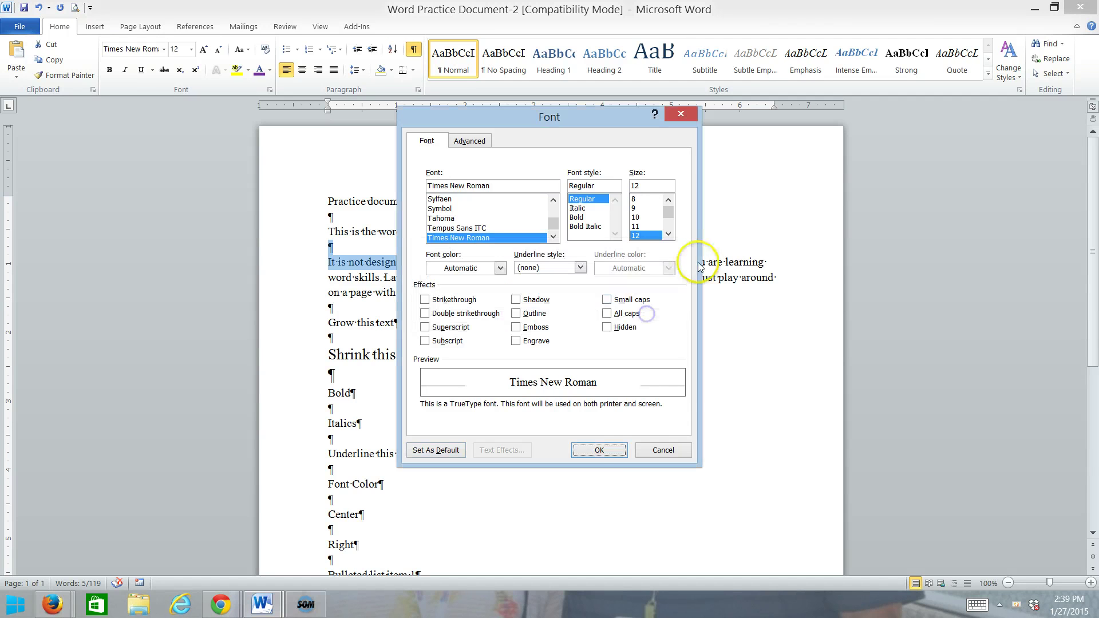
left_click(619, 450)
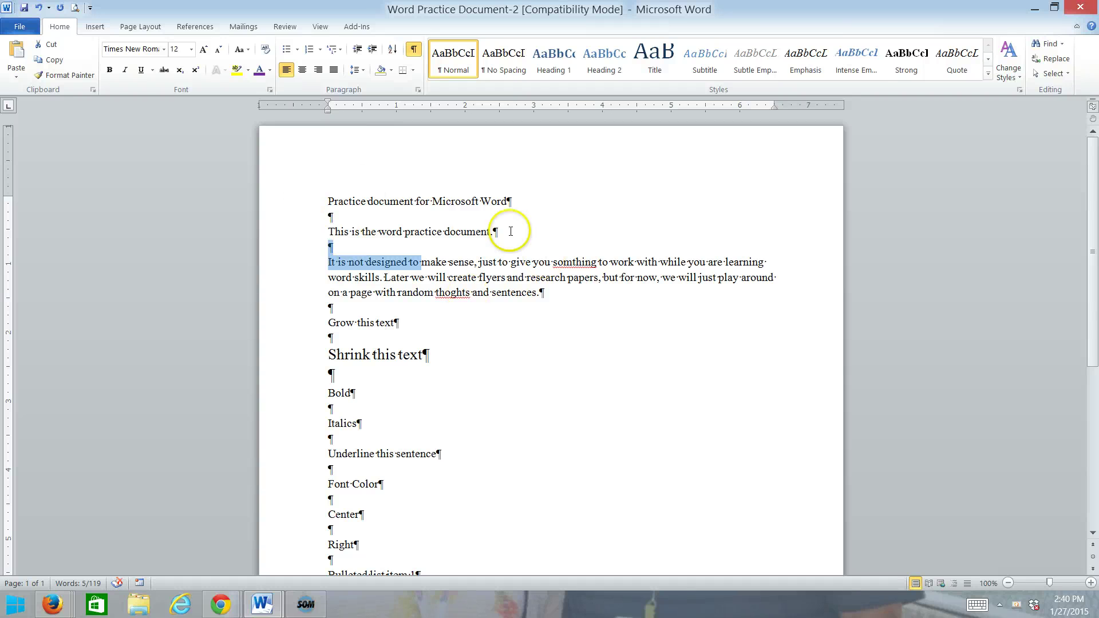
Set the title line to Arial Black at 18 pt
left_click(288, 201)
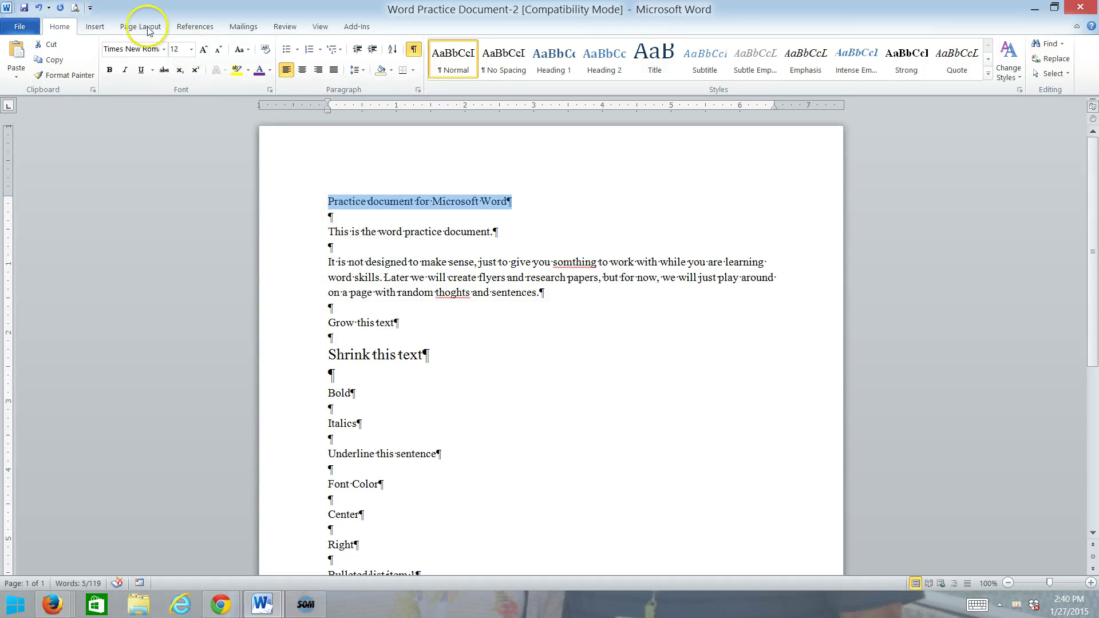
left_click(163, 50)
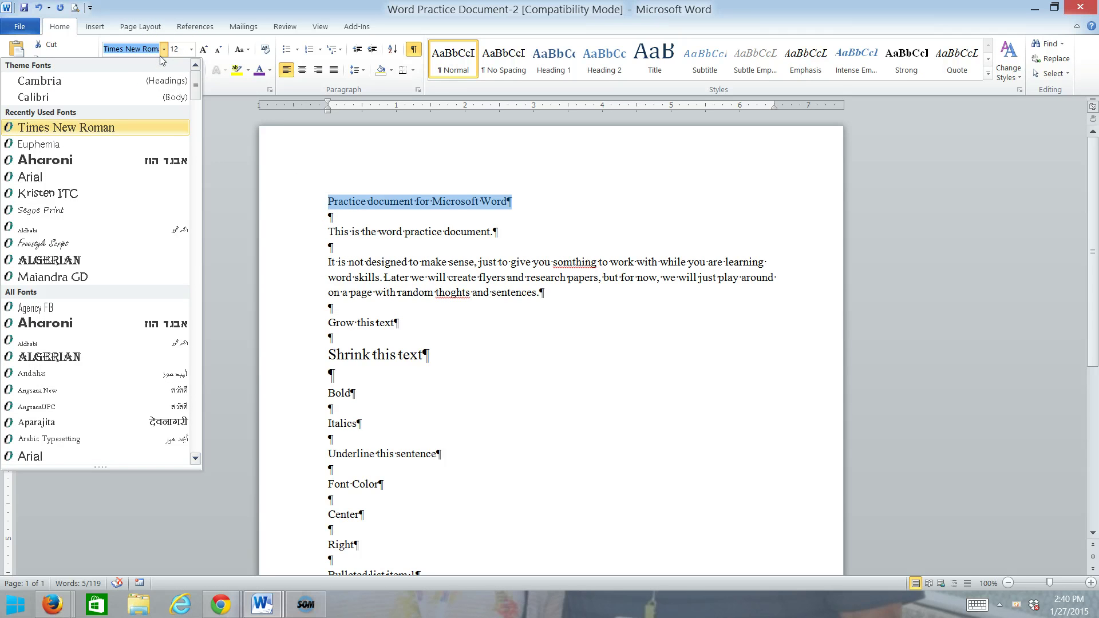
scroll(144, 338, "down", 1)
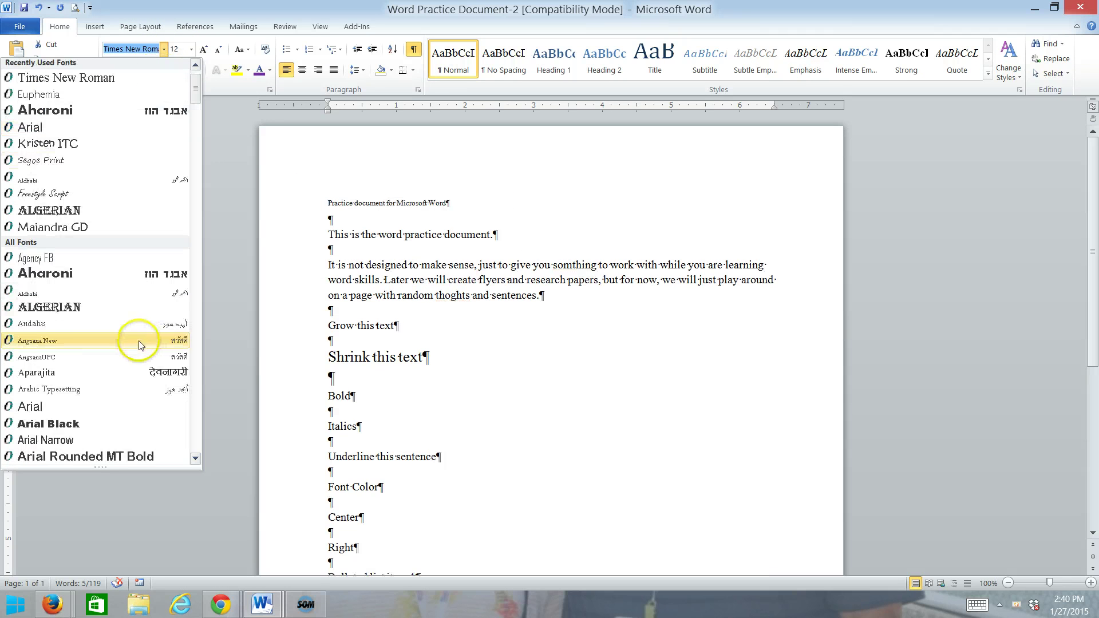
left_click(109, 426)
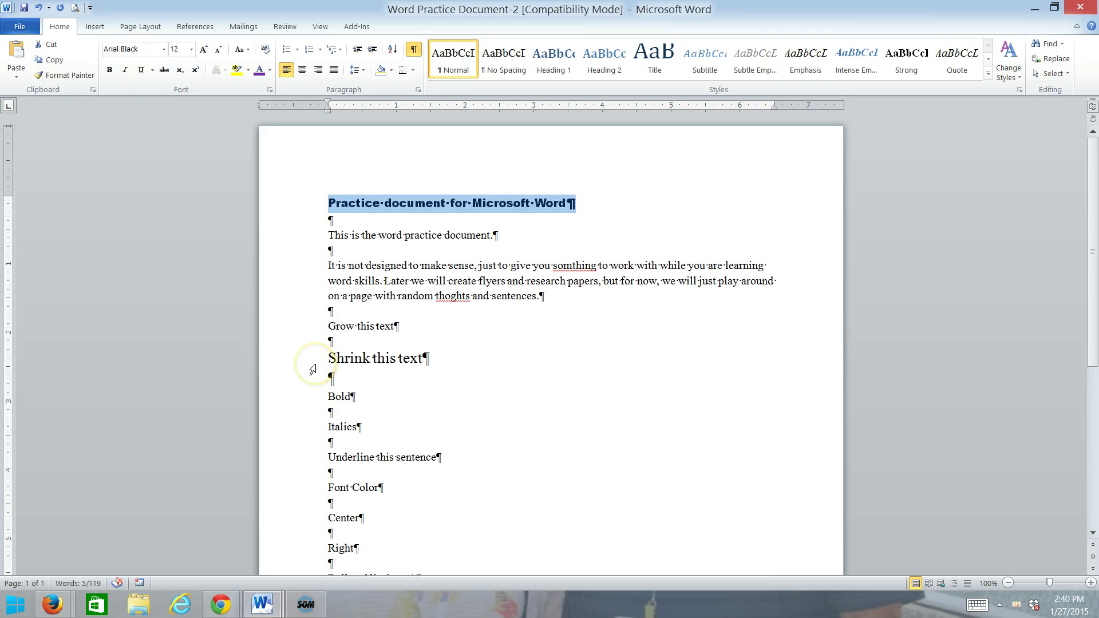
left_click(190, 49)
left_click(175, 149)
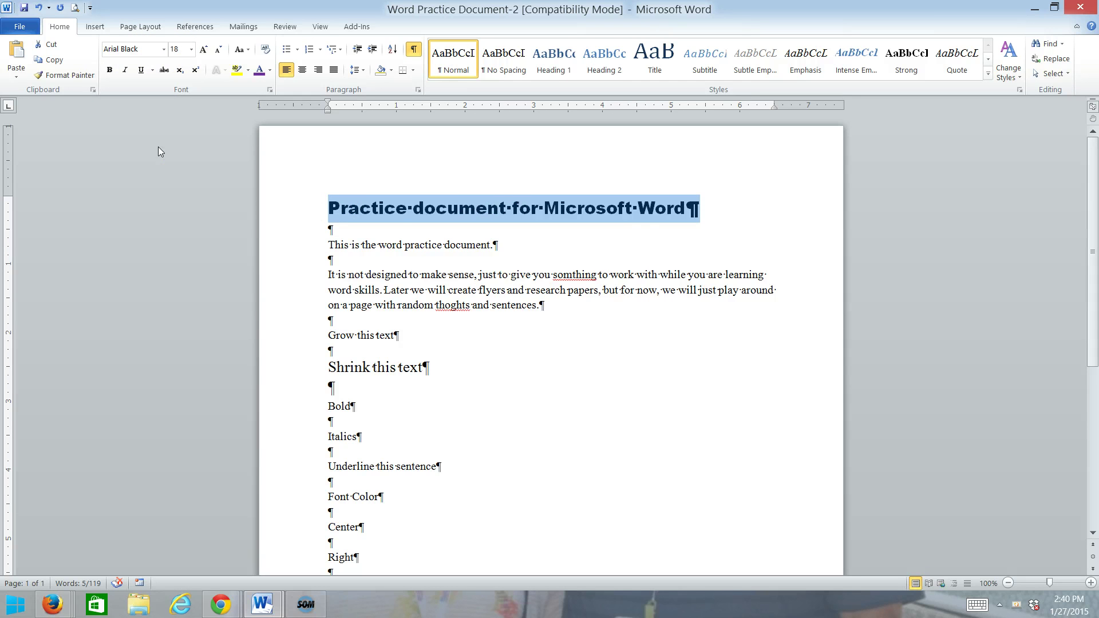
Enlarge the 'Grow this text' line to 24 pt with Grow Font
left_click(289, 333)
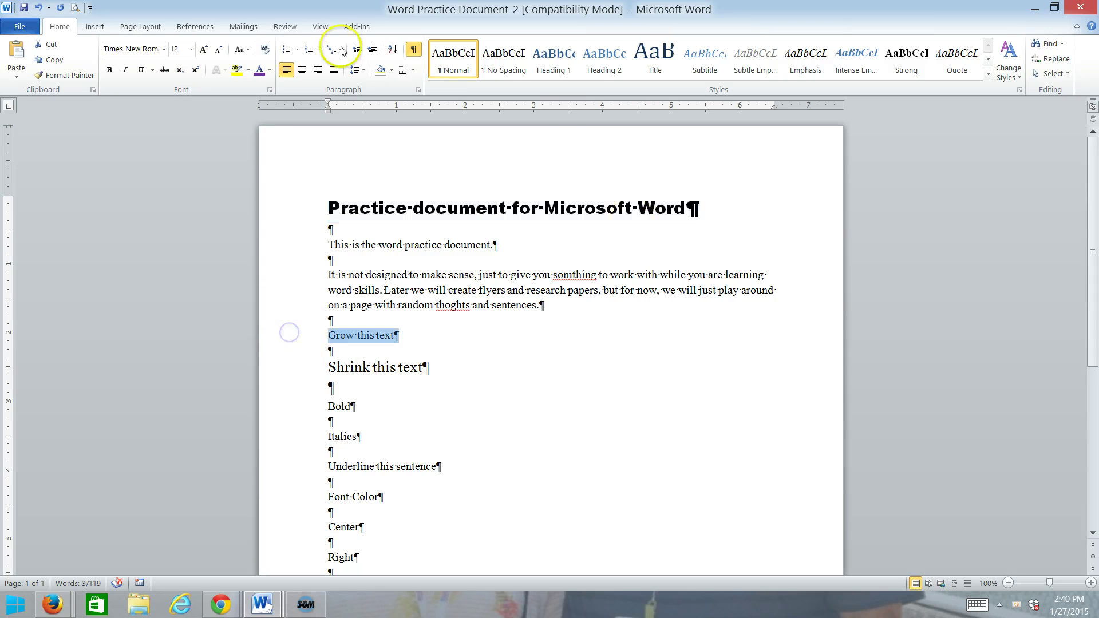
double_click(205, 49)
left_click(204, 50)
double_click(204, 50)
left_click(205, 50)
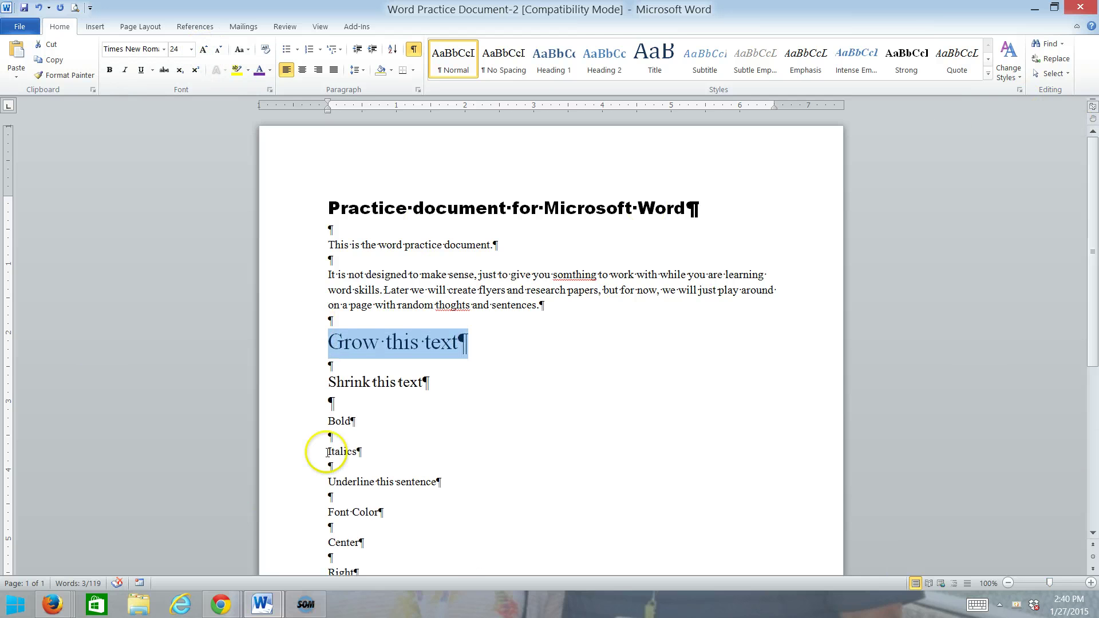
Reduce the 'Shrink this text' line to 11 pt with Shrink Font
left_click(281, 389)
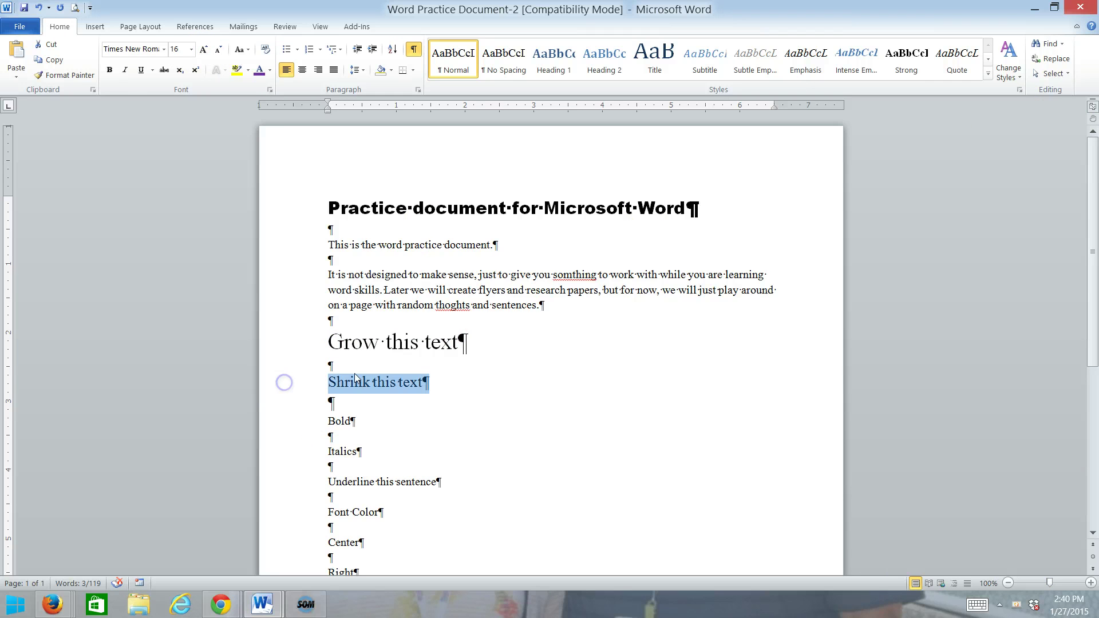
left_click(220, 50)
left_click(219, 50)
left_click(219, 50)
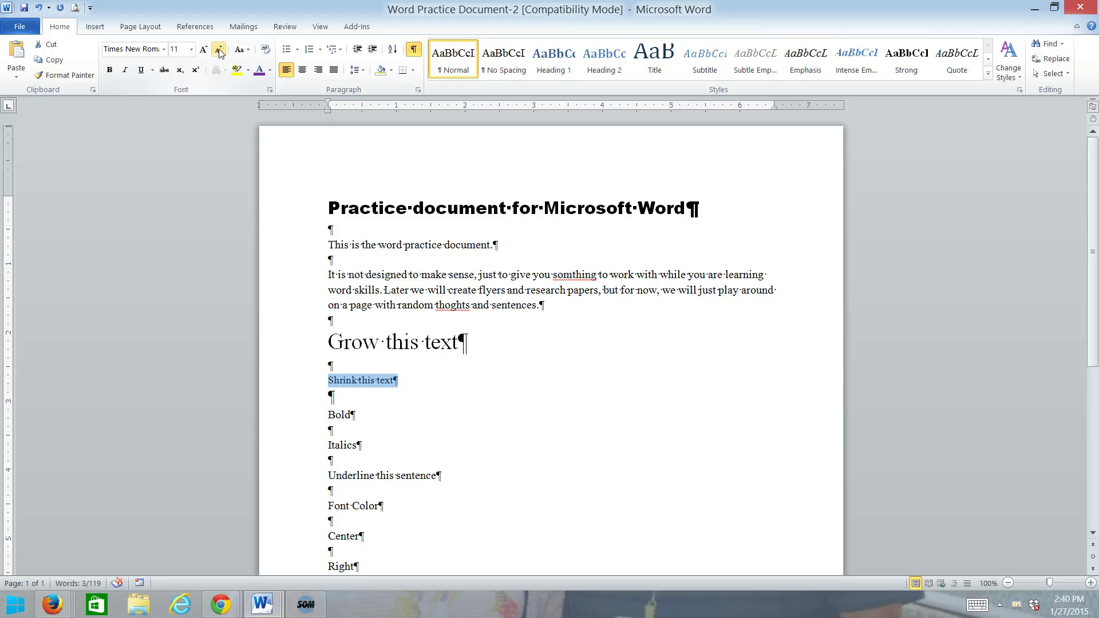
Make the 'Bold' line bold and the 'Italics' line italic
scroll(294, 197, "down", 2)
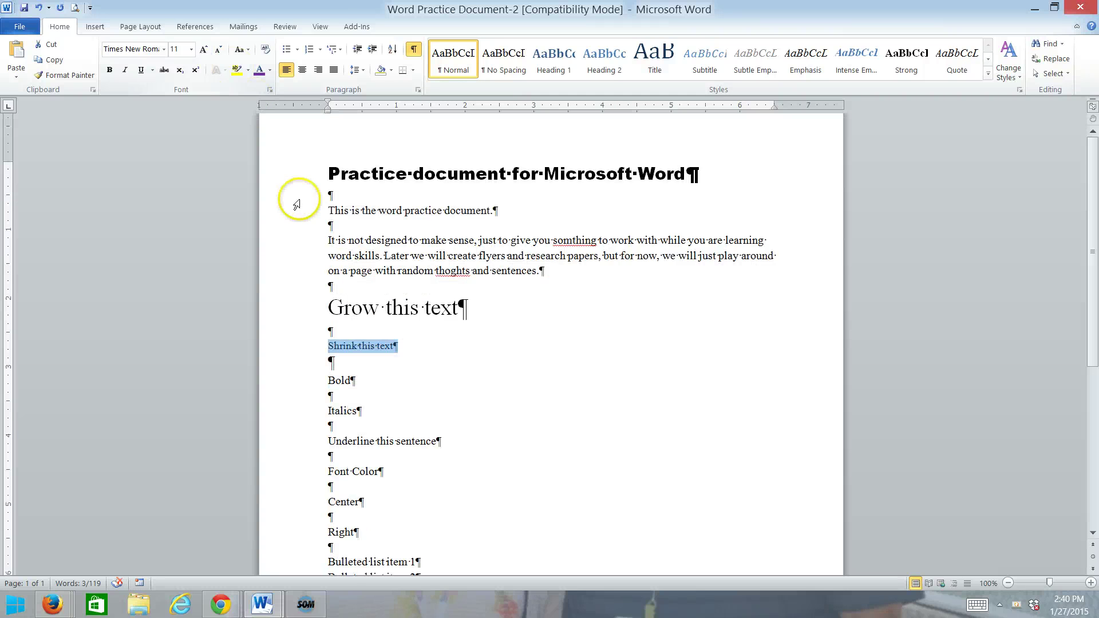
triple_click(340, 346)
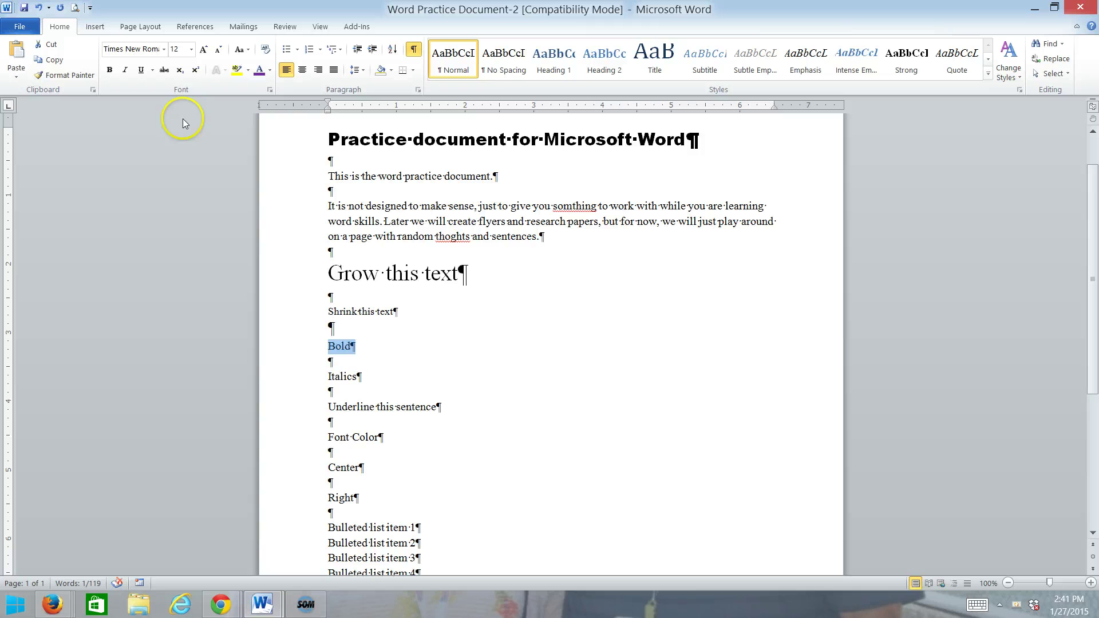
left_click(109, 71)
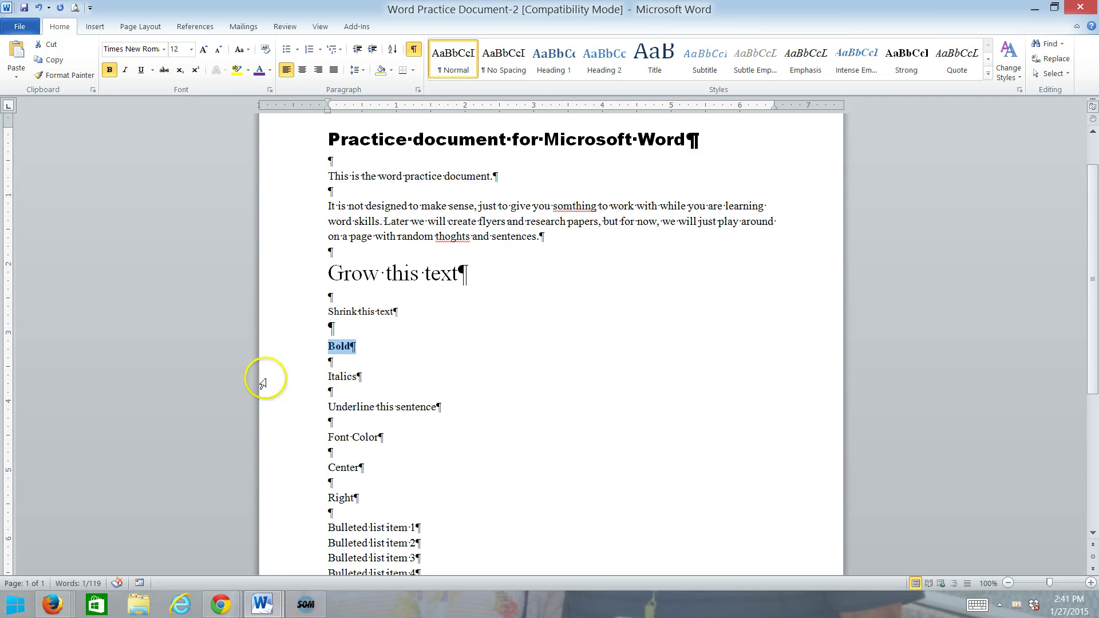
triple_click(344, 377)
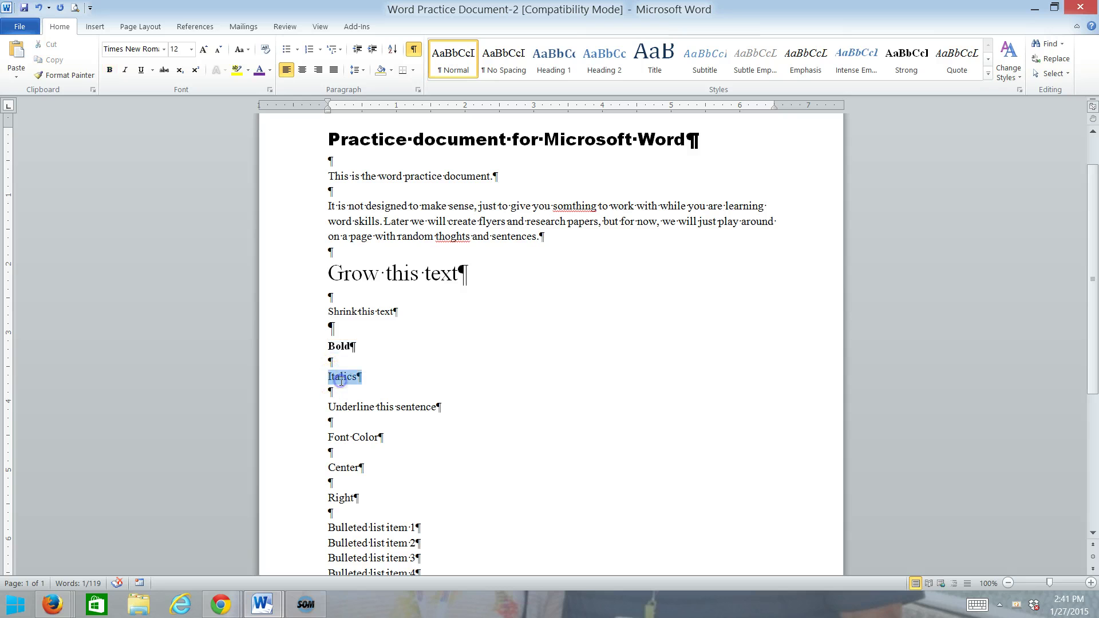
left_click(124, 70)
Give the 'Underline this sentence' line a dashed underline
left_click_drag(326, 411, 438, 406)
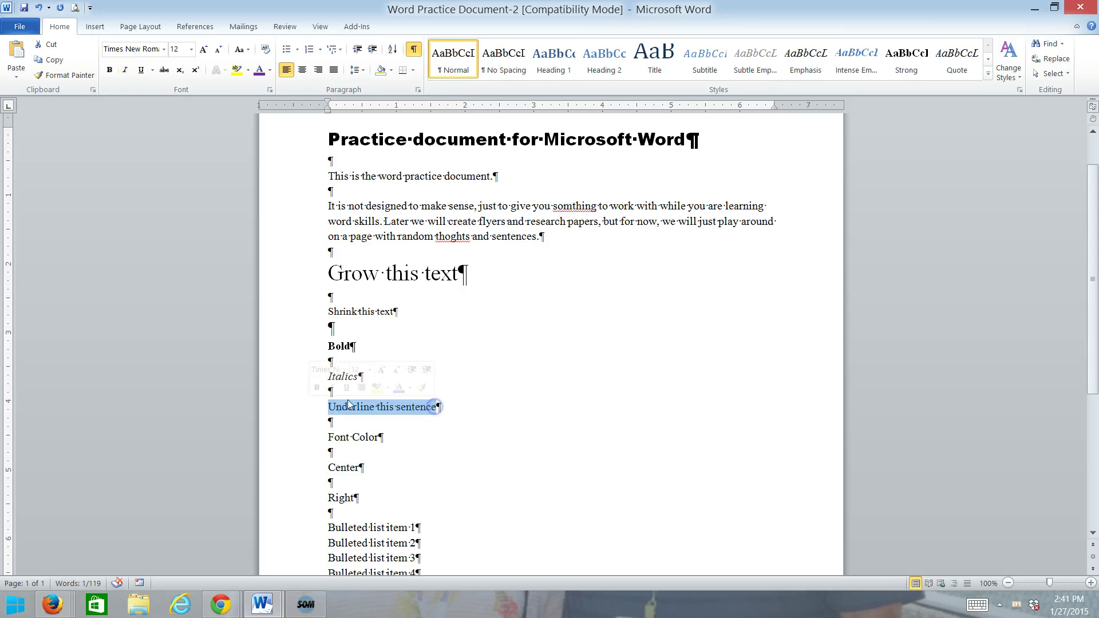
left_click(273, 409)
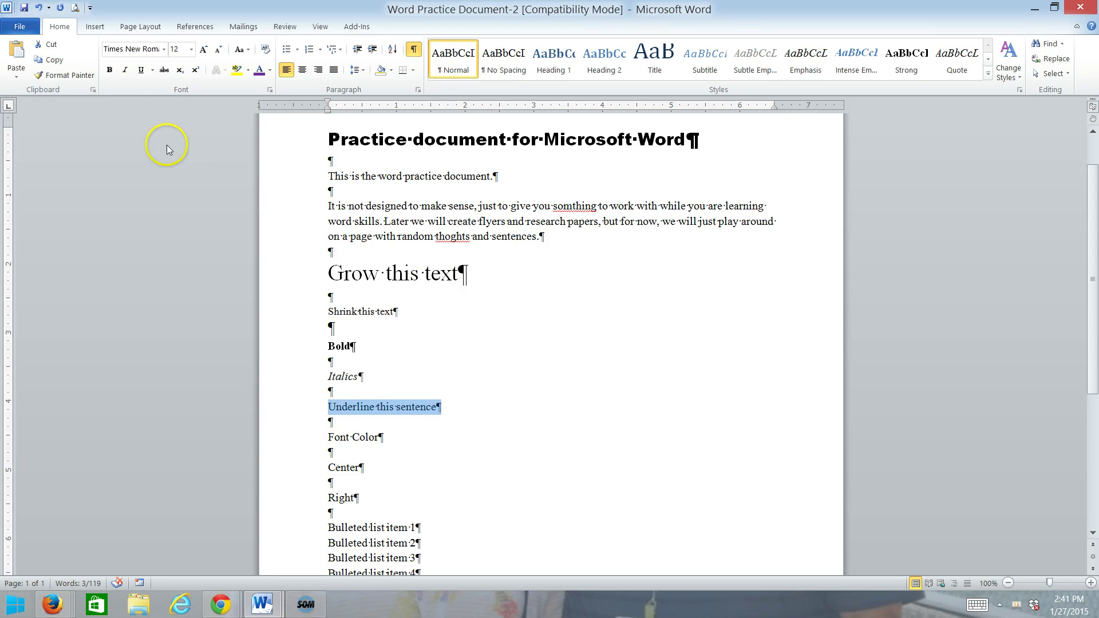
left_click(152, 70)
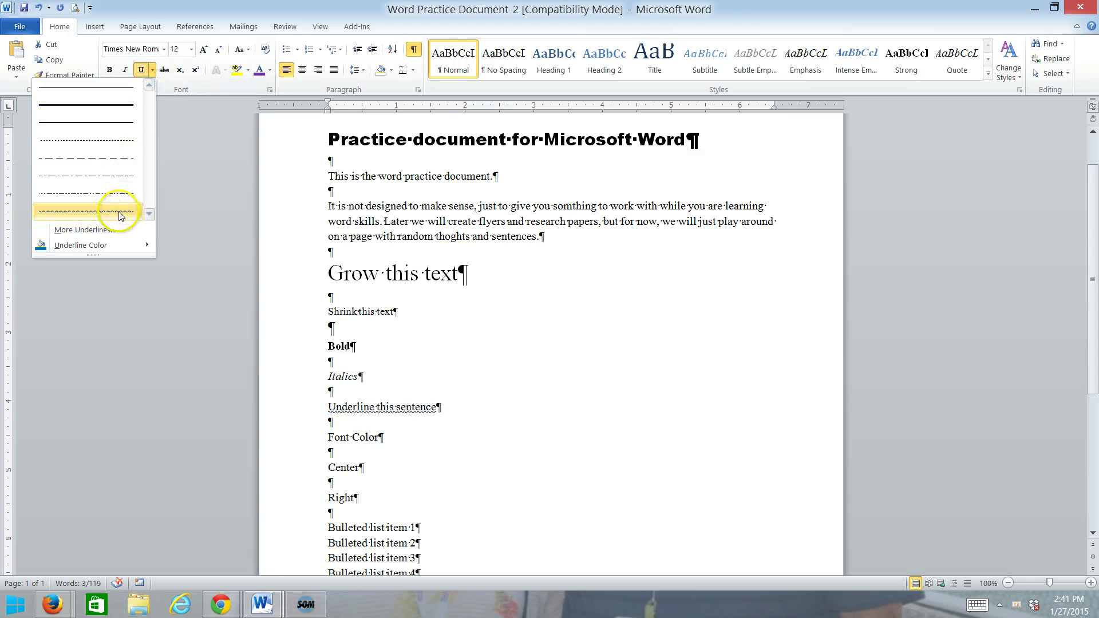
left_click(100, 161)
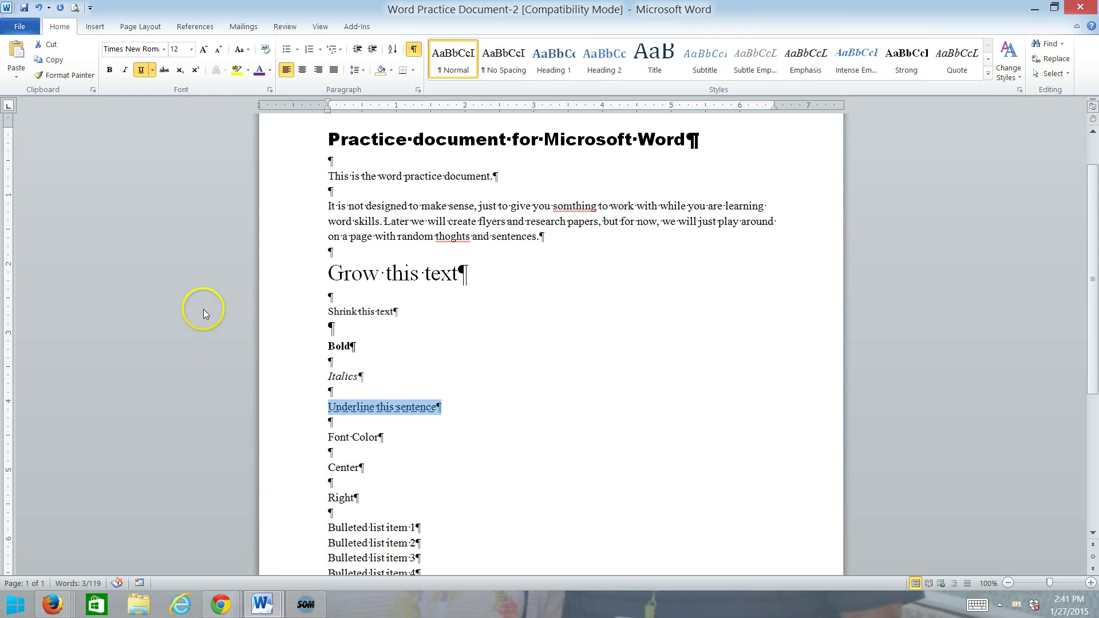
left_click(289, 438)
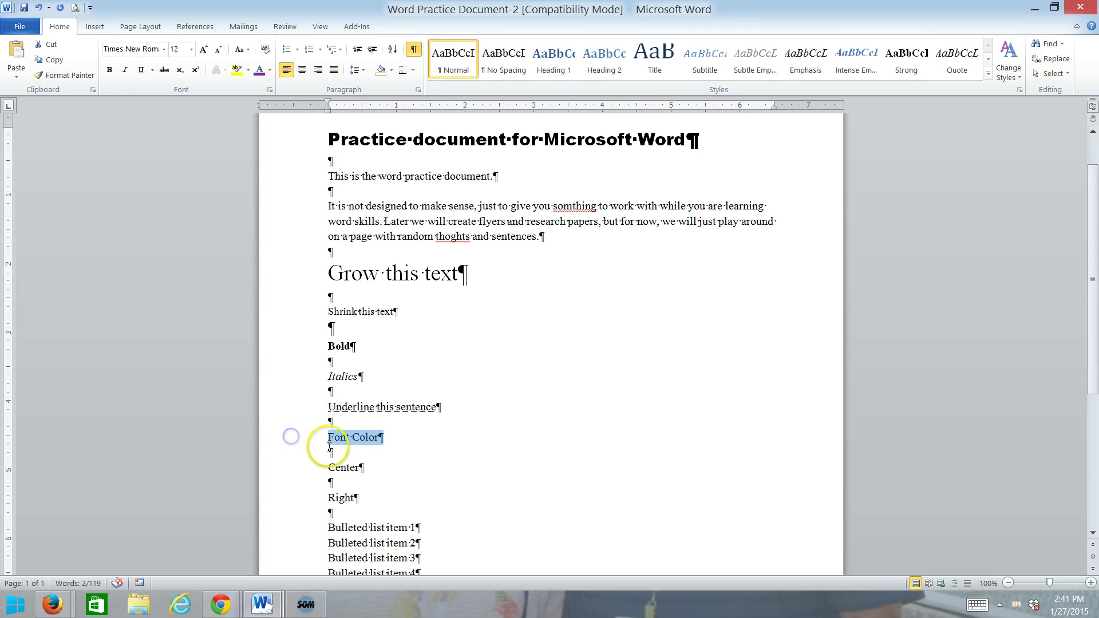
Apply the purple standard colour to the Font Color line's text
left_click(269, 72)
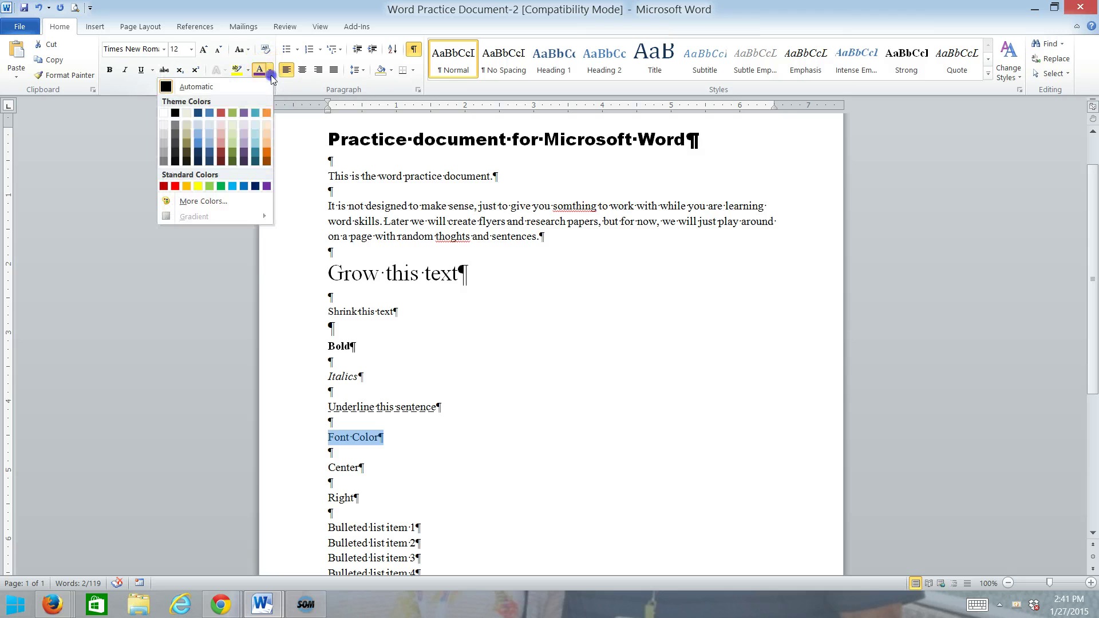
left_click(265, 186)
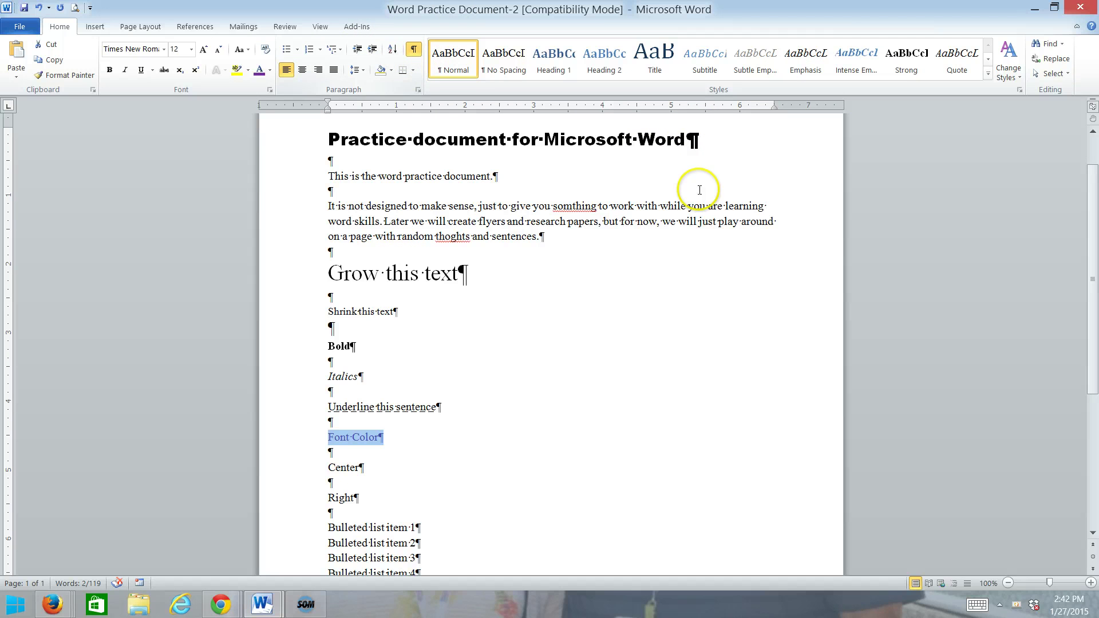
left_click(415, 51)
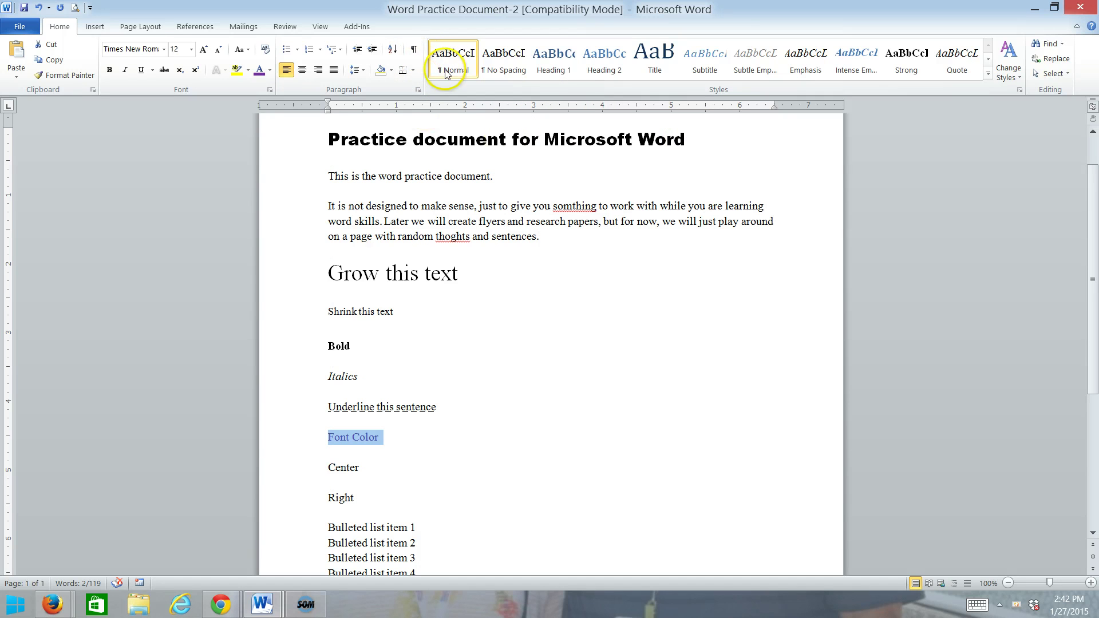
left_click(415, 51)
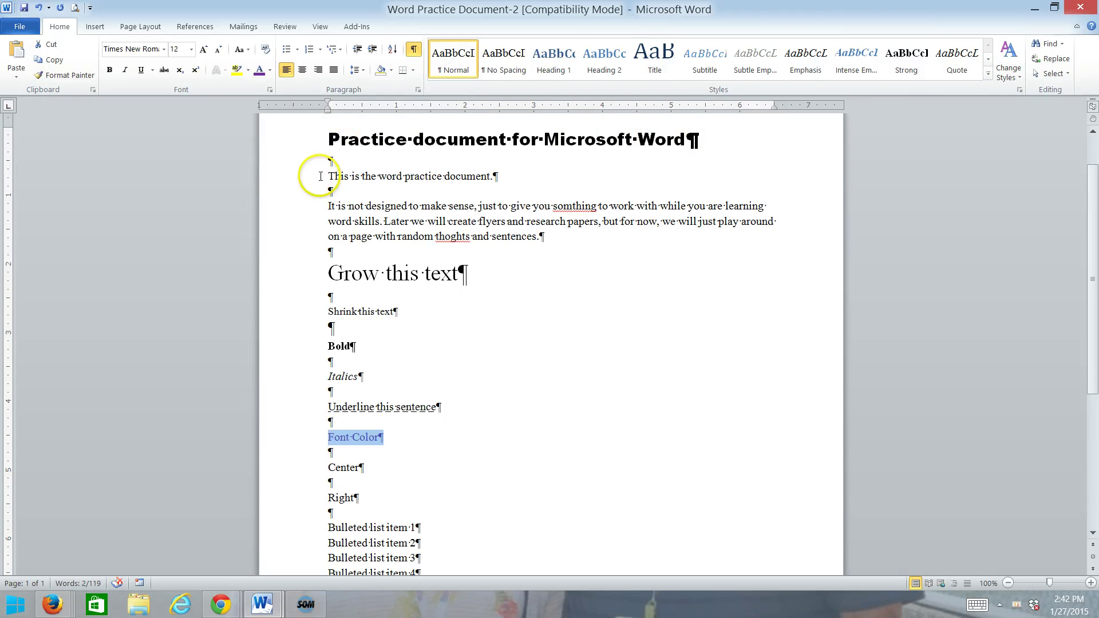
left_click(347, 173)
left_click_drag(346, 173, 503, 169)
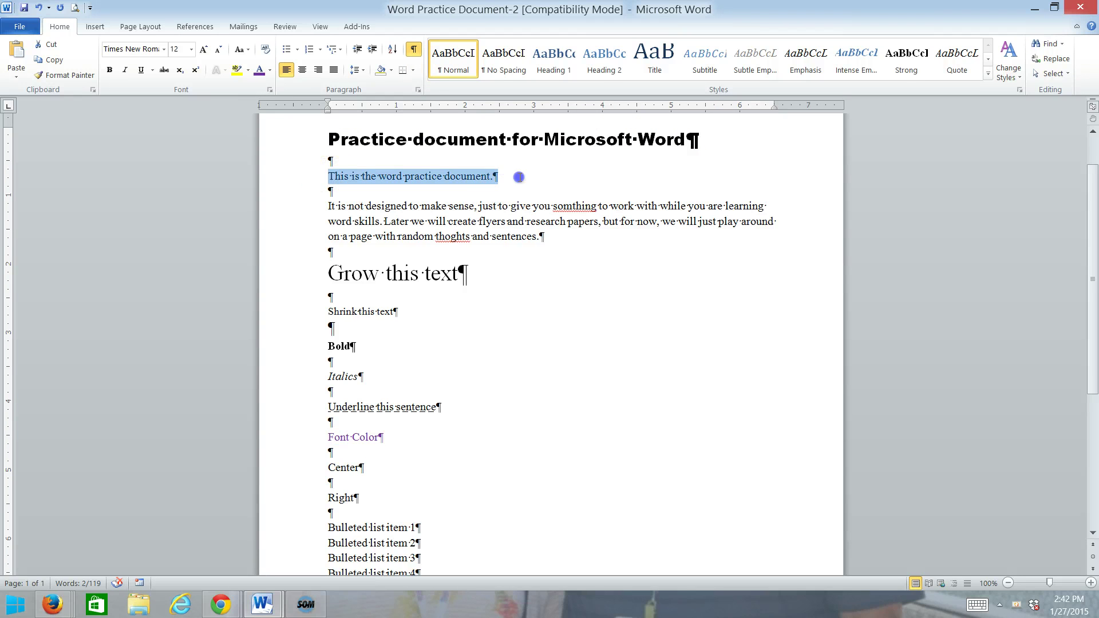
left_click(342, 346)
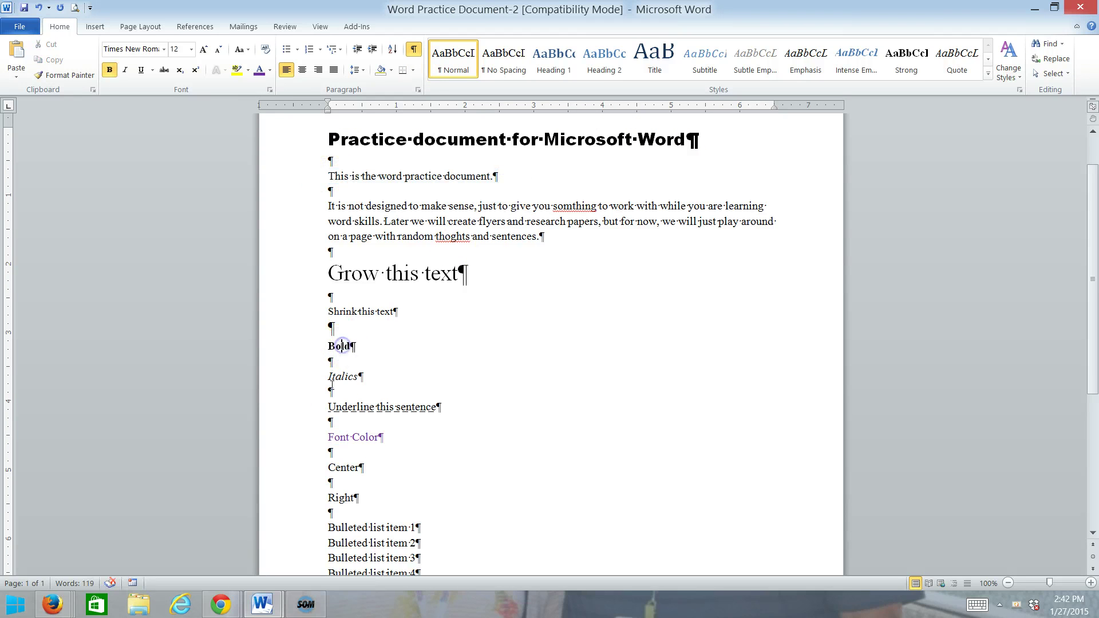
left_click(320, 363)
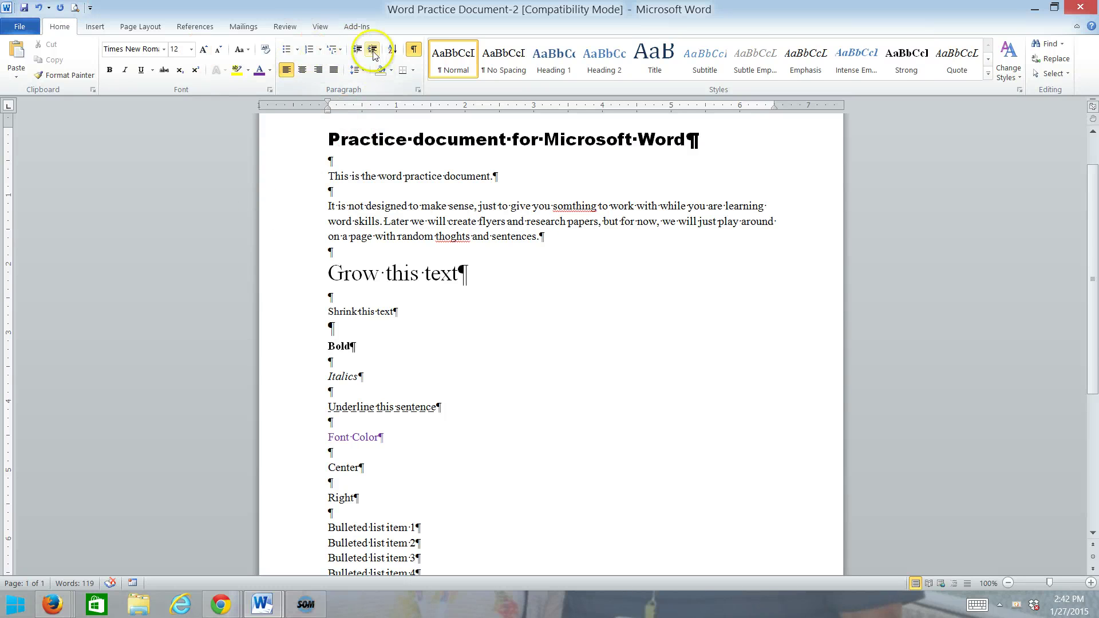
scroll(420, 294, "down", 8)
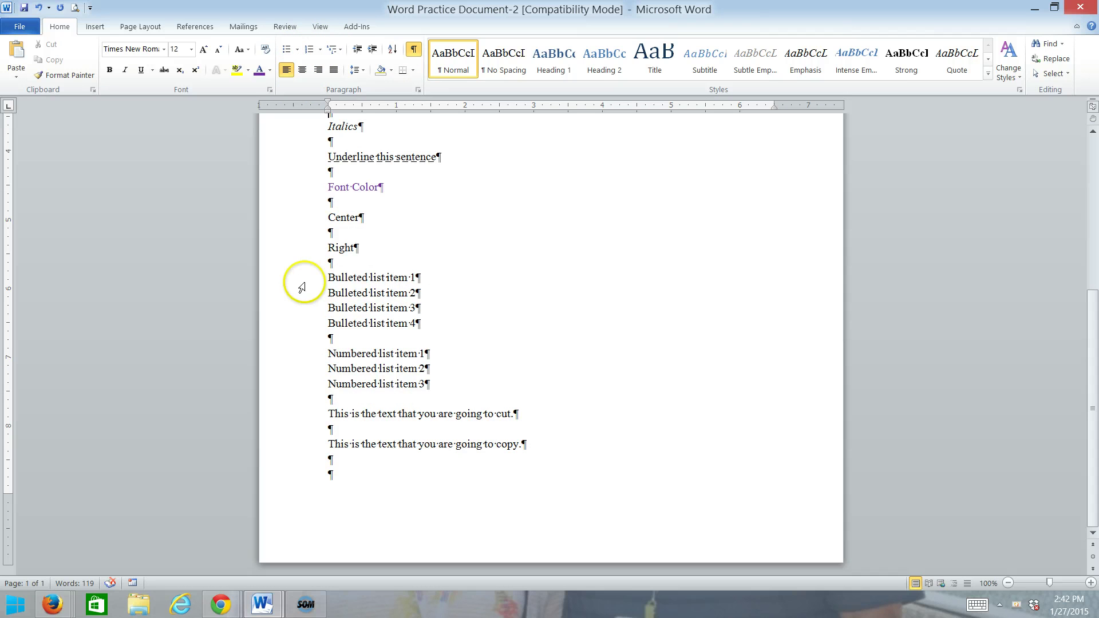
left_click_drag(291, 279, 312, 326)
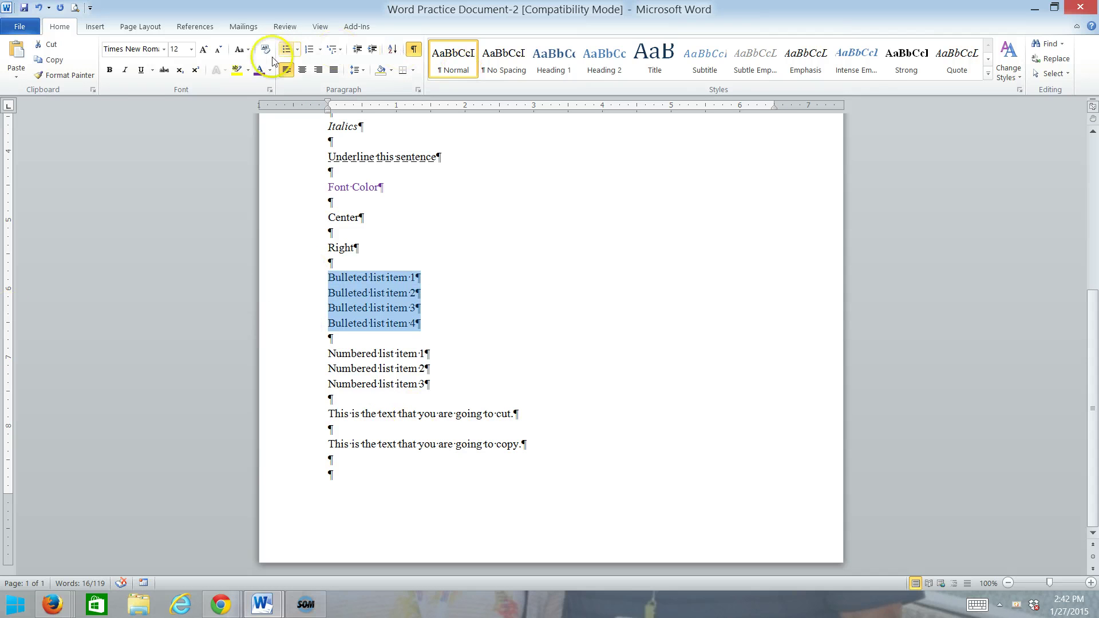
left_click(297, 50)
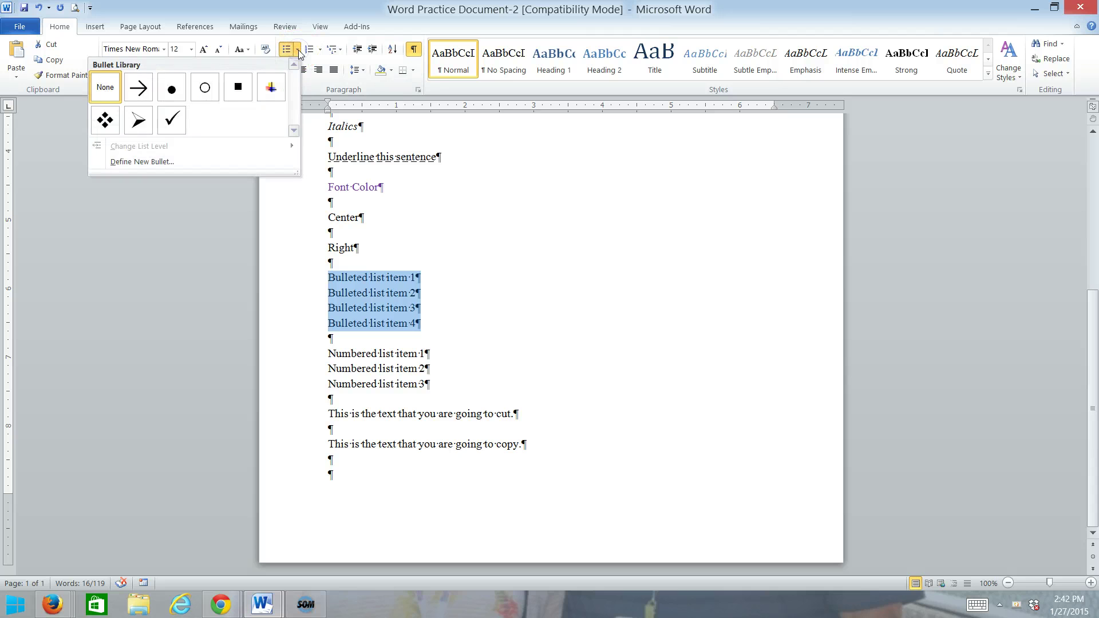
left_click(172, 88)
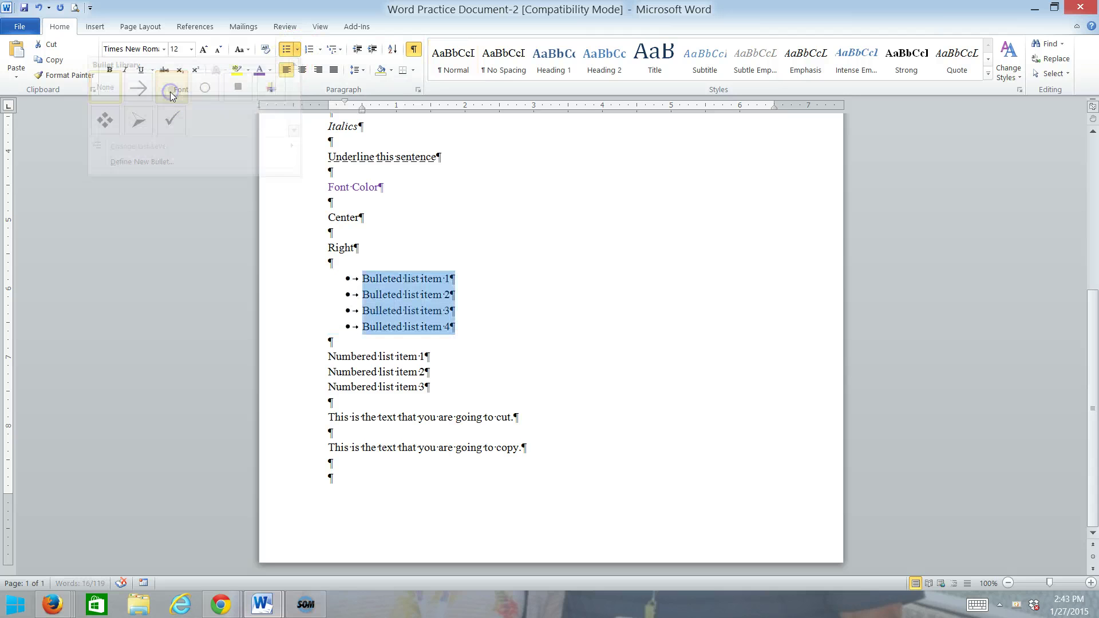
left_click(297, 50)
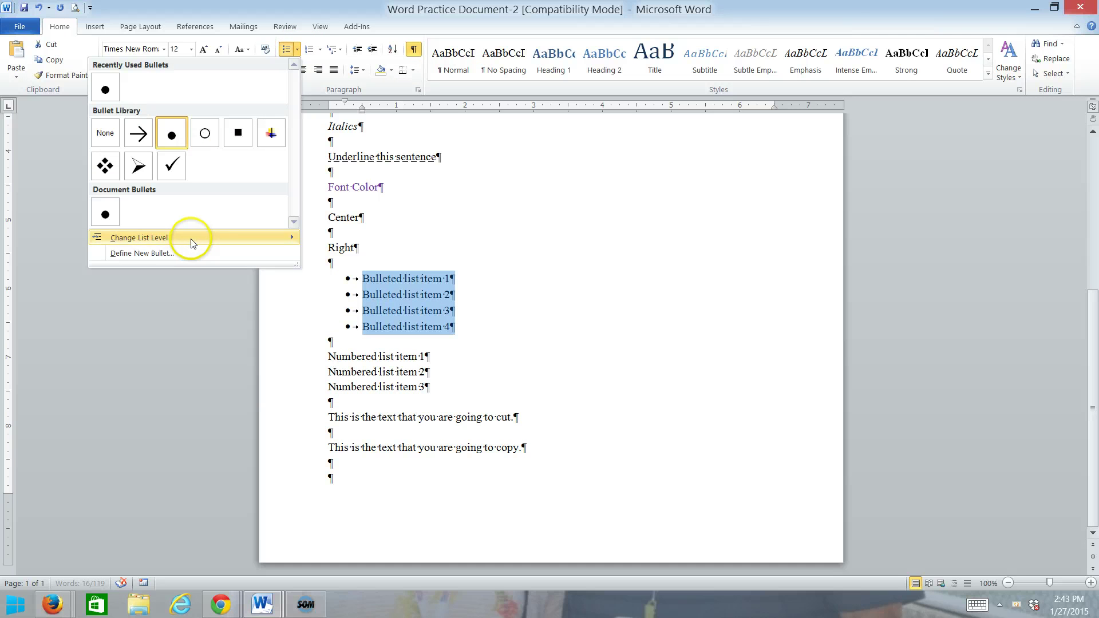
left_click(179, 256)
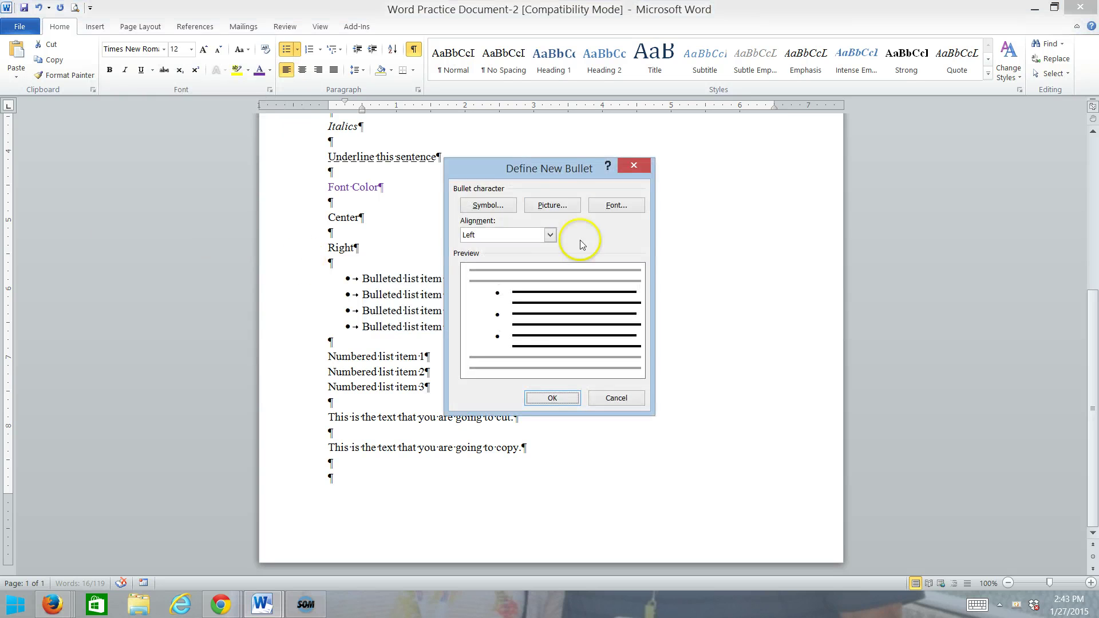
left_click(496, 206)
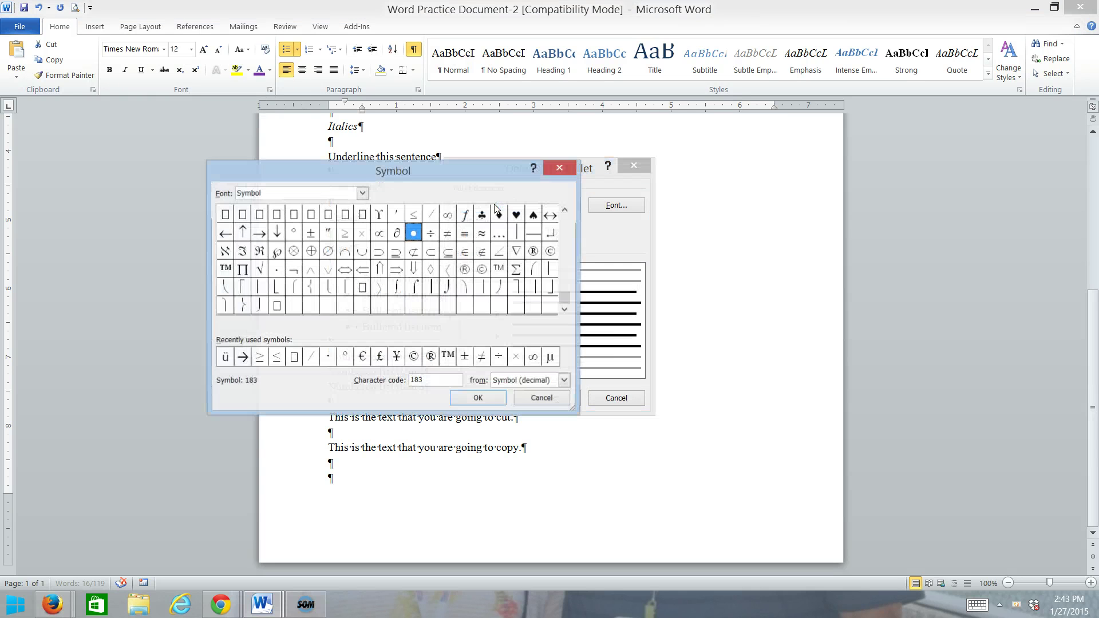
left_click(482, 214)
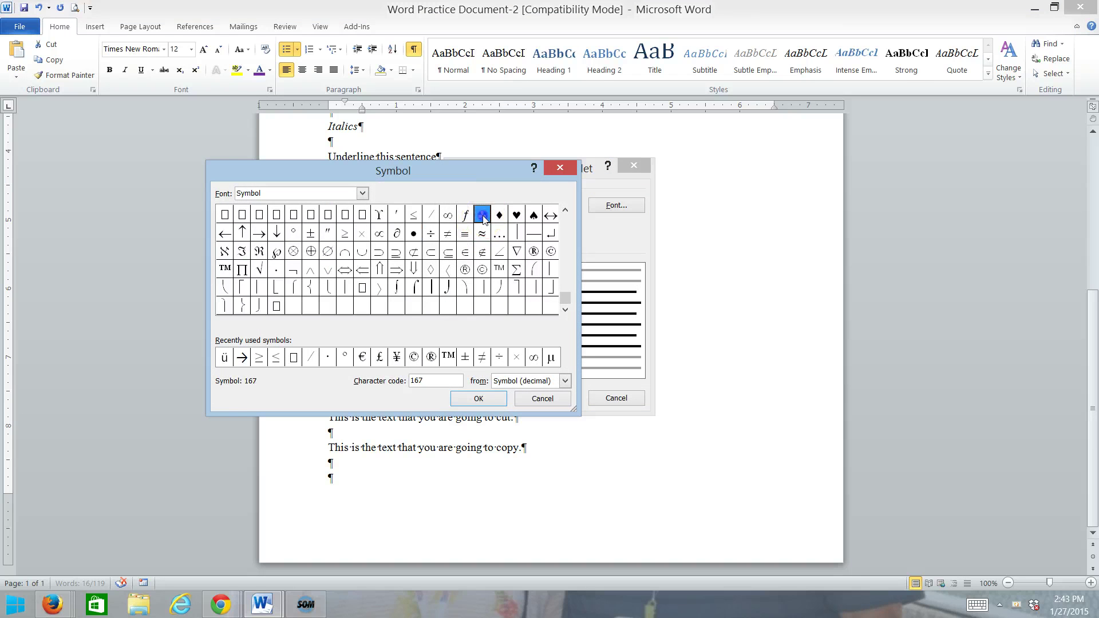
left_click(477, 399)
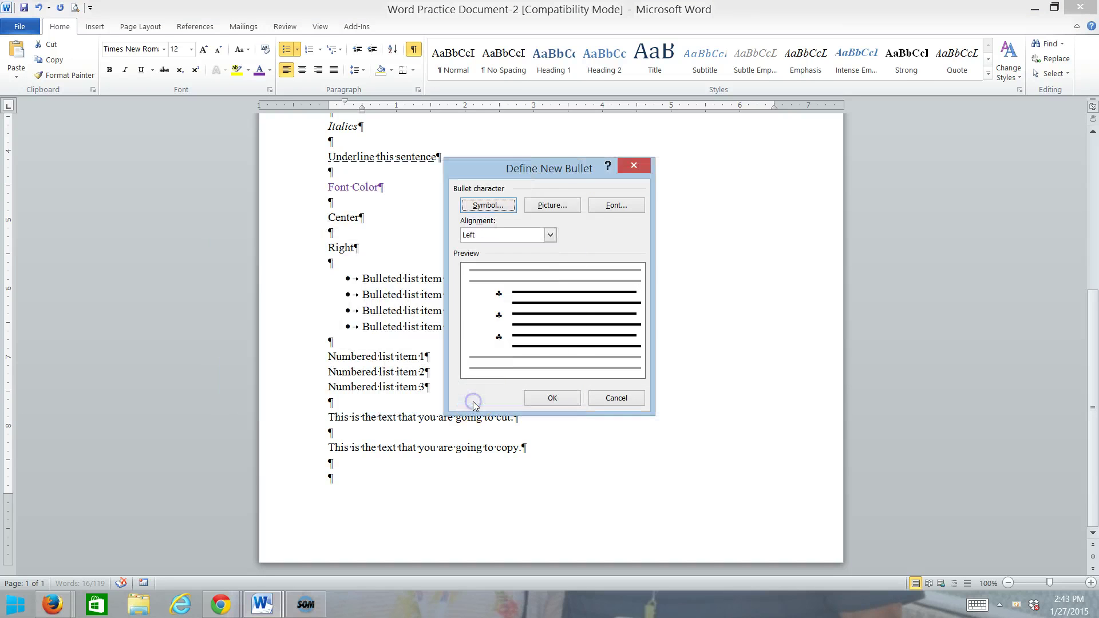
left_click(553, 399)
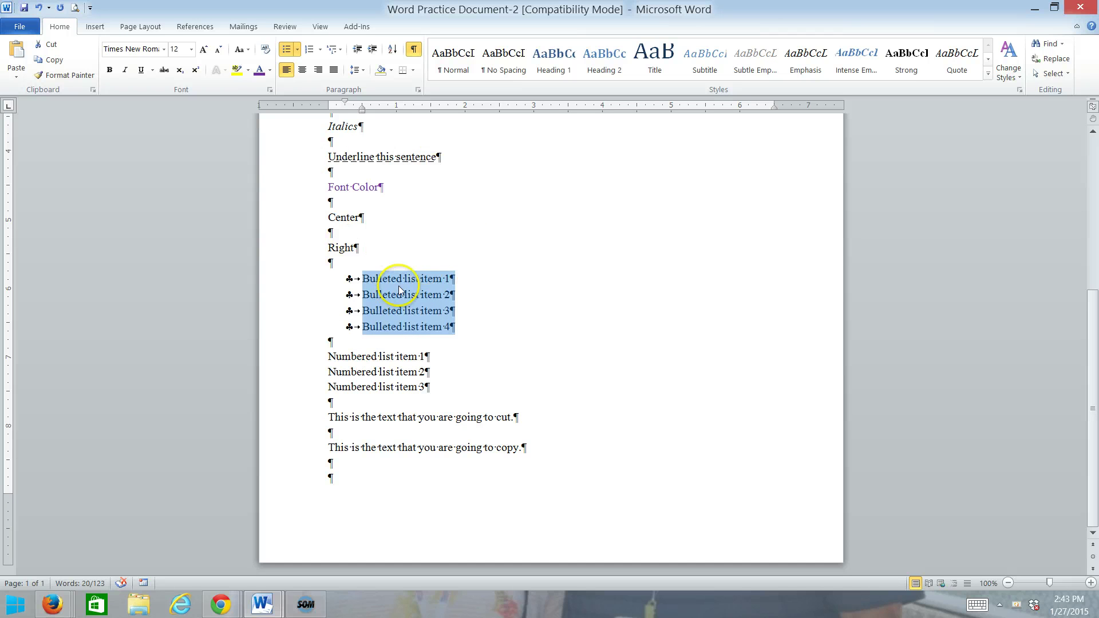
left_click(288, 51)
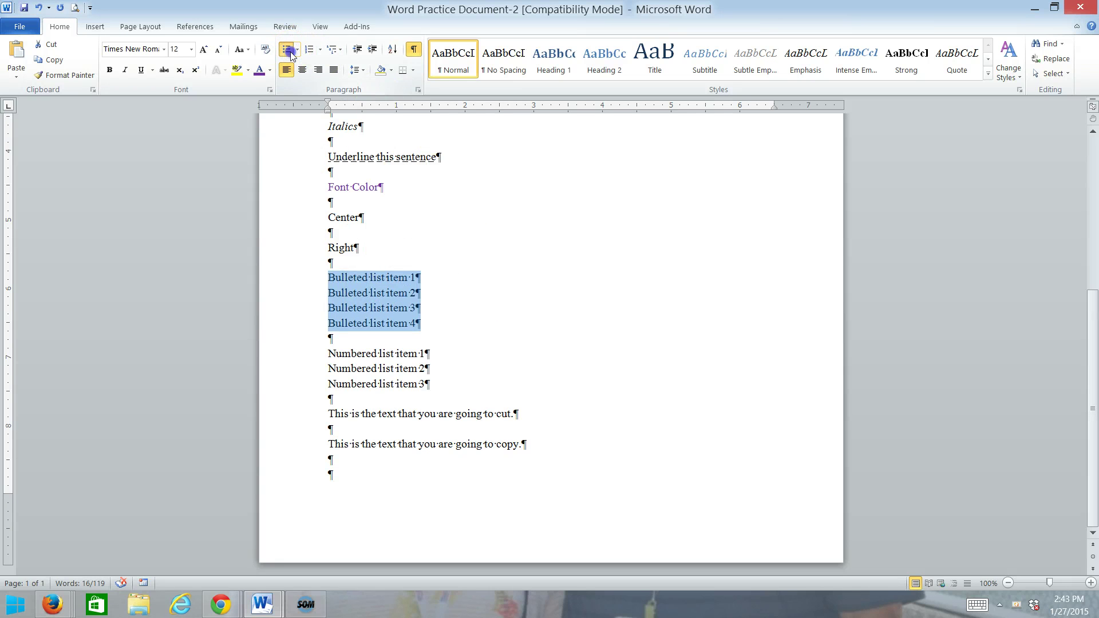
left_click(288, 50)
left_click(296, 50)
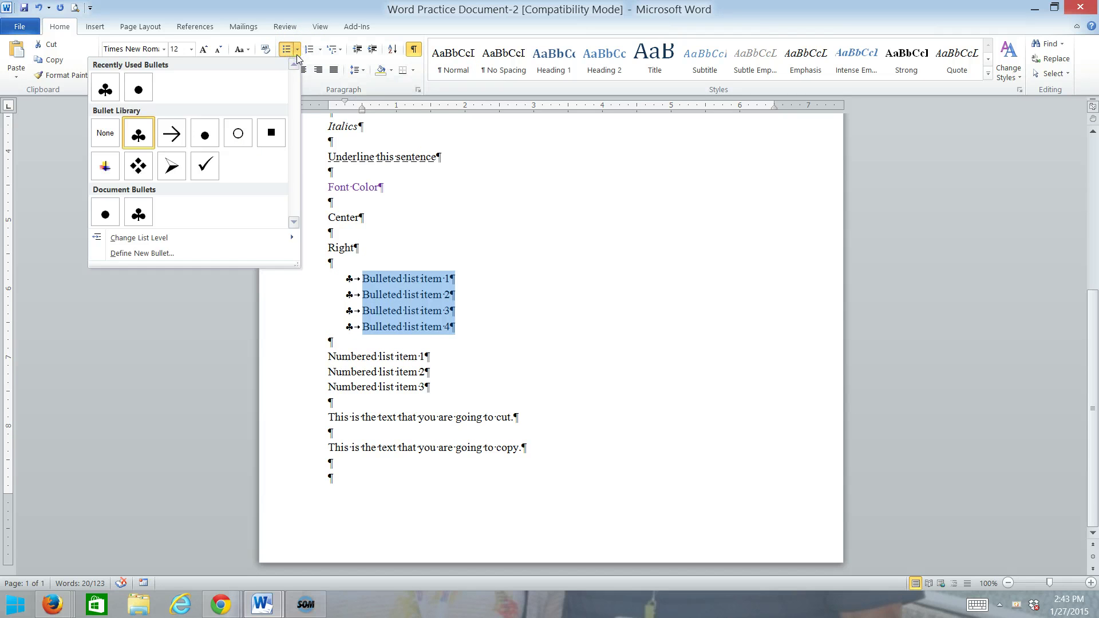
left_click(296, 55)
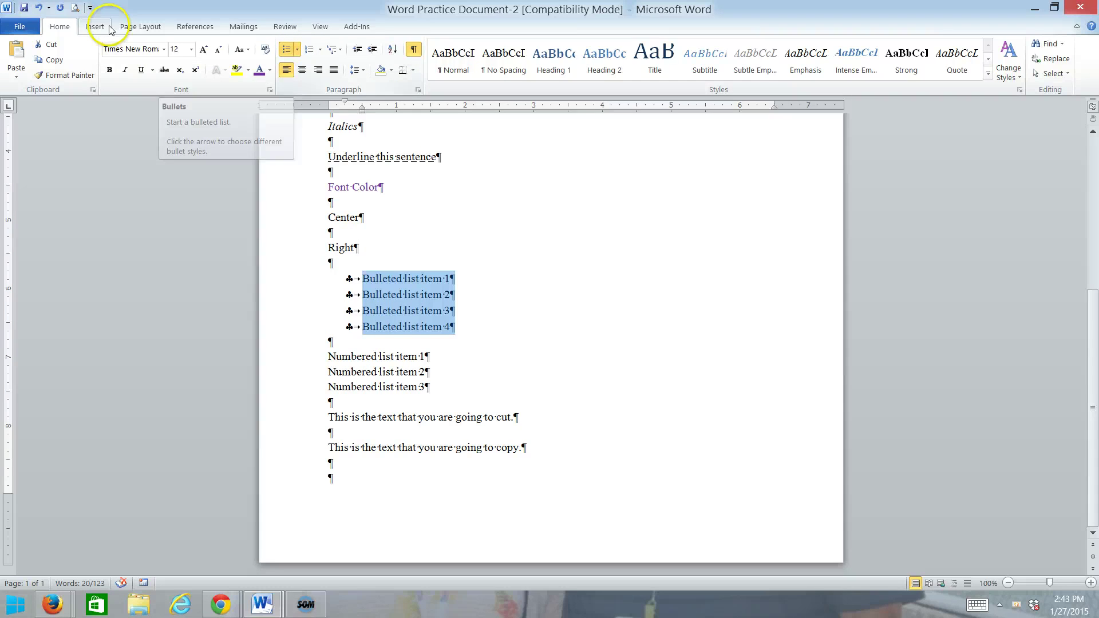
left_click(21, 8)
left_click(36, 9)
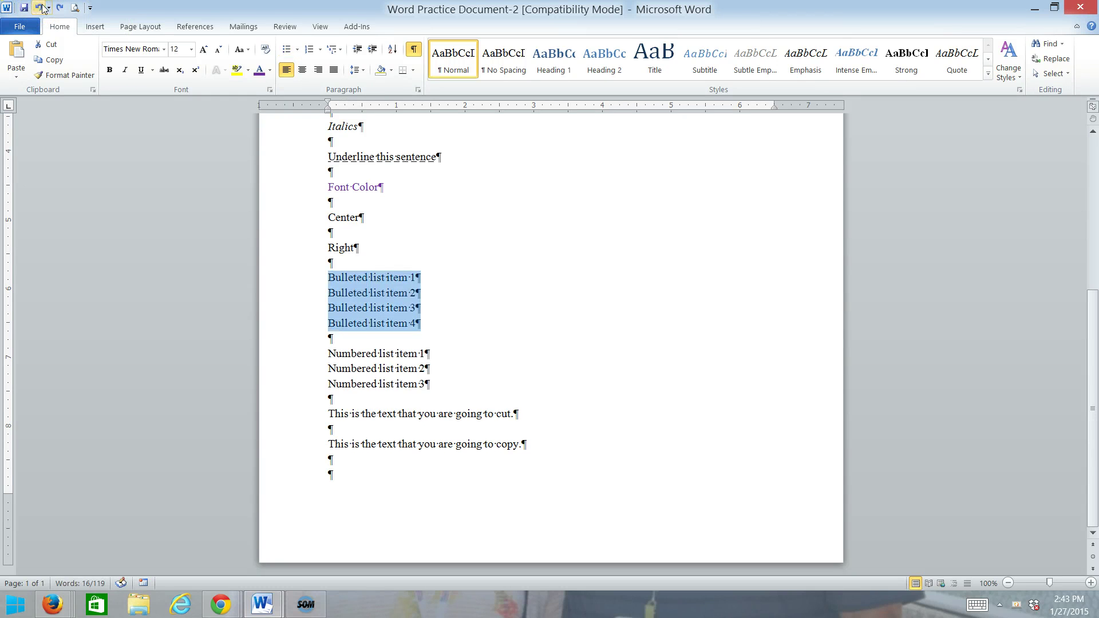
Letter the three Numbered list item lines A., B., C
left_click_drag(288, 354, 294, 395)
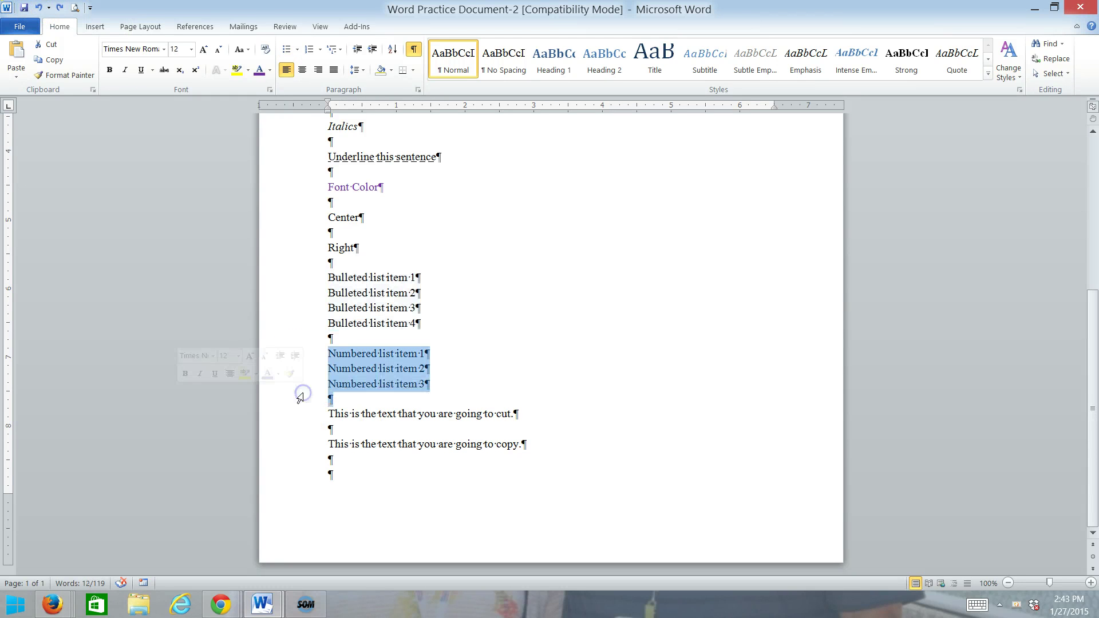
left_click_drag(315, 356, 313, 386)
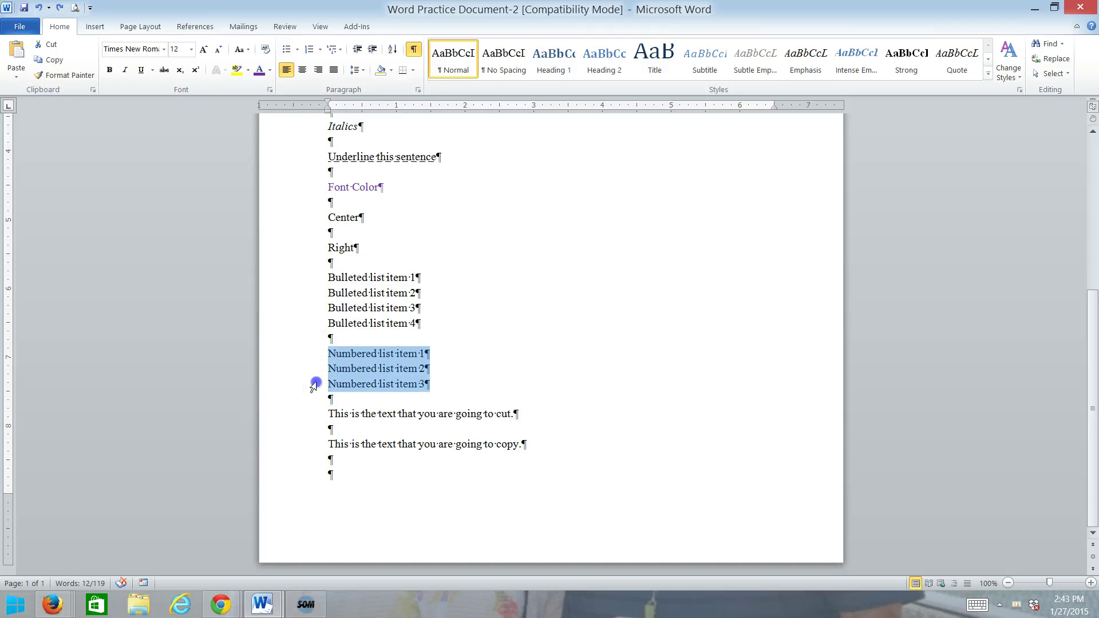
left_click(321, 50)
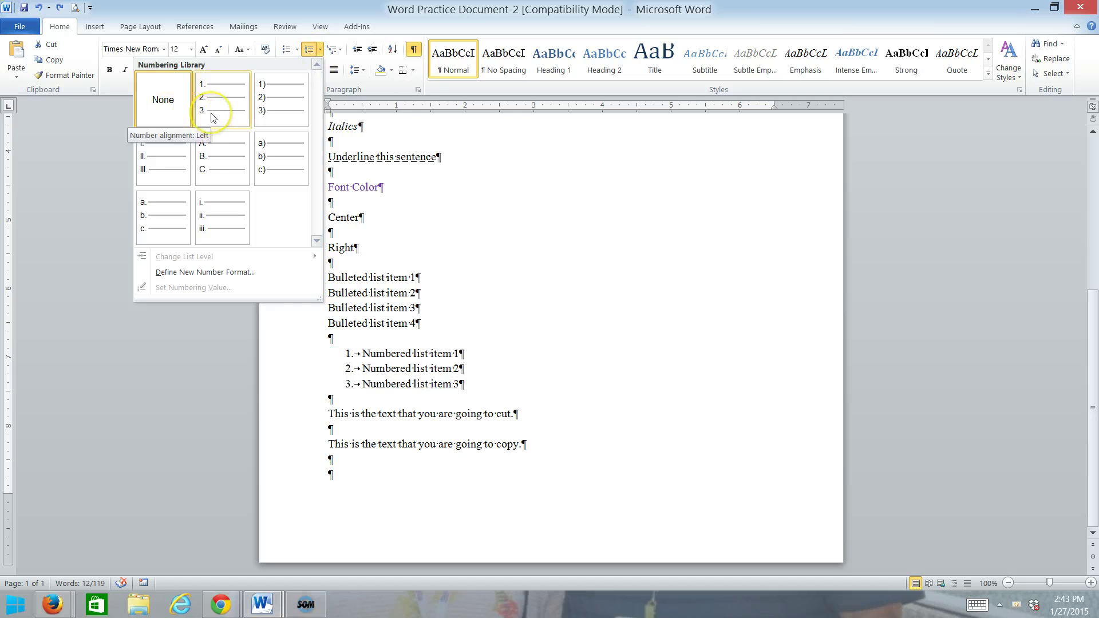
left_click(208, 157)
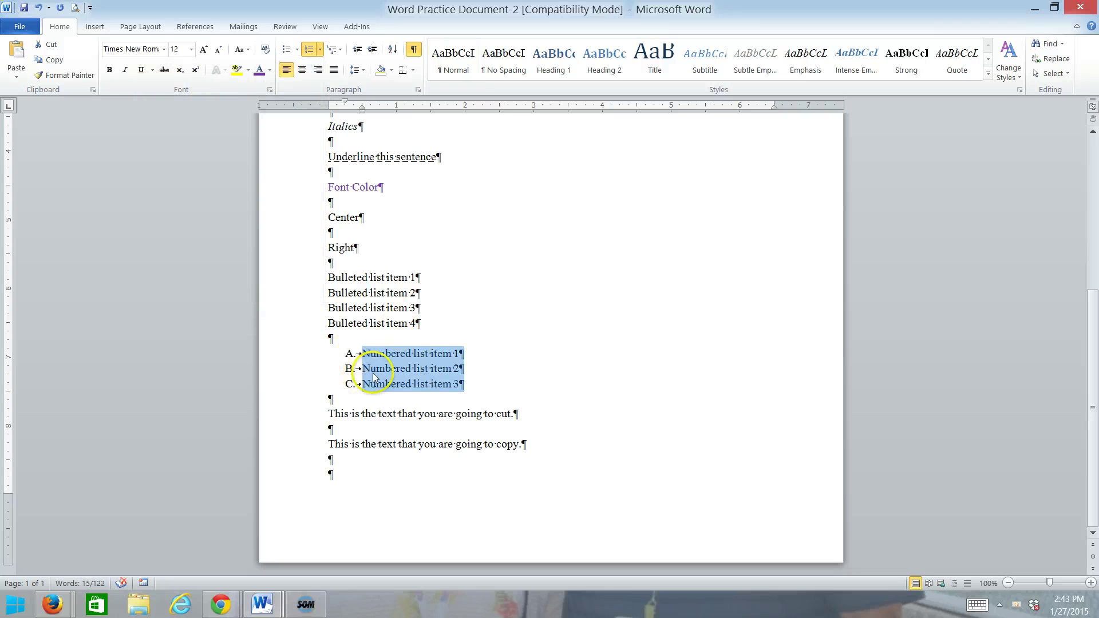
Raise the list's starting letter via Set Numbering Value, then undo to remove the lettering
left_click(320, 49)
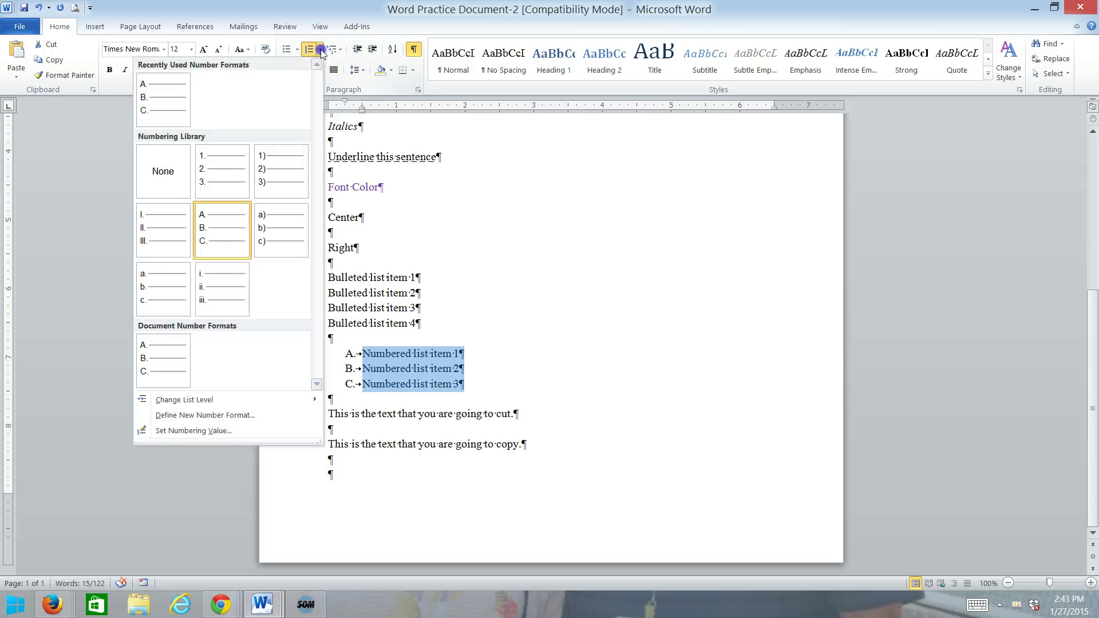
left_click(202, 431)
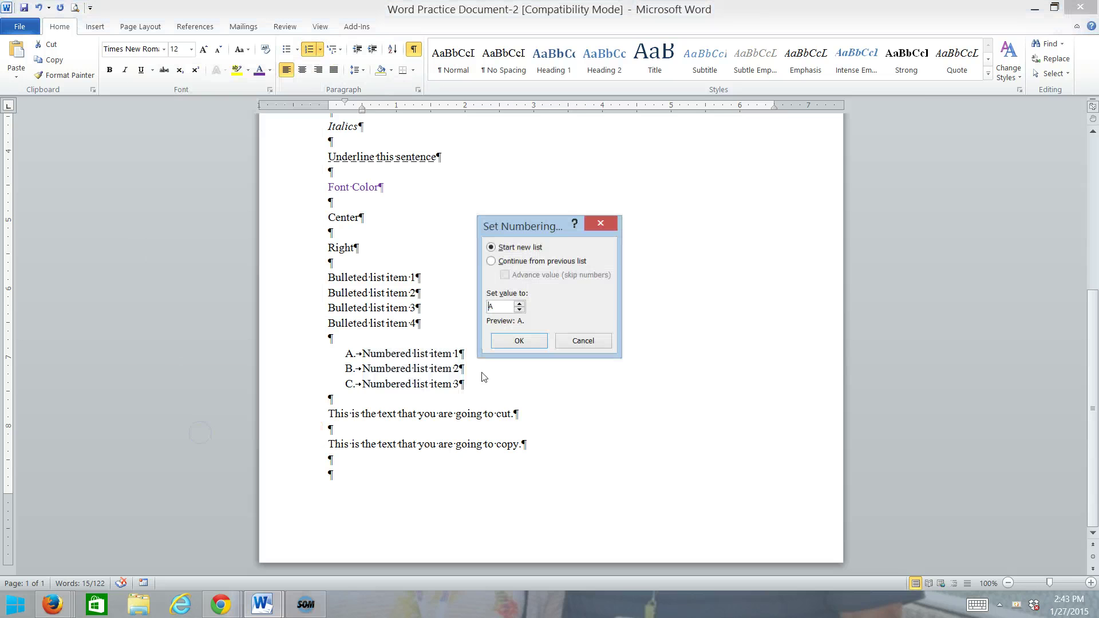
left_click(521, 304)
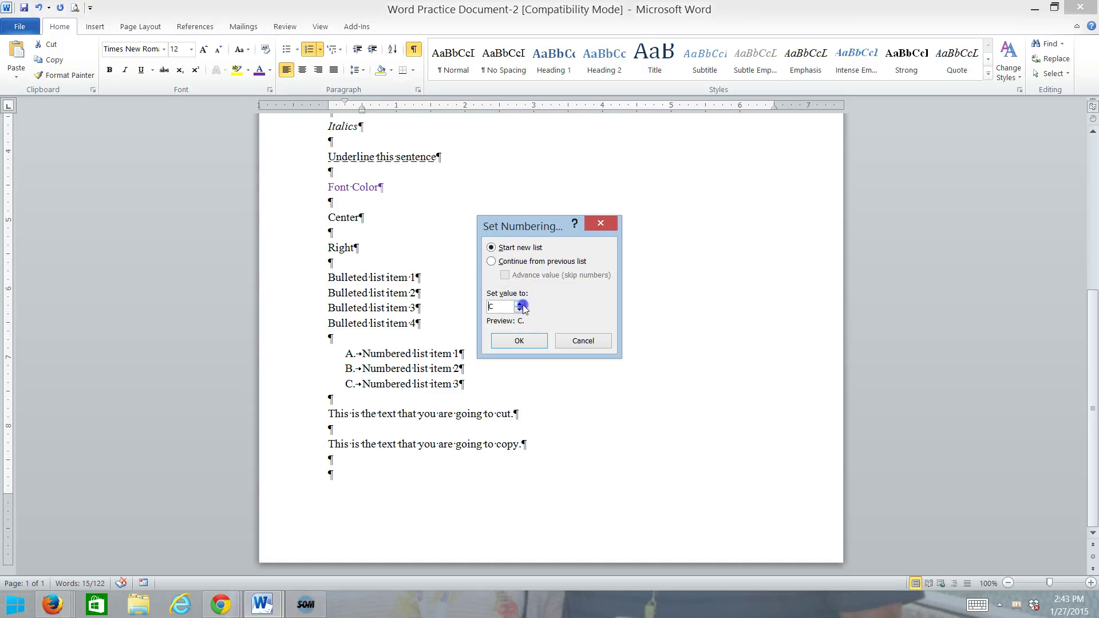
left_click(518, 341)
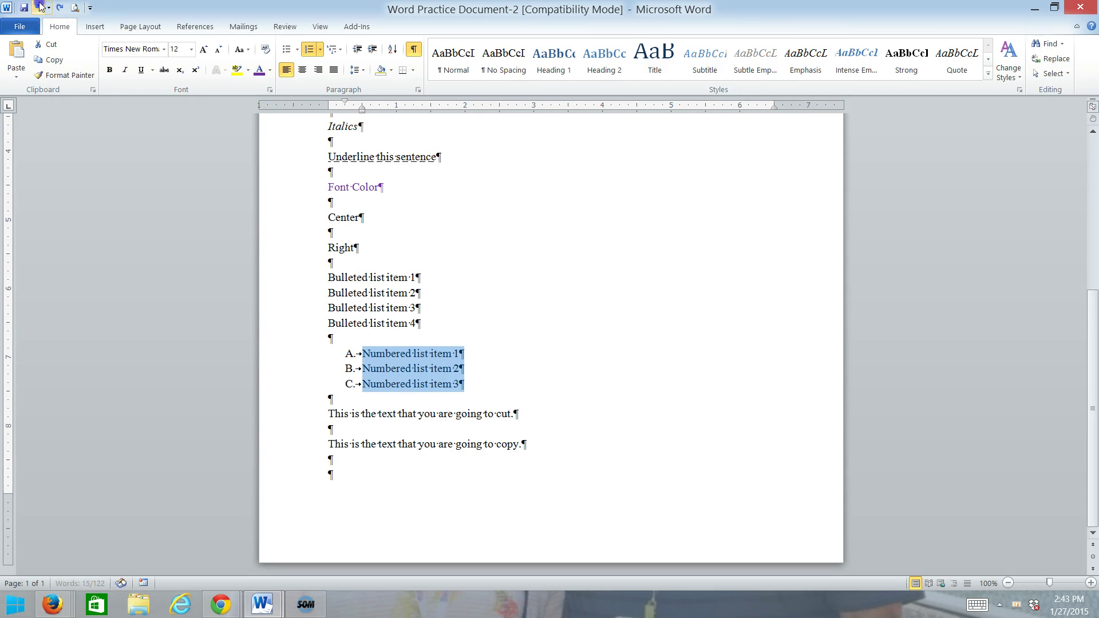
left_click(40, 6)
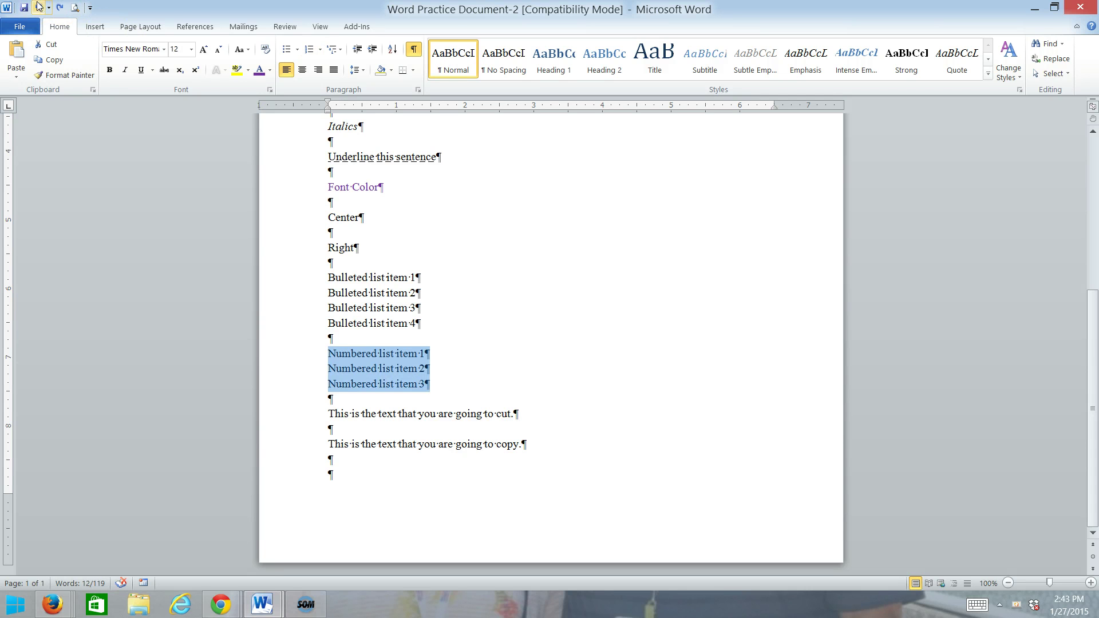
left_click(342, 51)
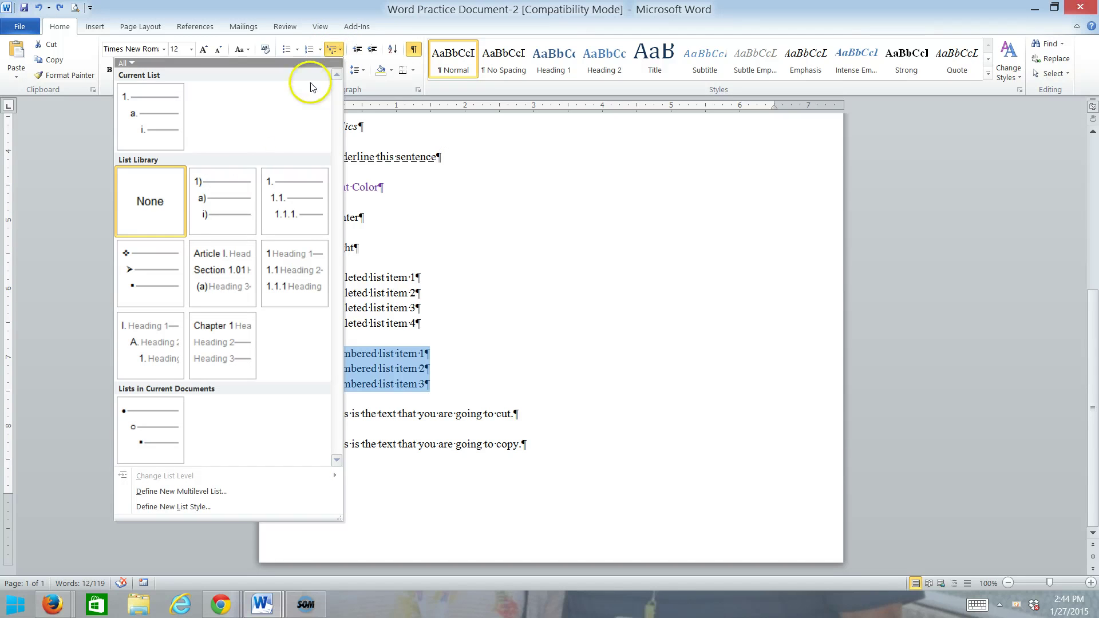
mouse_move(228, 197)
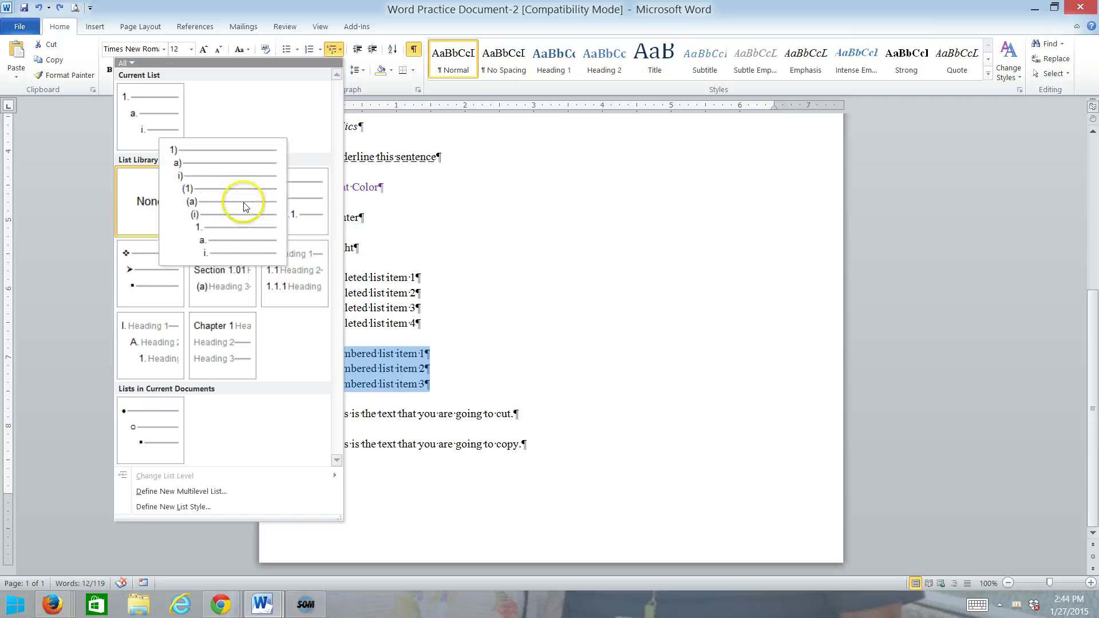
left_click(338, 51)
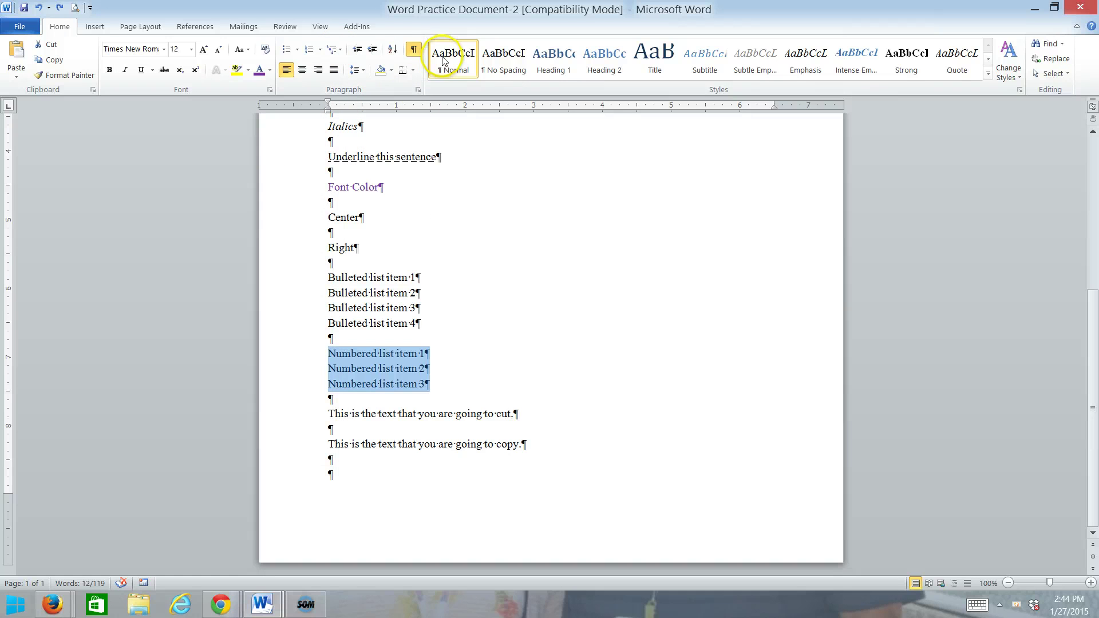
left_click(356, 50)
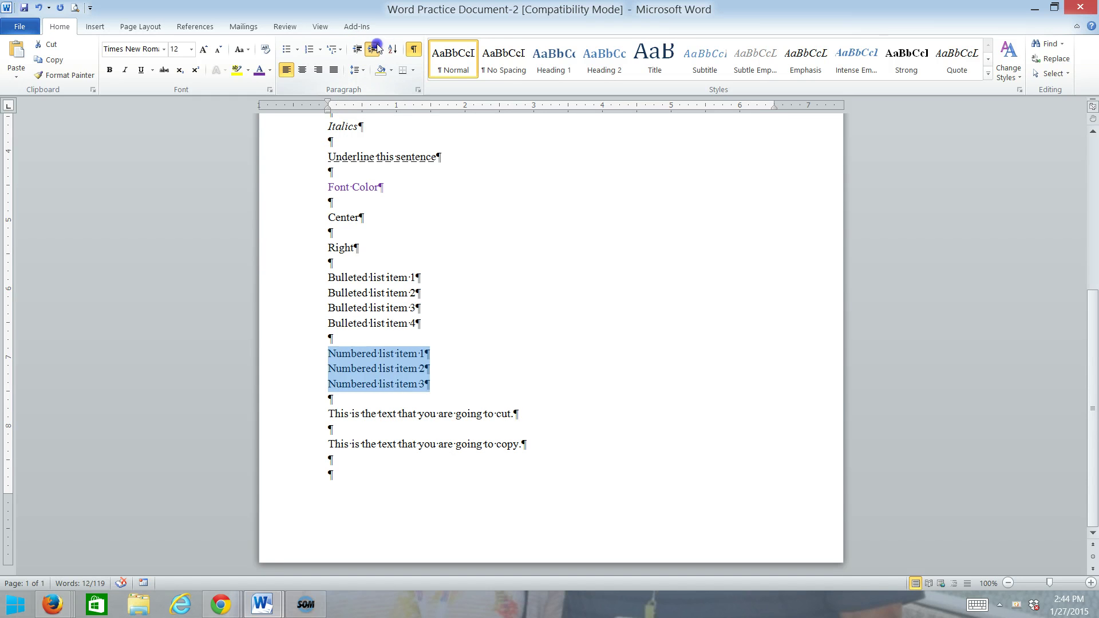
left_click(372, 49)
left_click(372, 49)
left_click(356, 50)
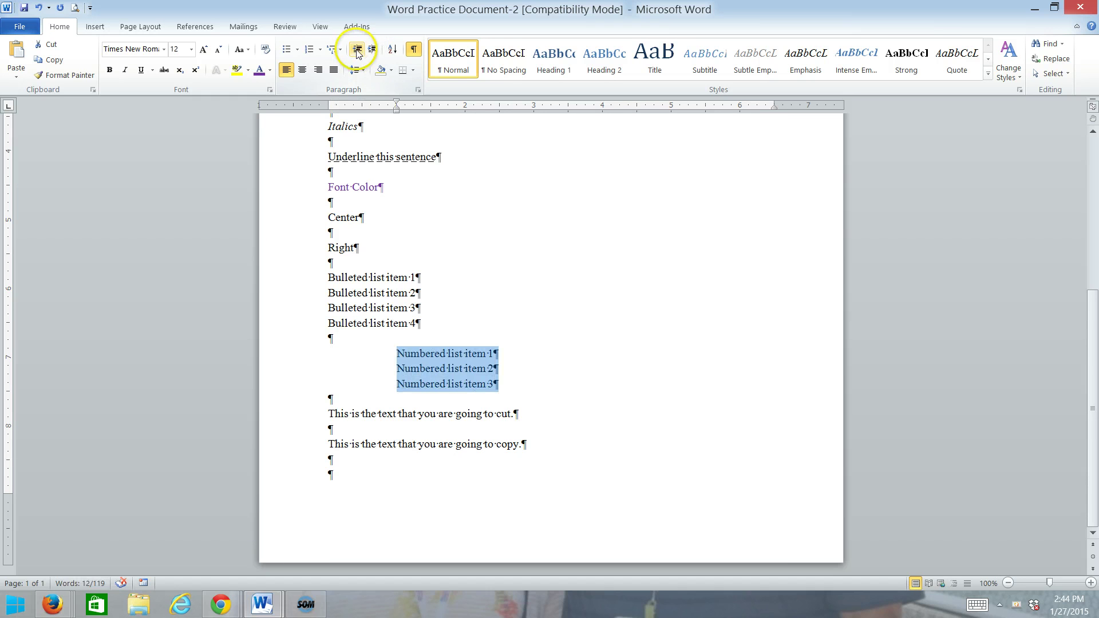
left_click(357, 51)
left_click(349, 50)
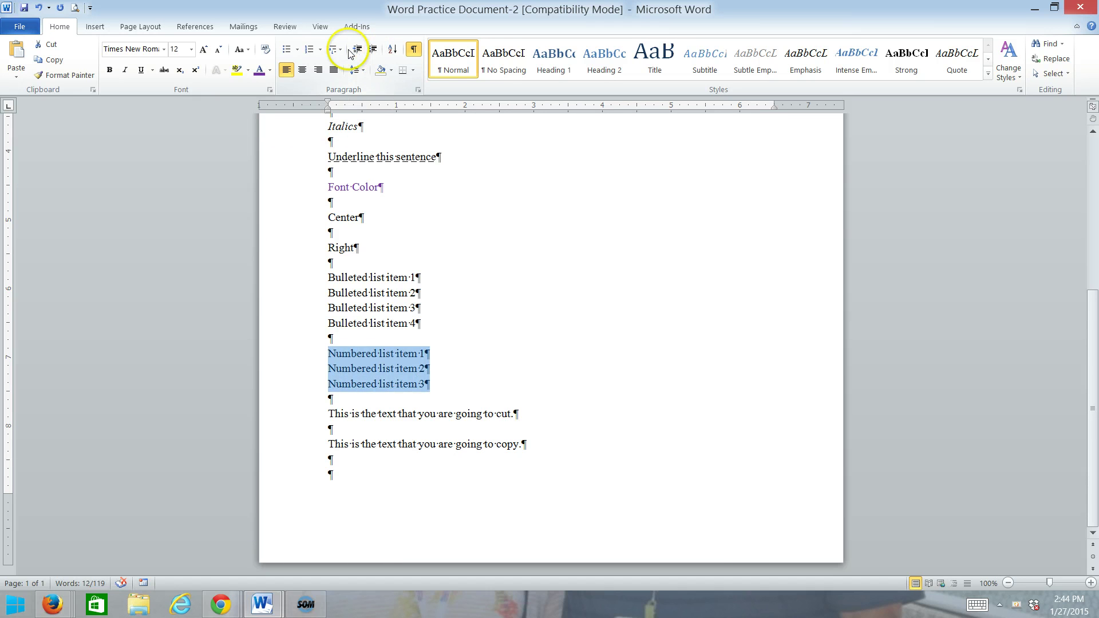
scroll(356, 277, "up", 10)
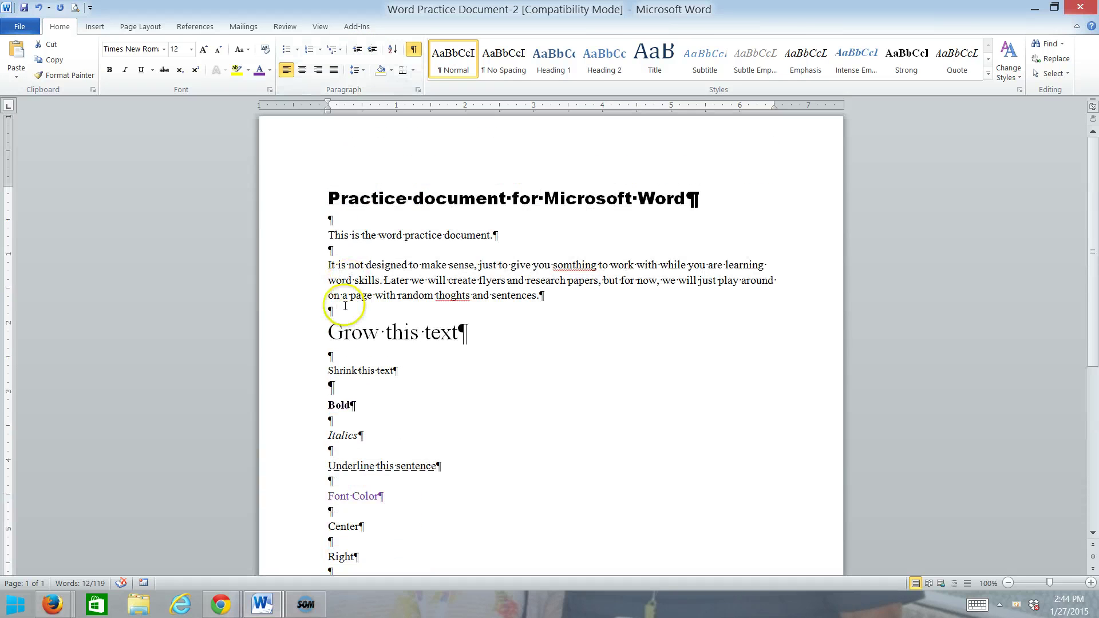
left_click(350, 266)
left_click(372, 50)
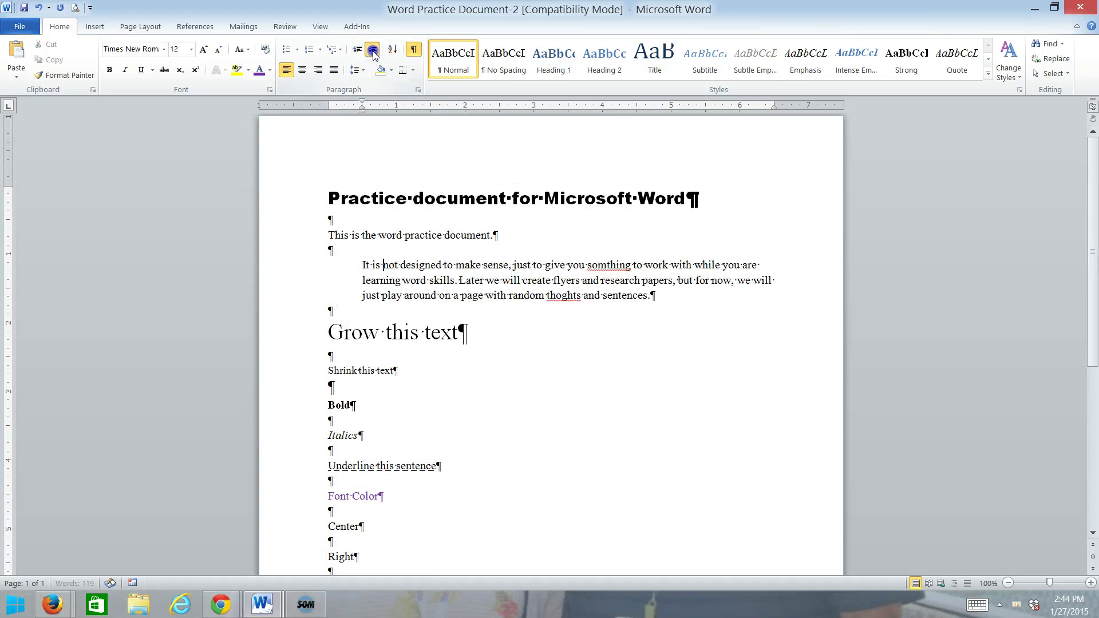
left_click(372, 50)
left_click(358, 50)
left_click(359, 50)
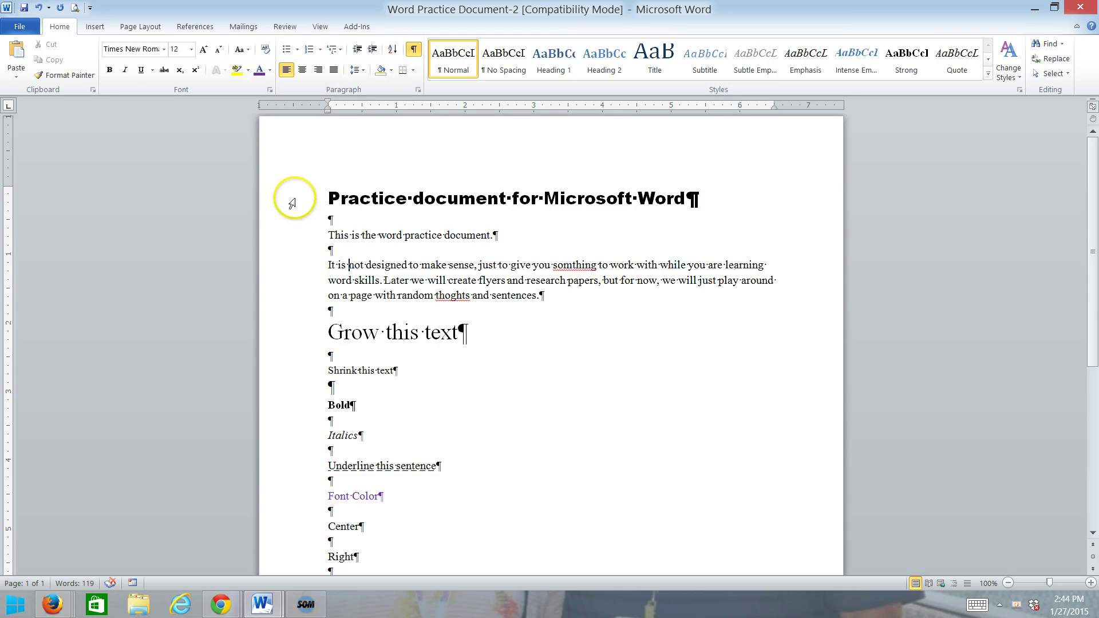
left_click_drag(290, 200, 336, 615)
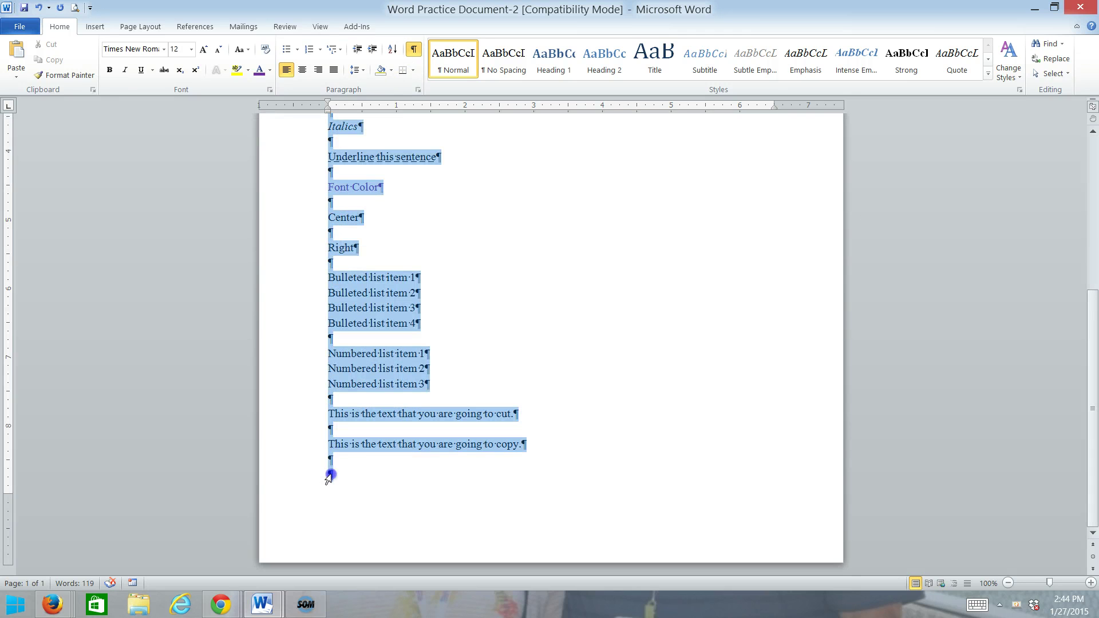
left_click(392, 50)
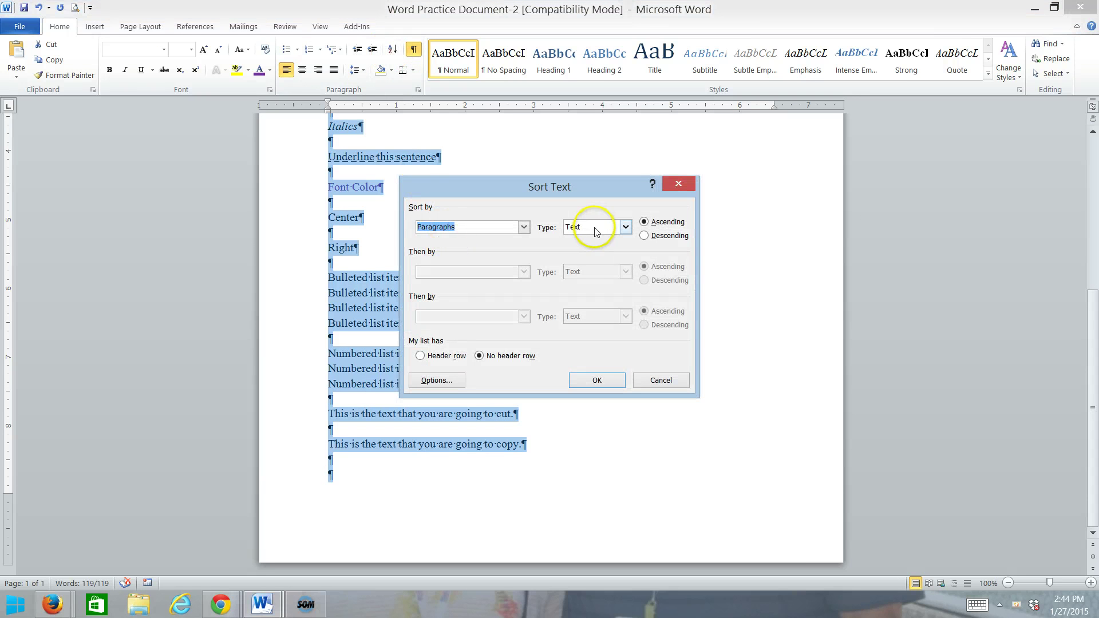
left_click(586, 380)
scroll(466, 229, "up", 5)
scroll(466, 258, "up", 3)
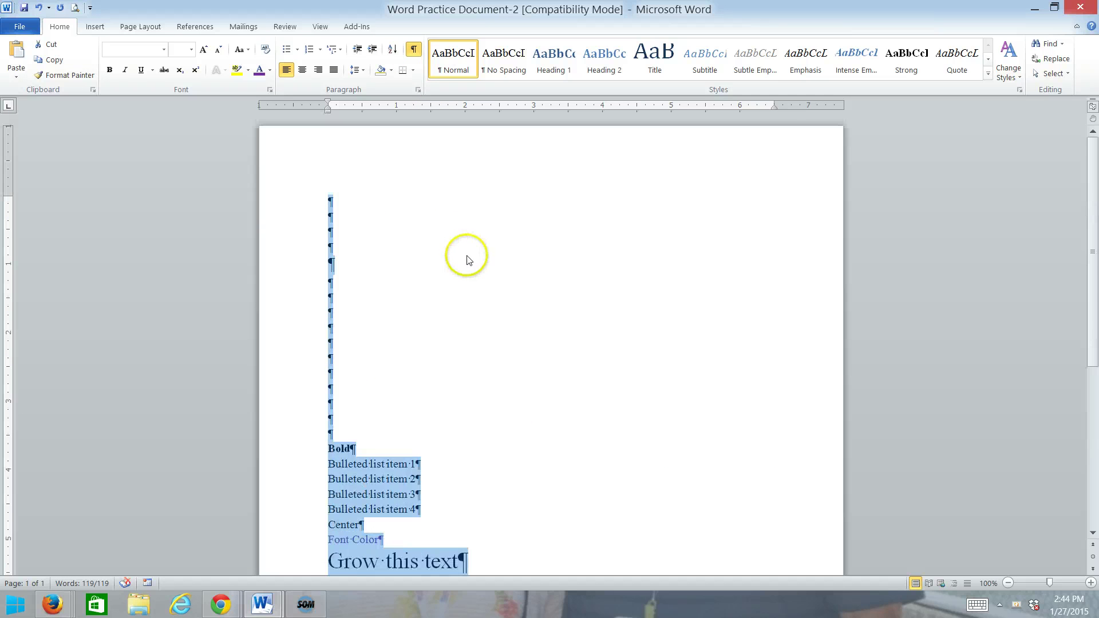
scroll(476, 309, "down", 7)
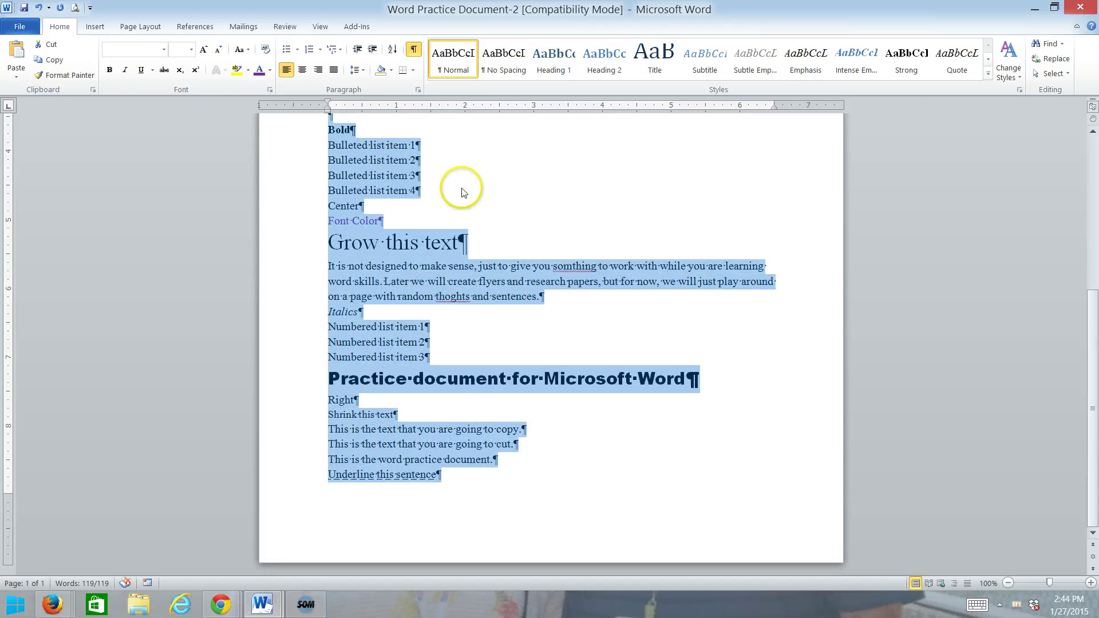
left_click(39, 8)
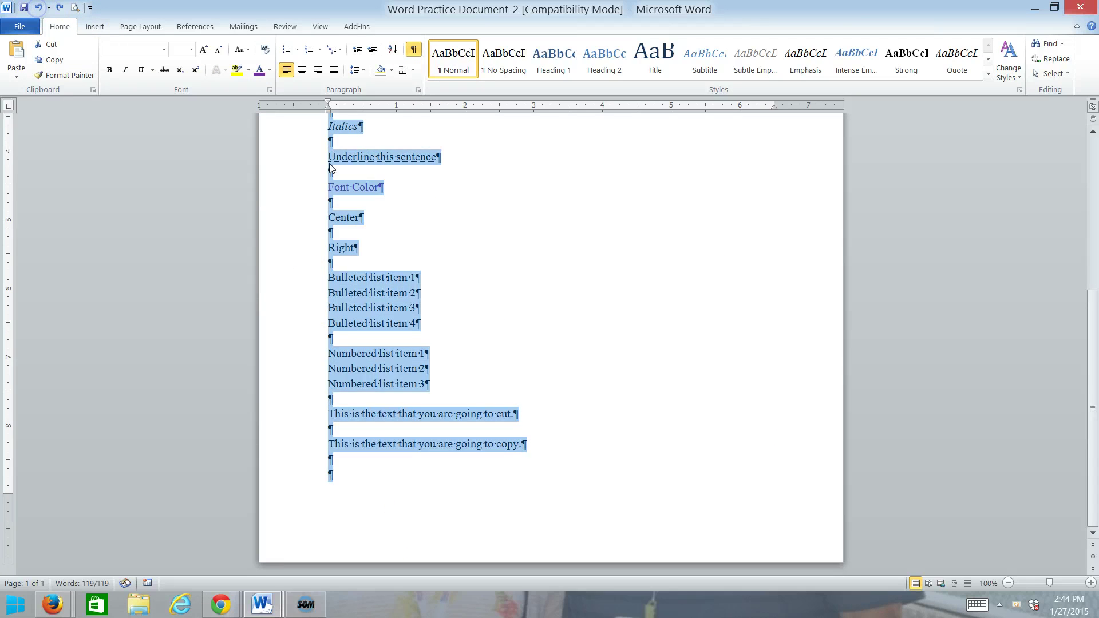
scroll(491, 256, "up", 4)
scroll(488, 252, "up", 2)
left_click(424, 155)
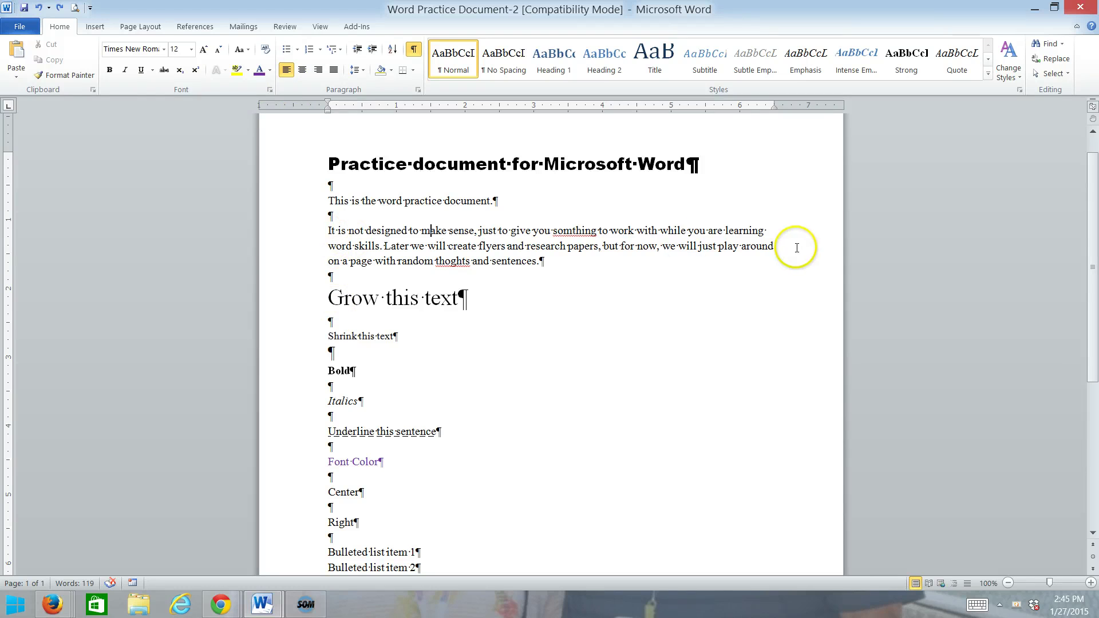
Try centre and right alignment on the 'It is not designed…' paragraph, then justify it
left_click(303, 70)
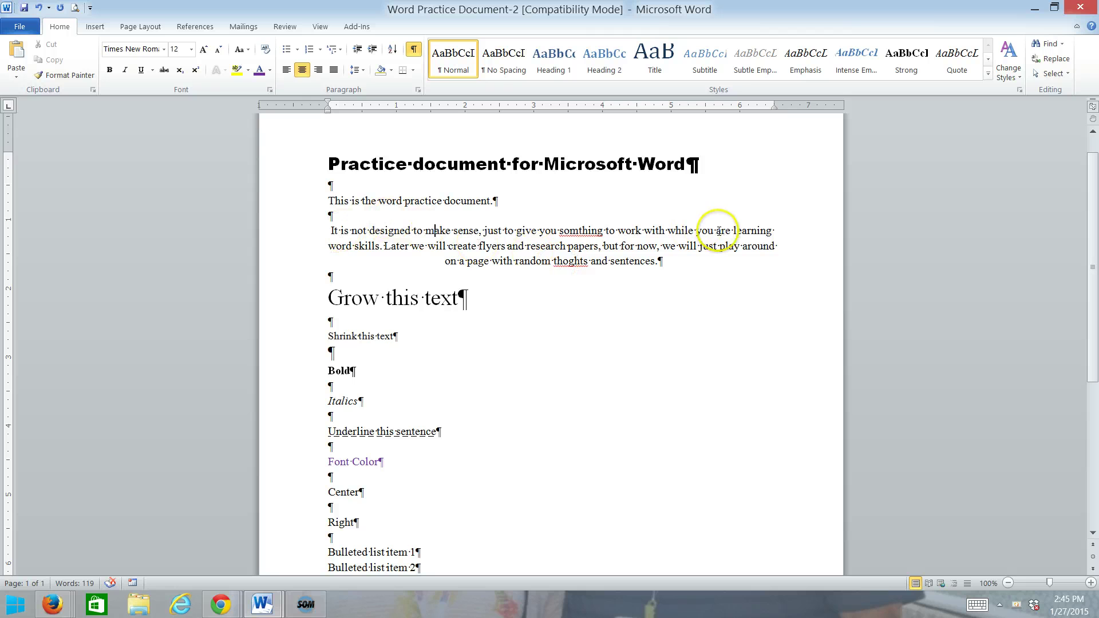
left_click(318, 70)
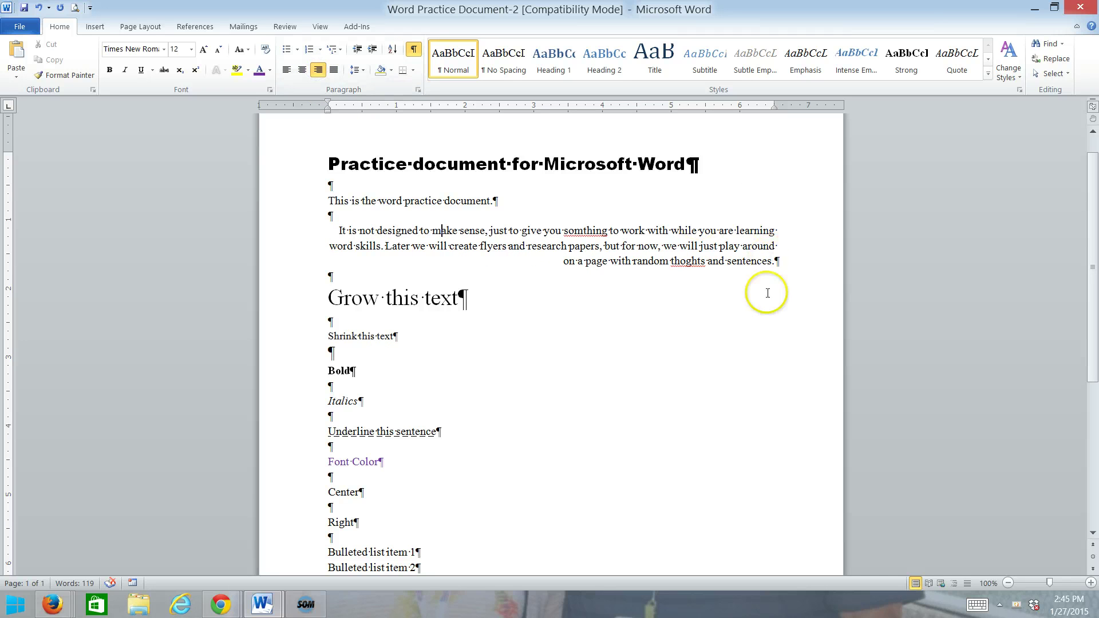
left_click(333, 71)
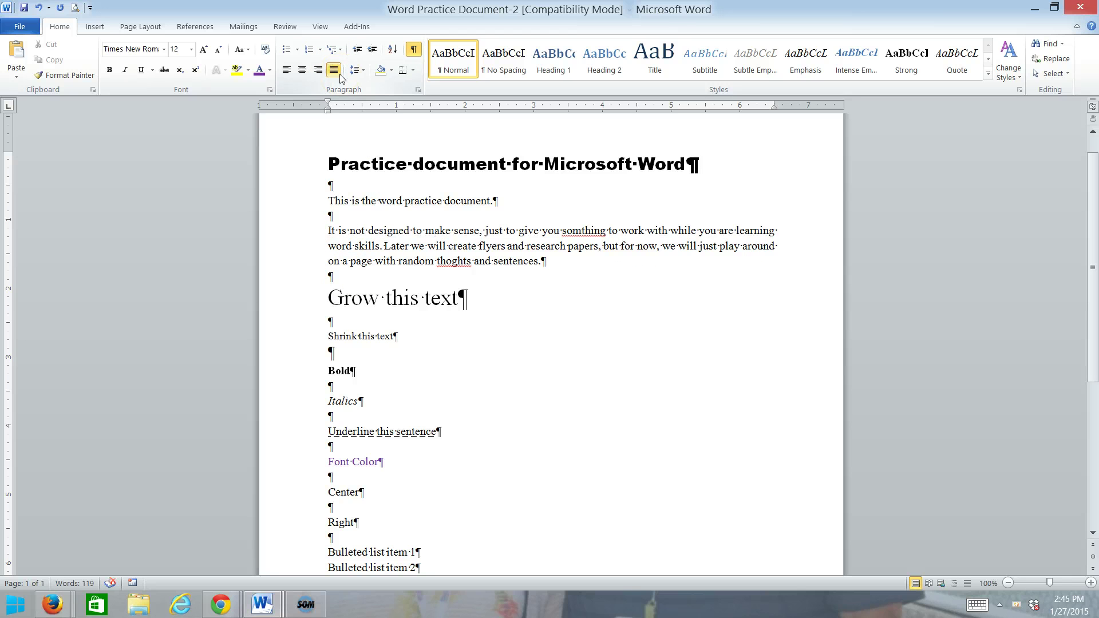
Left-align the paragraph, trial single and triple spacing, and settle on 2.0 line spacing
left_click(284, 70)
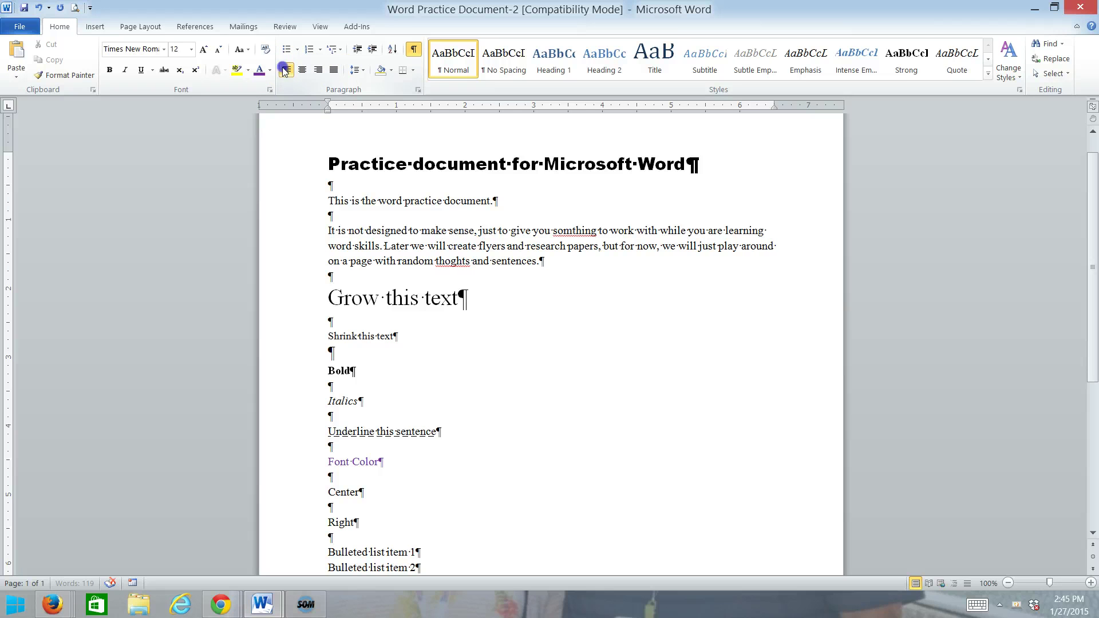
left_click(364, 70)
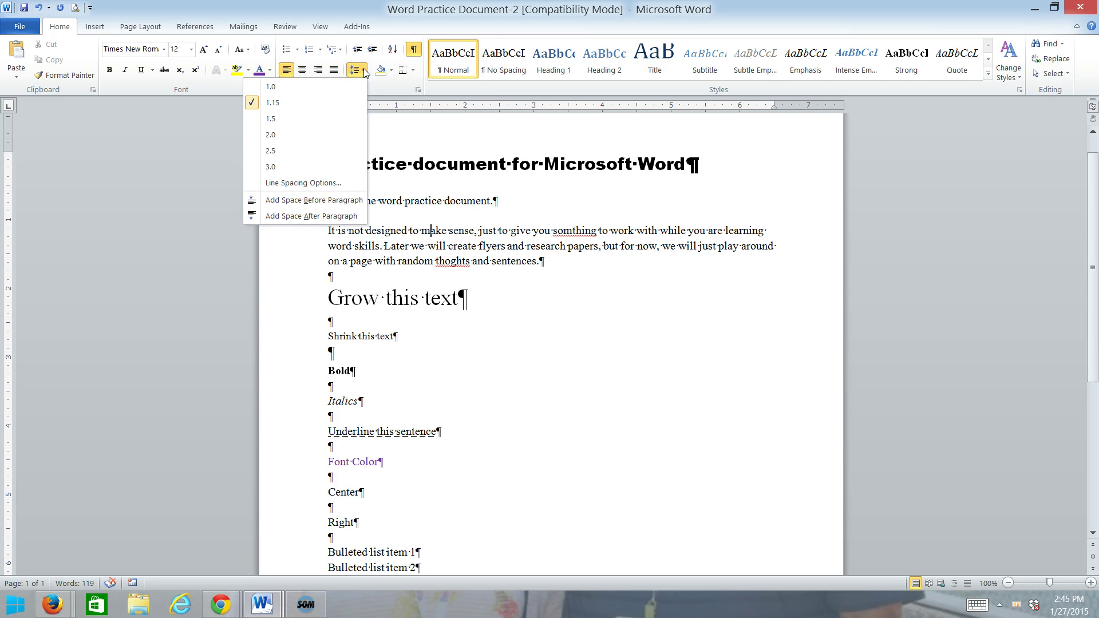
left_click(321, 138)
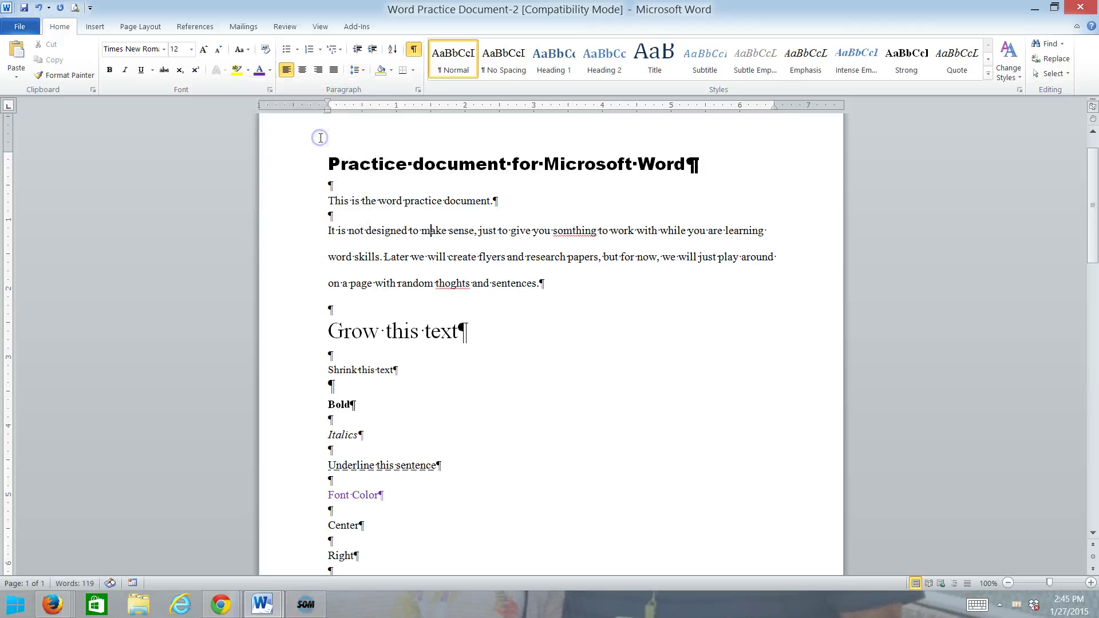
left_click(365, 69)
left_click(327, 86)
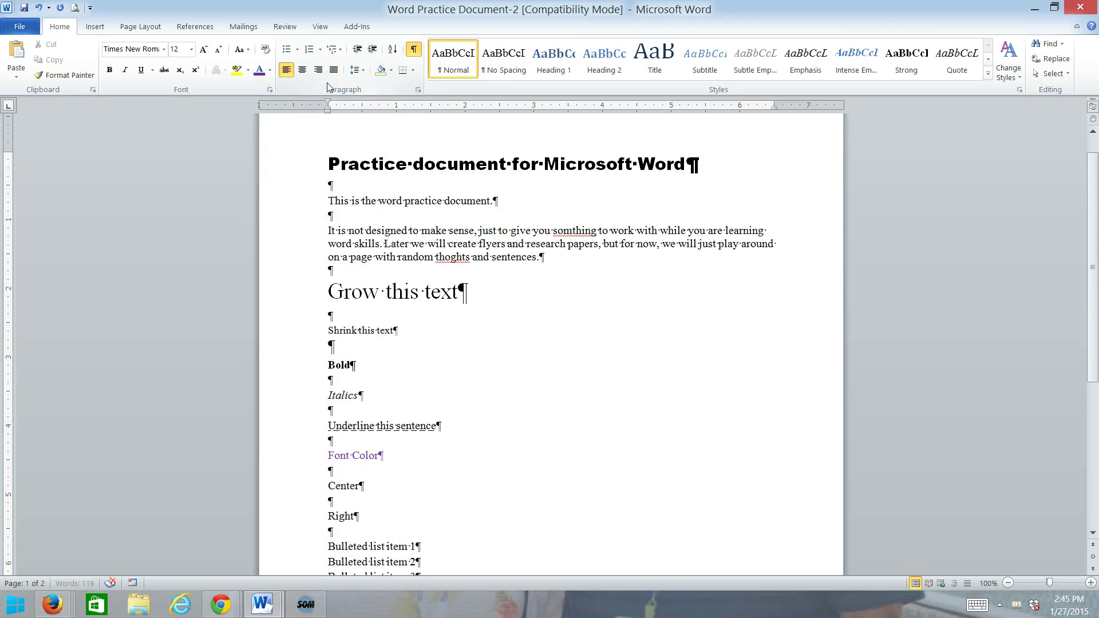
left_click(361, 71)
left_click(356, 75)
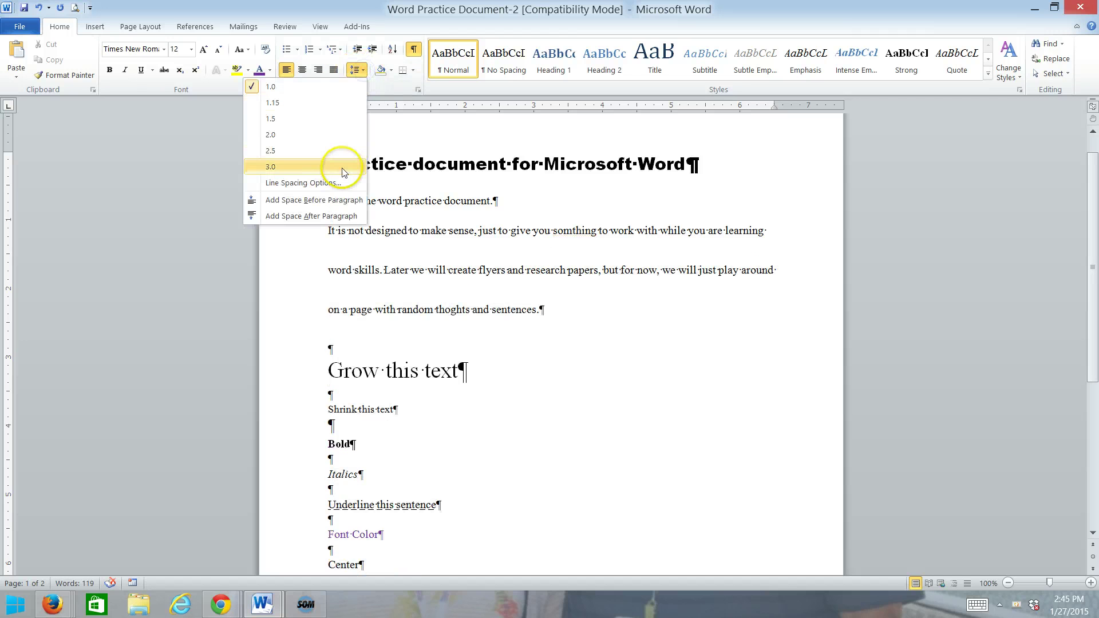
left_click(360, 164)
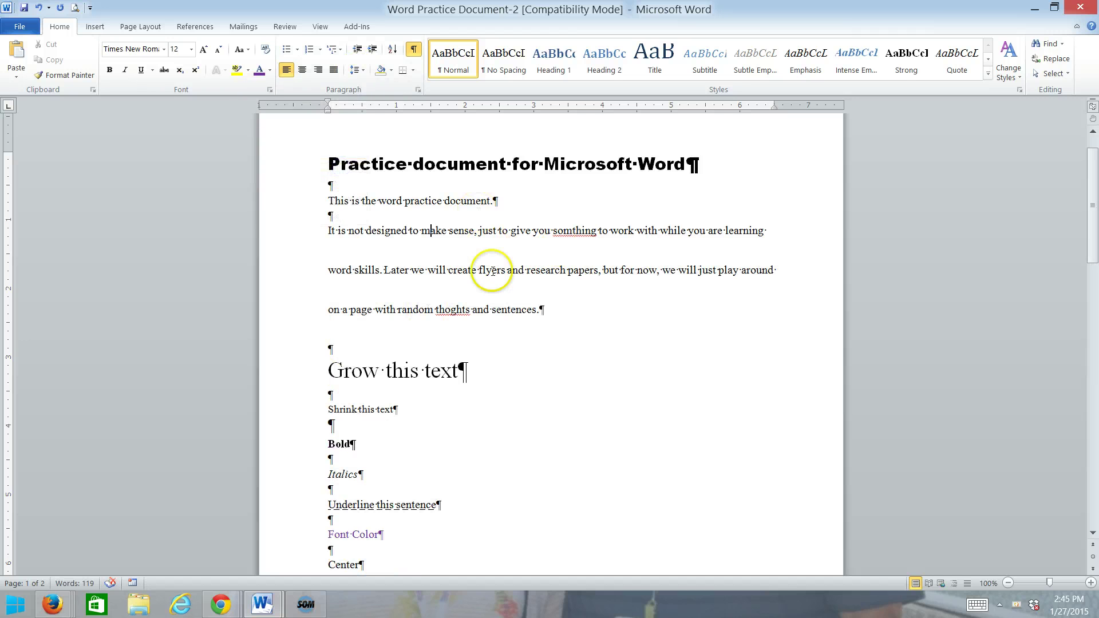
left_click(362, 69)
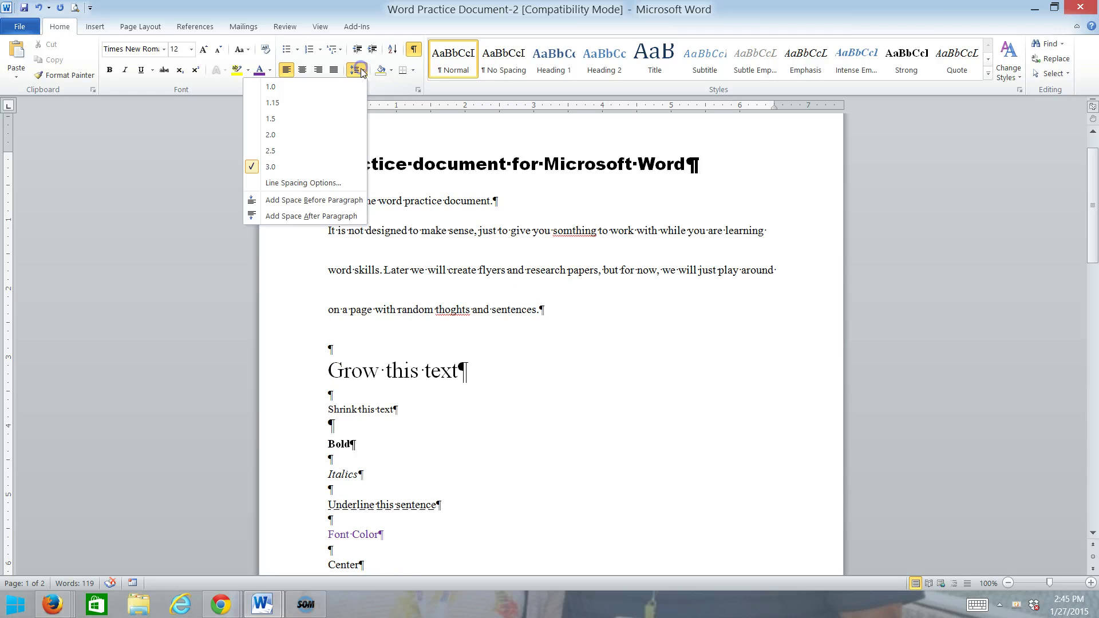
left_click(334, 143)
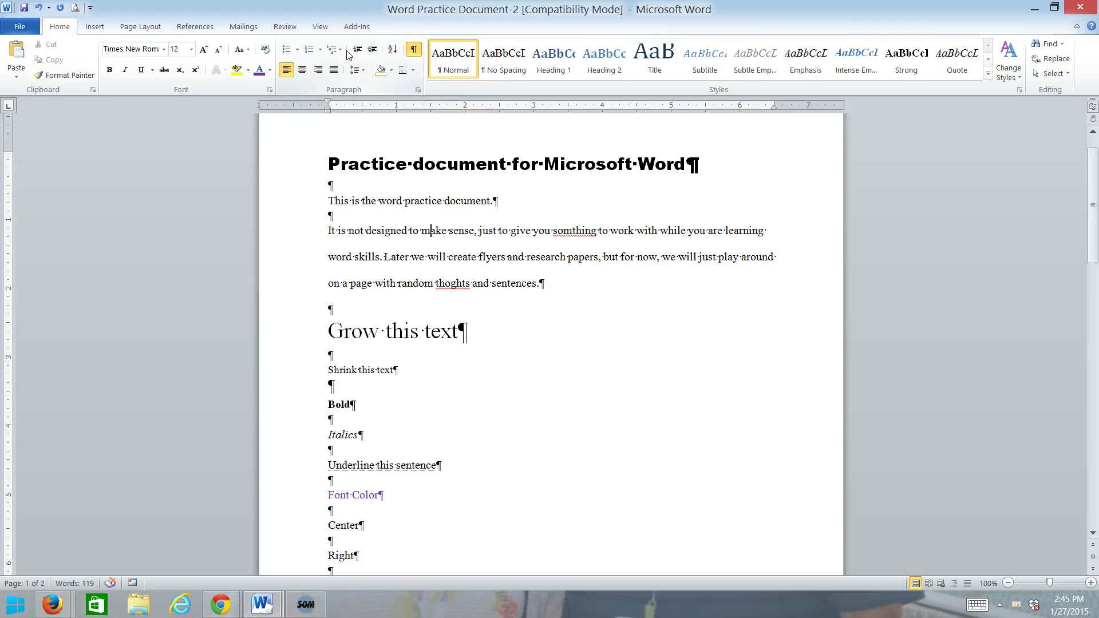
Give the opening paragraph a first-line indent in the Paragraph dialog
left_click(419, 91)
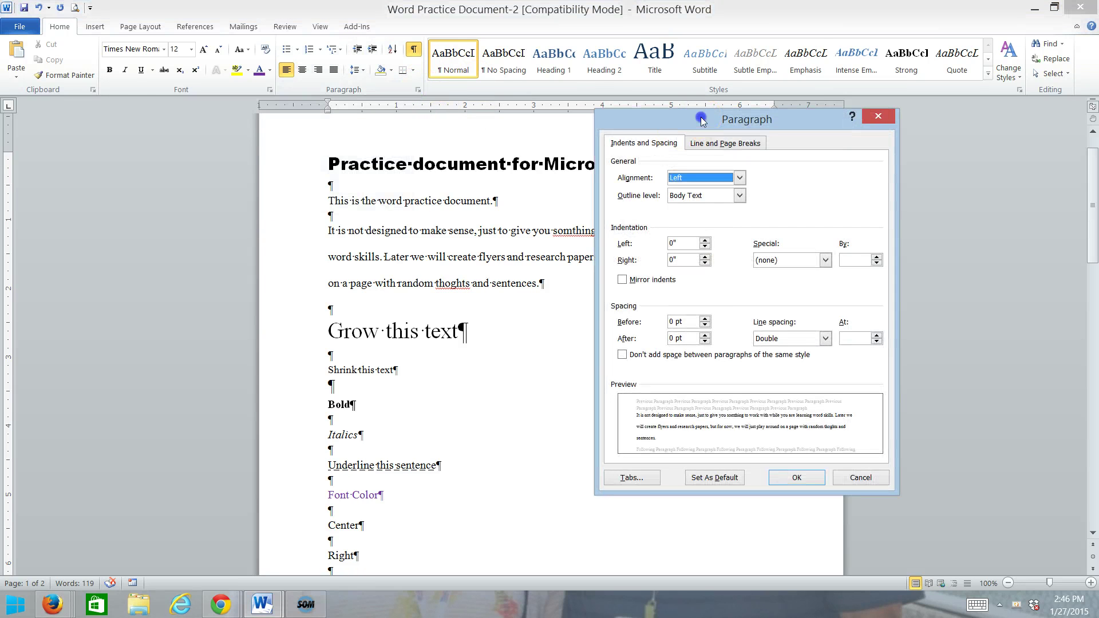
left_click_drag(701, 119, 660, 50)
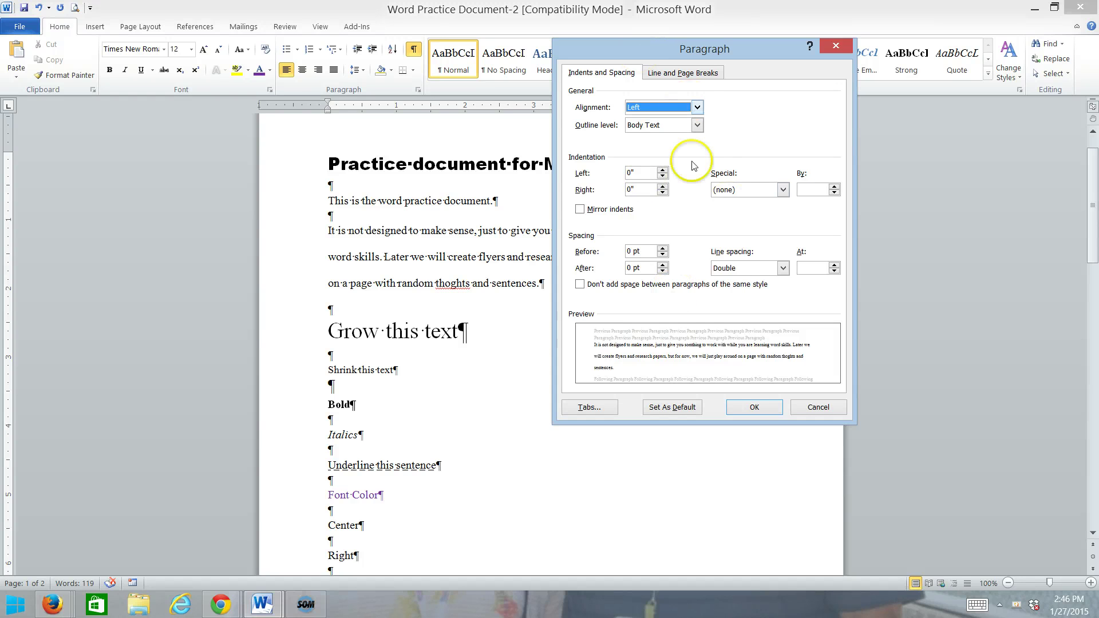
left_click(752, 192)
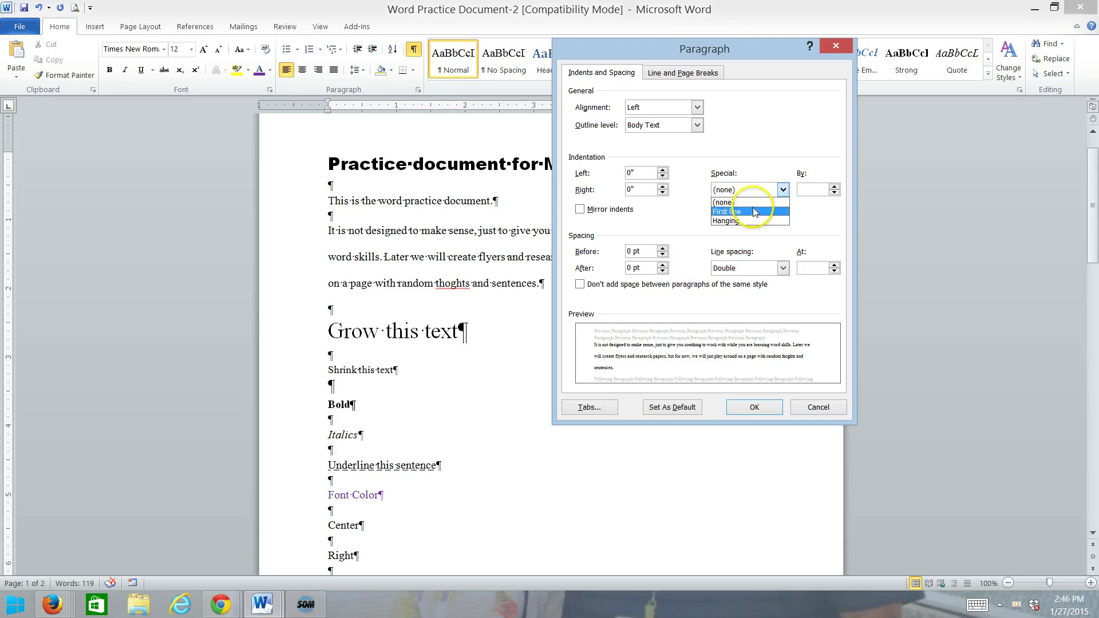
left_click(753, 211)
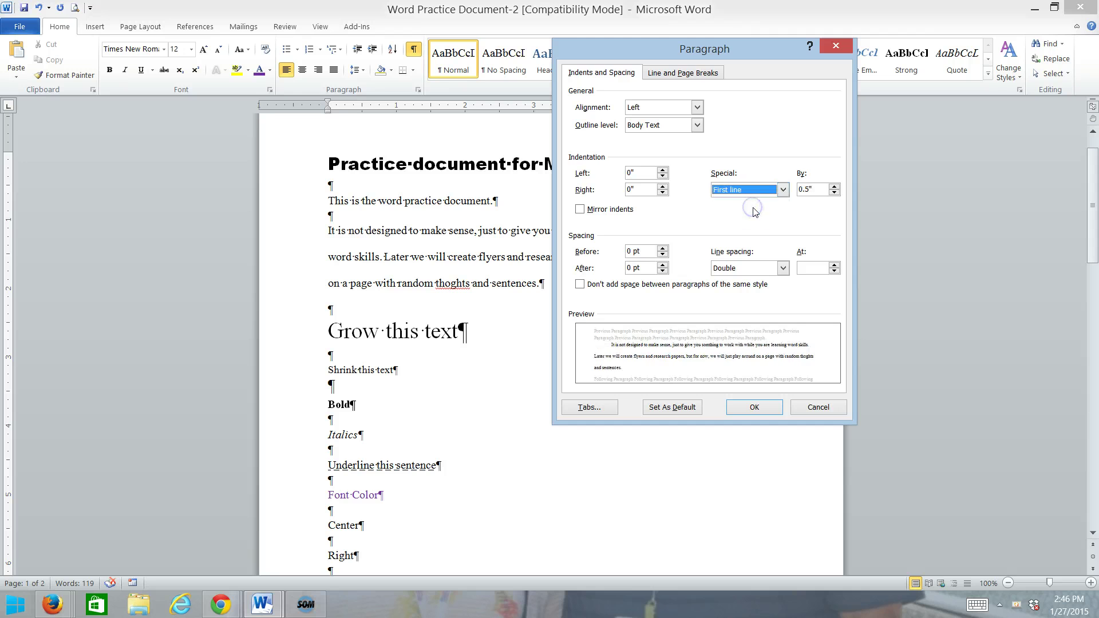
left_click(757, 407)
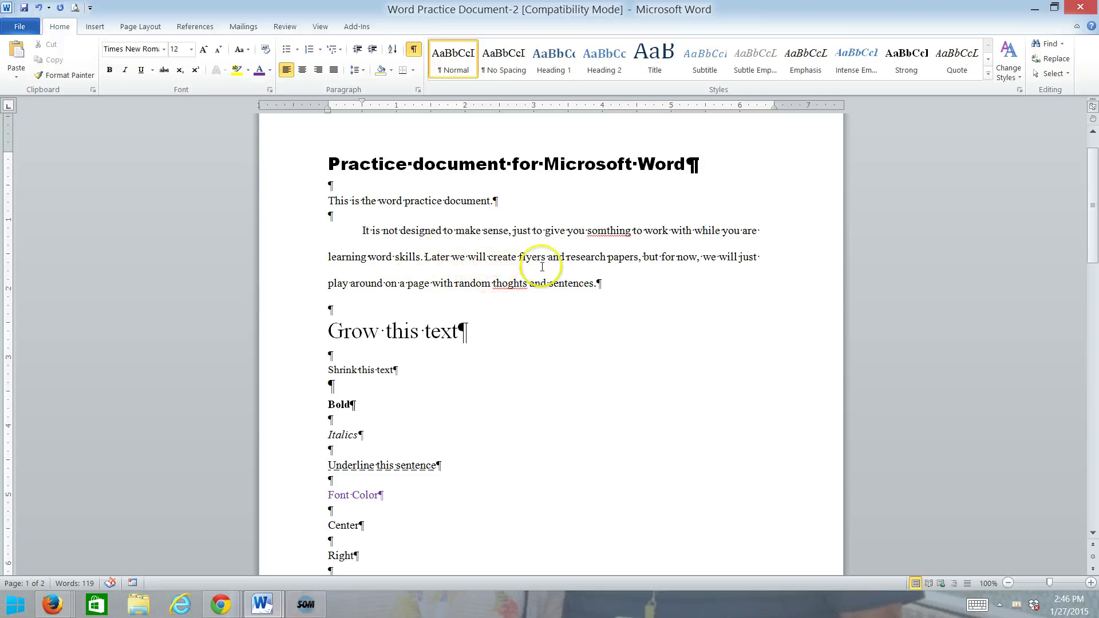
Switch the opening paragraph to a hanging indent
left_click(417, 89)
left_click(783, 190)
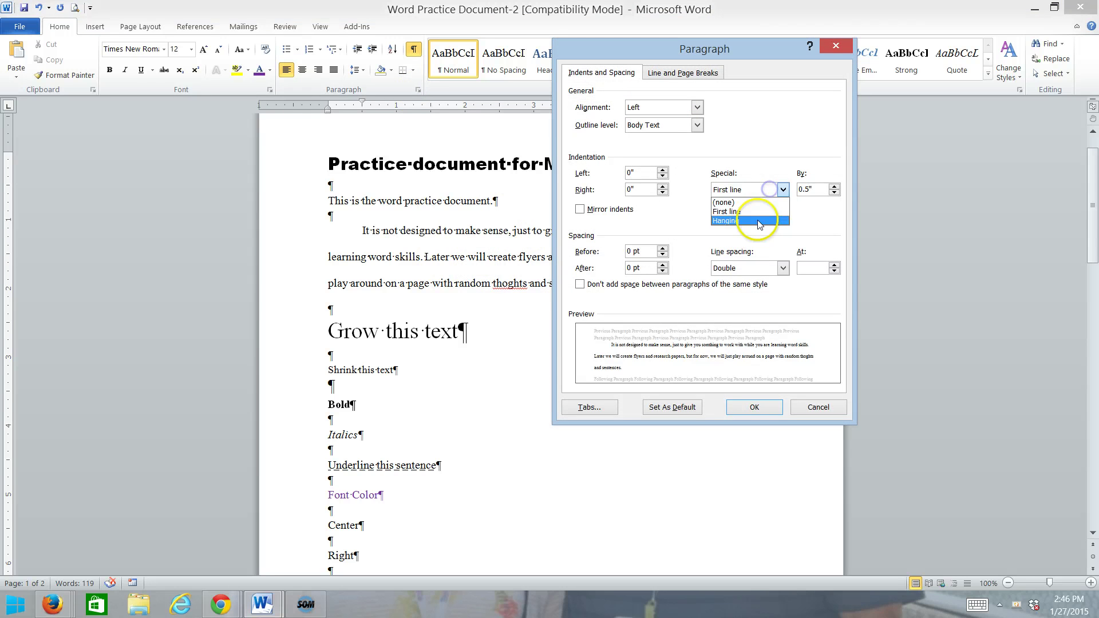
left_click(759, 223)
left_click(754, 407)
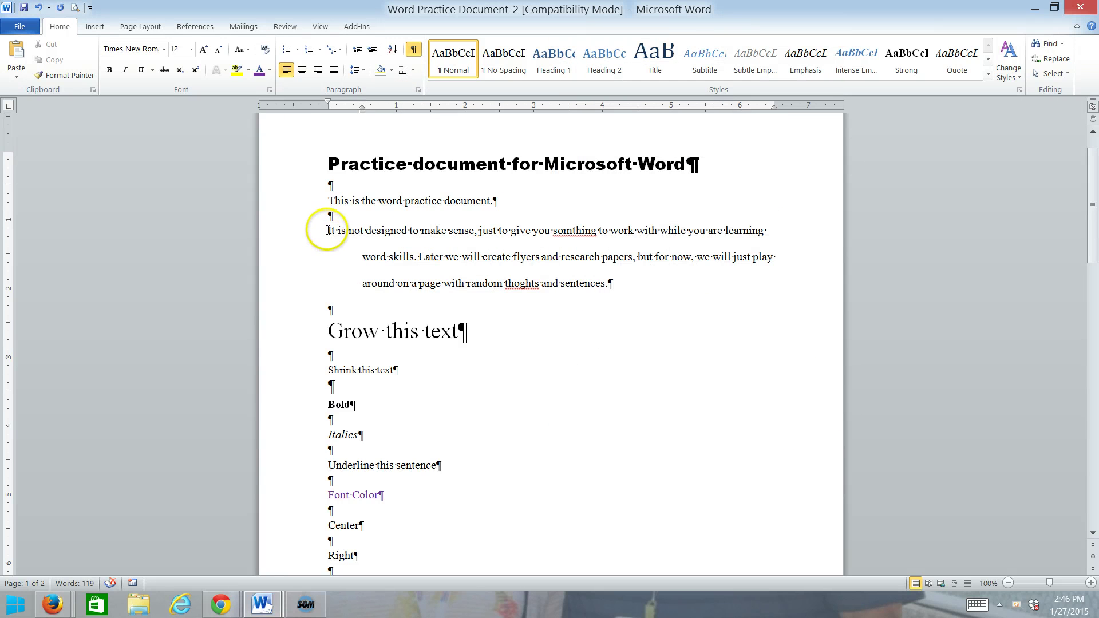
Set Special indent to (none) and spacing after to 0 pt
left_click(417, 90)
left_click(747, 190)
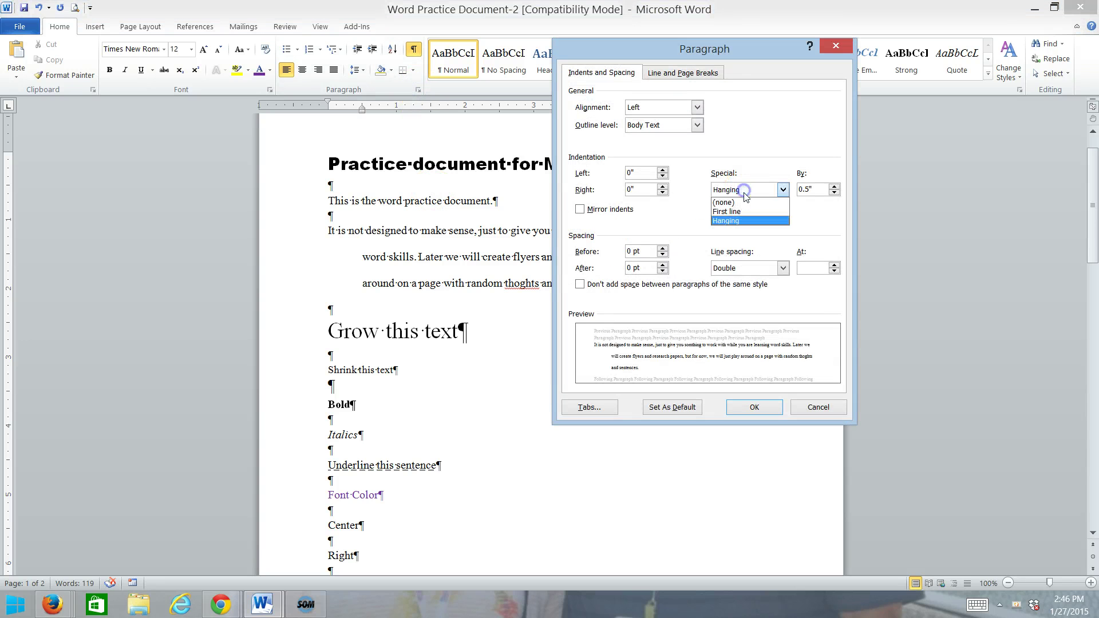
left_click(744, 203)
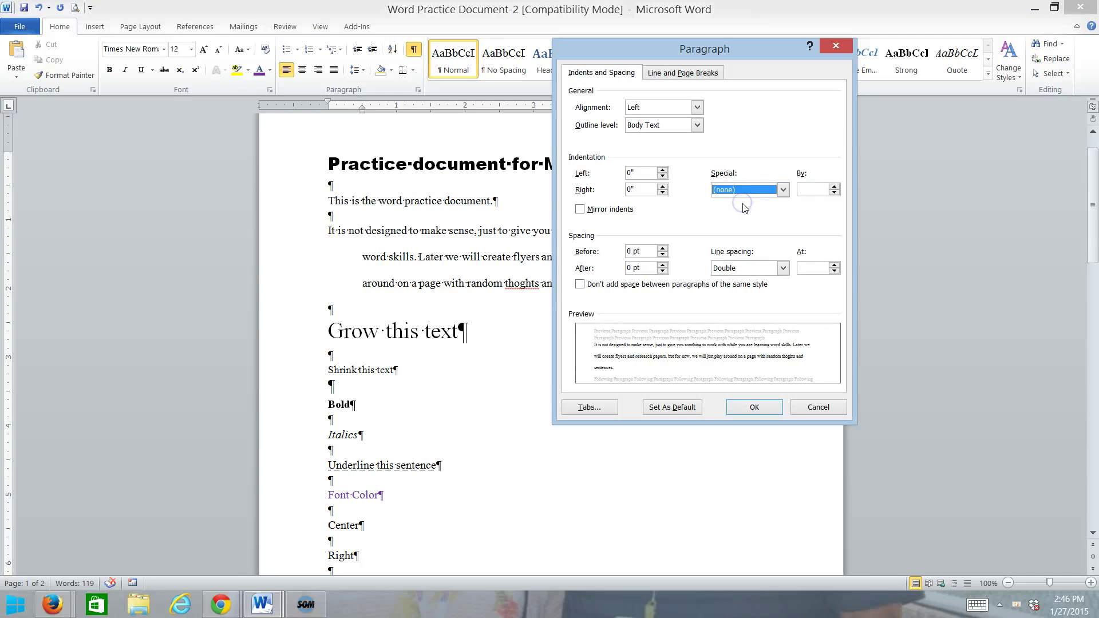
left_click(629, 267)
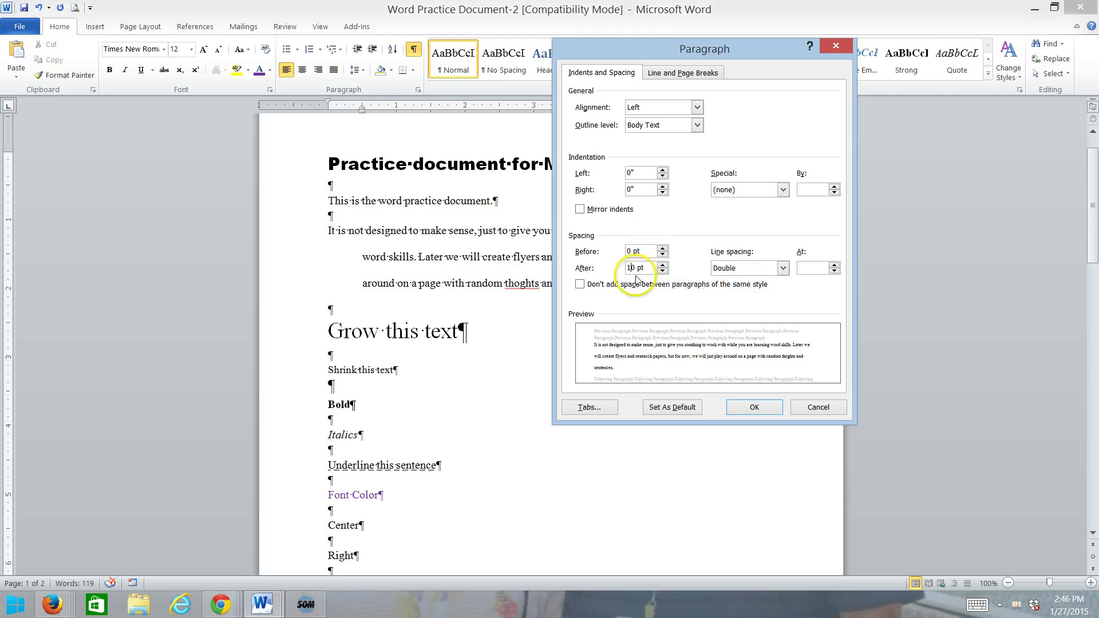
left_click(662, 272)
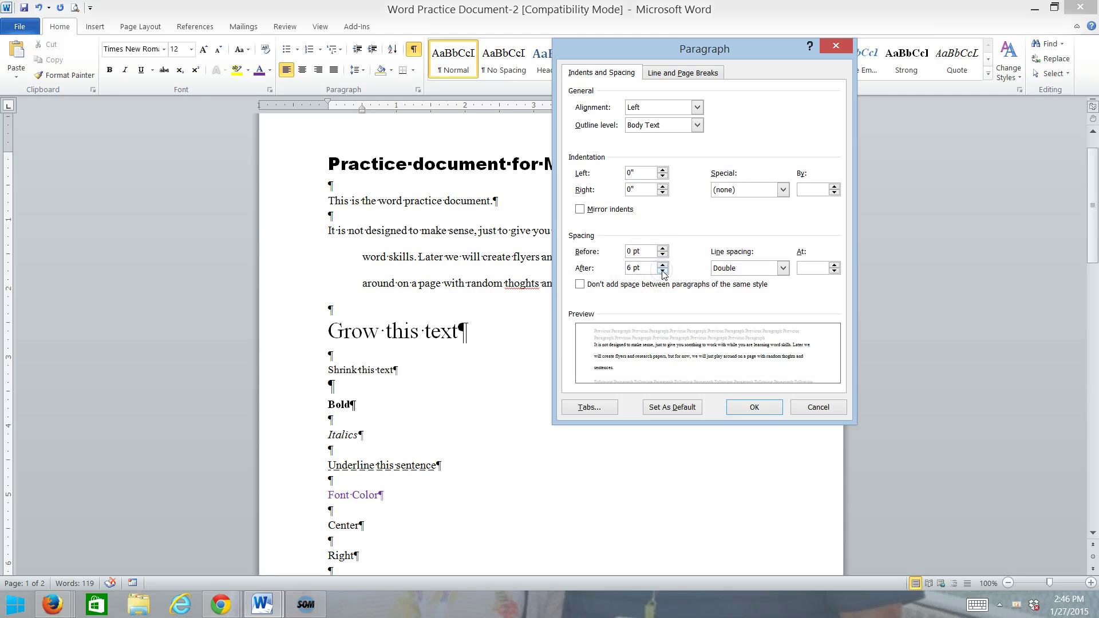
left_click(663, 271)
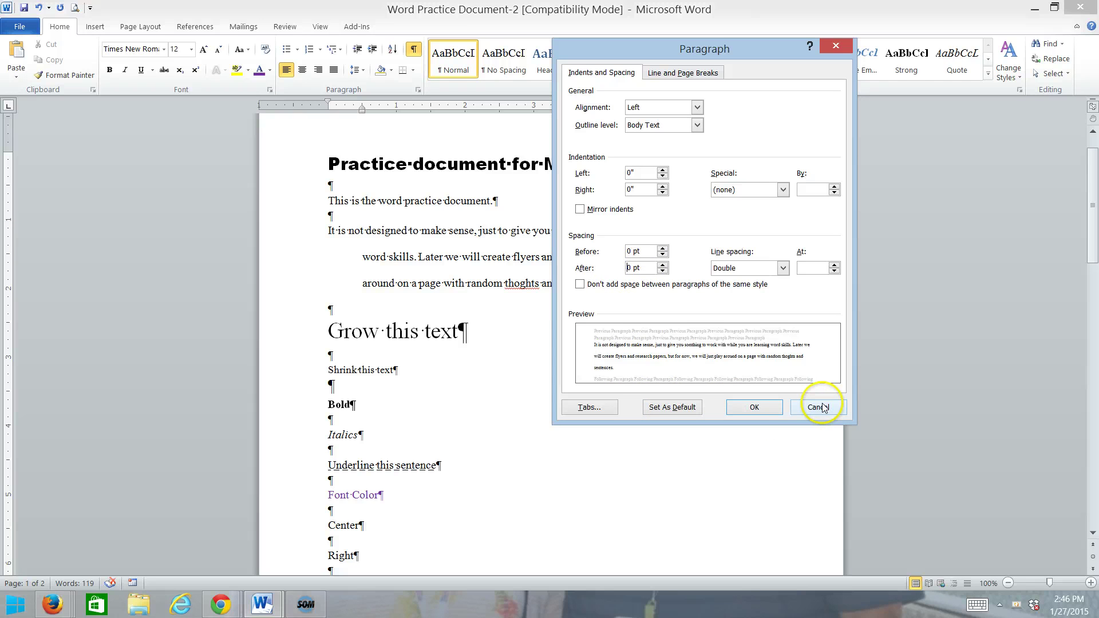
left_click(766, 410)
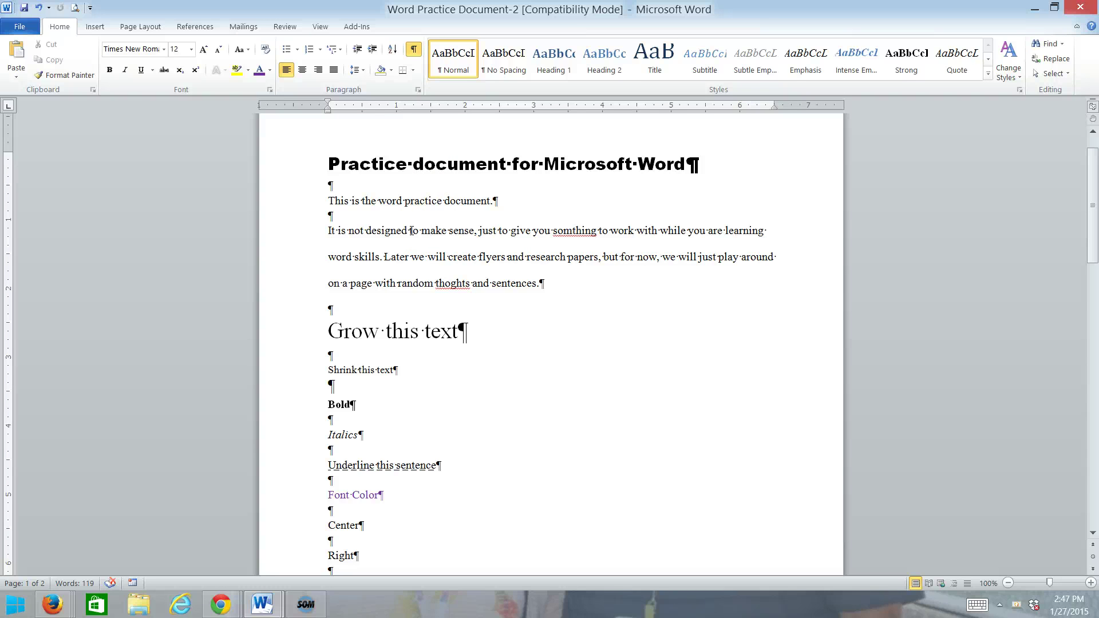
Centre the Center line and right-align the Right line
scroll(370, 400, "down", 4)
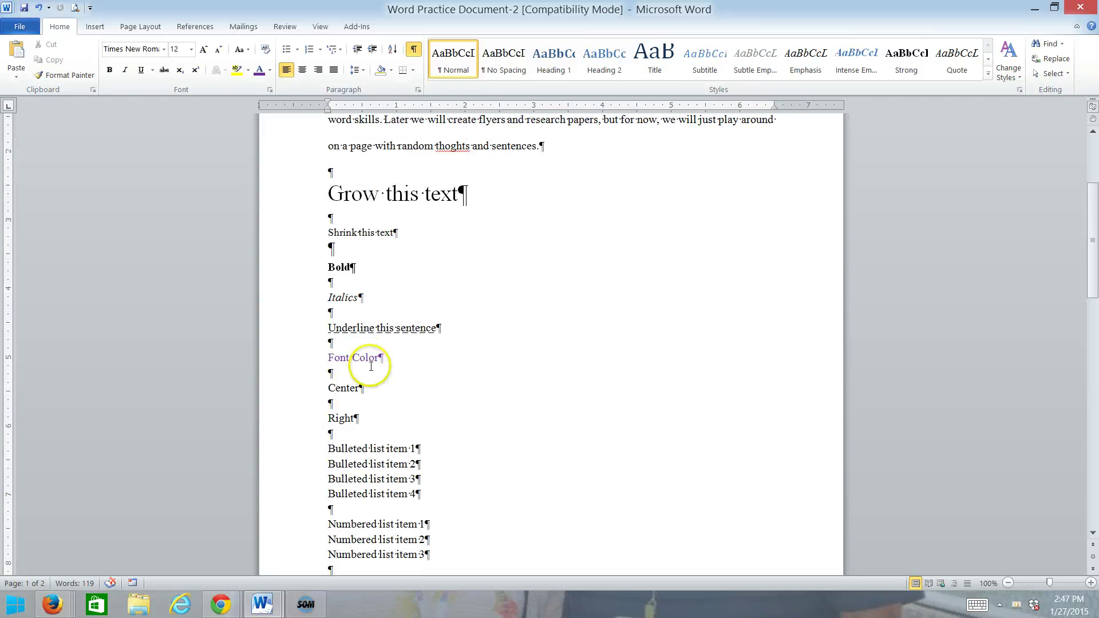
left_click(338, 388)
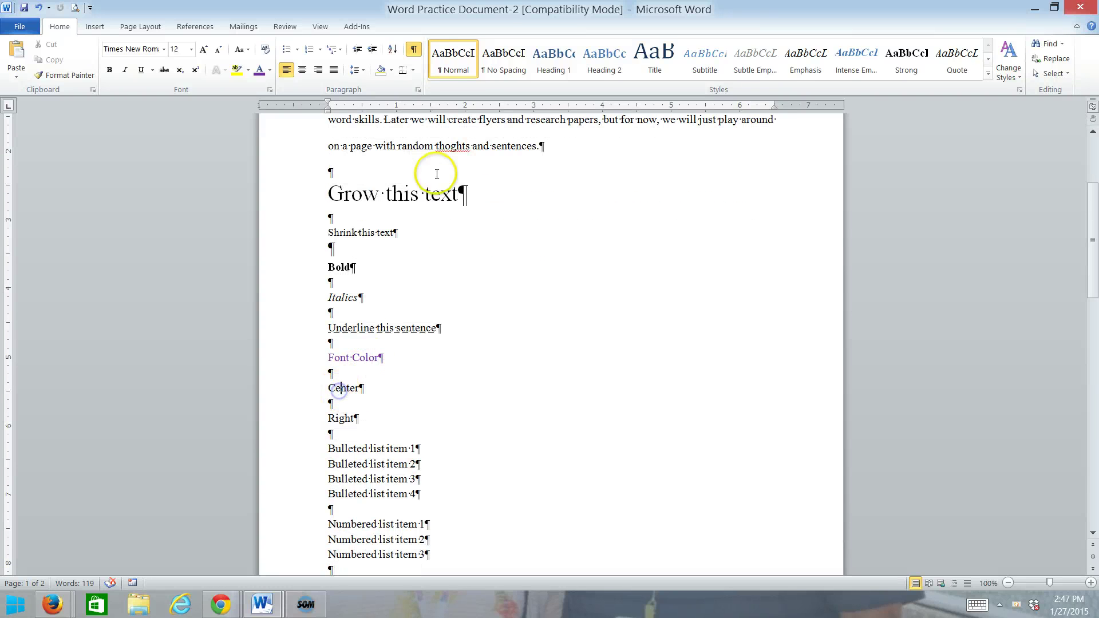
left_click(304, 70)
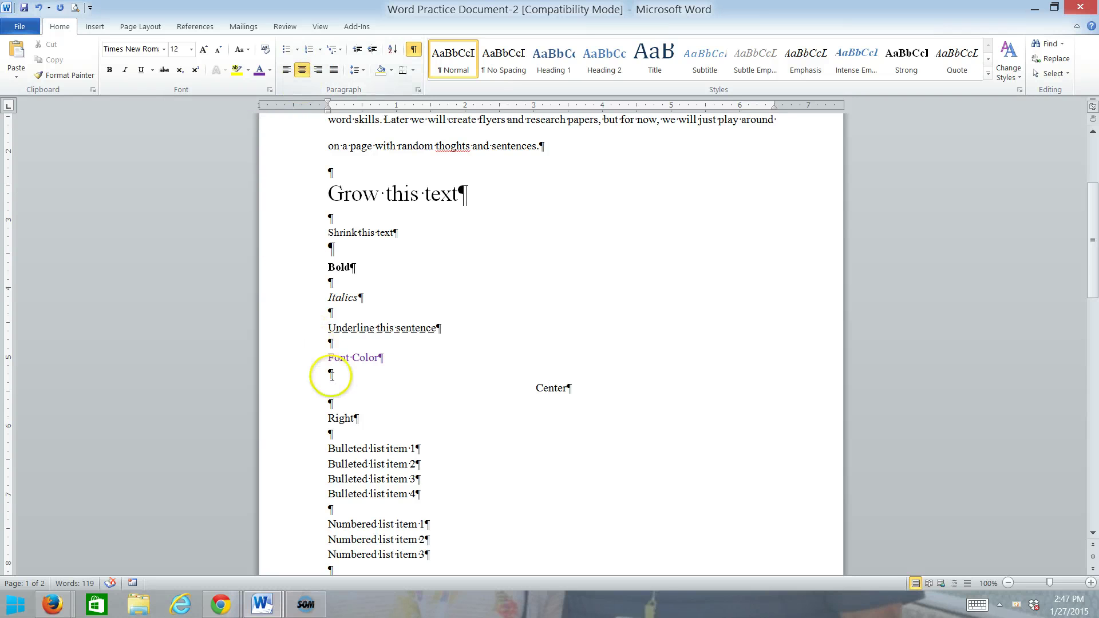
left_click(433, 239)
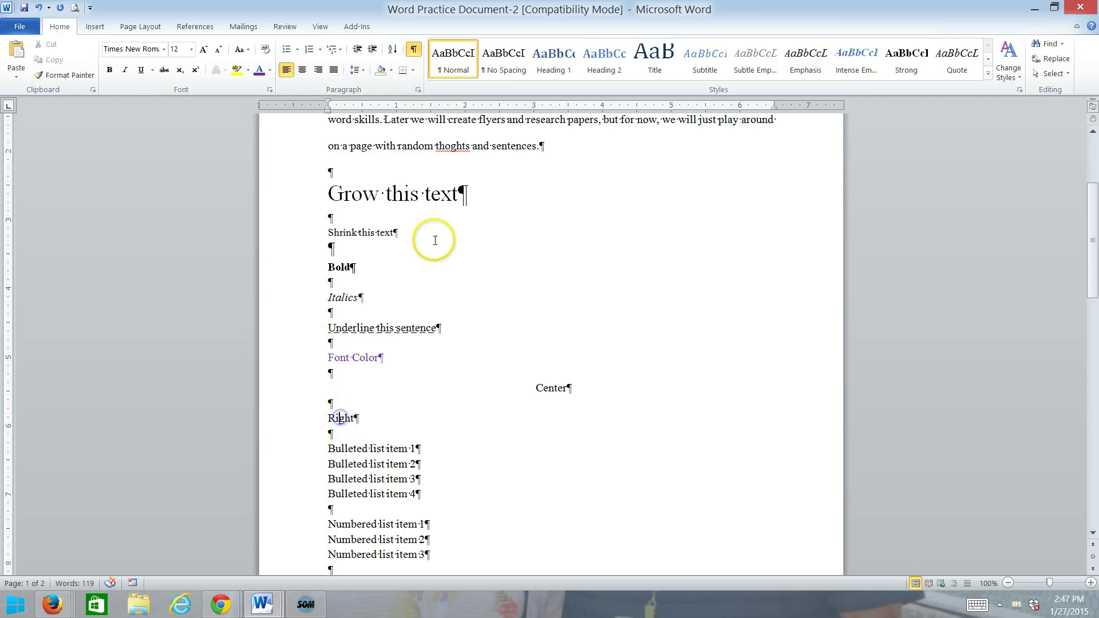
left_click(319, 71)
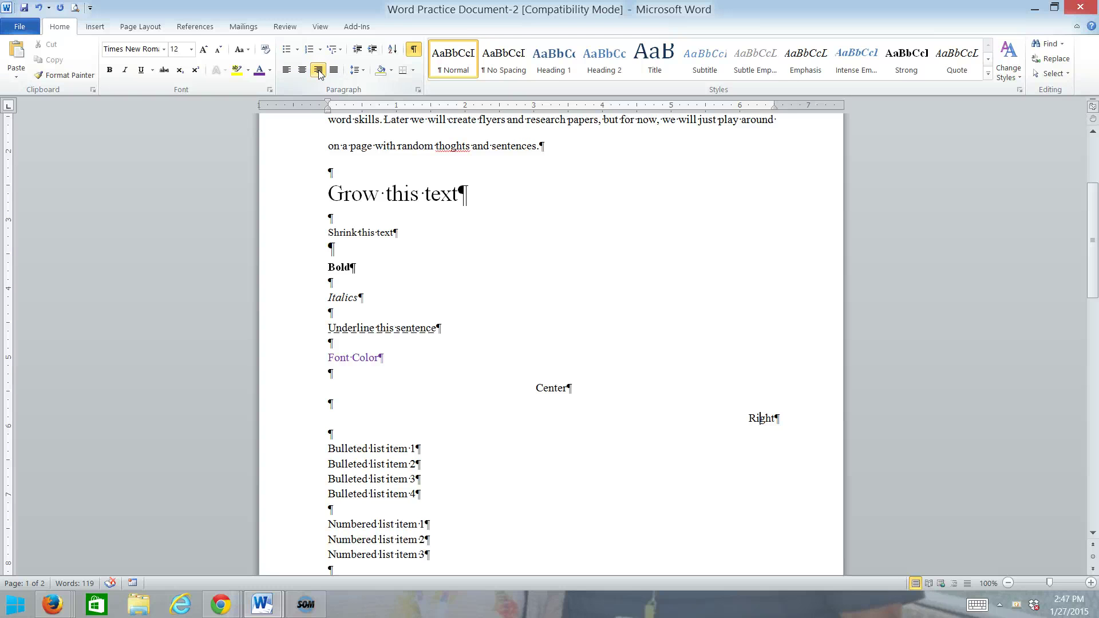
Bullet the four Bulleted list item lines with the default bullet style
scroll(14, 172, "down", 2)
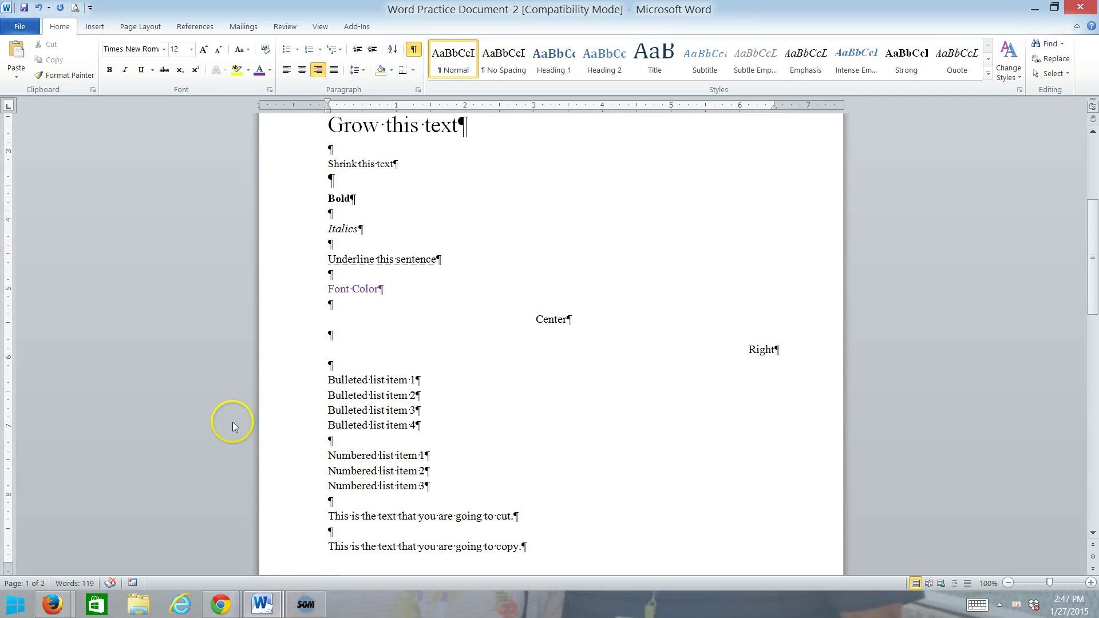
left_click_drag(297, 382, 314, 434)
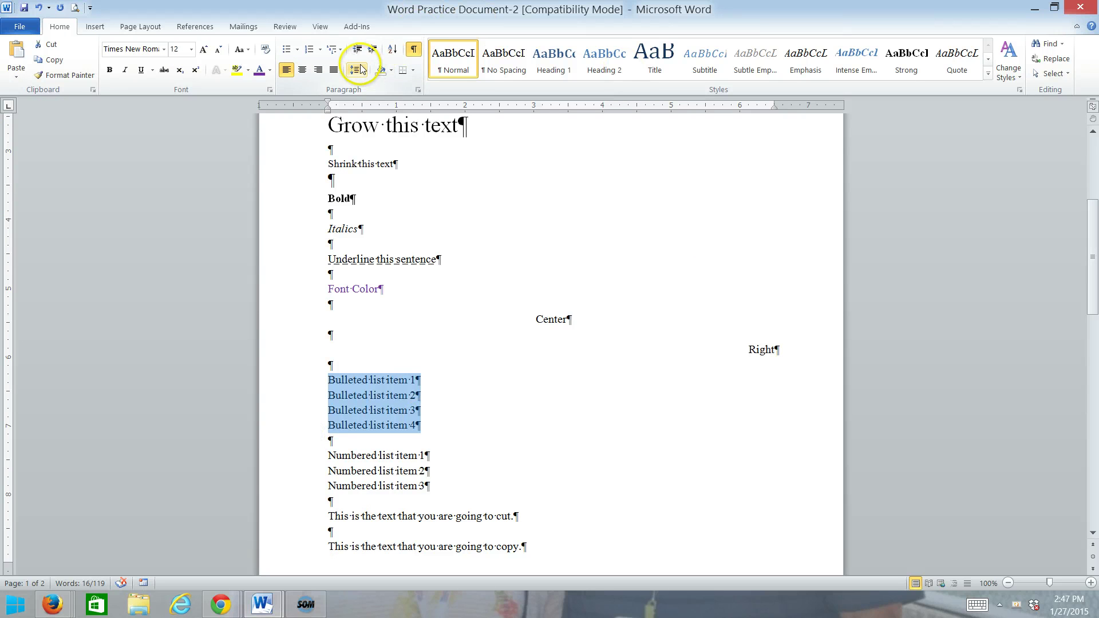
left_click(291, 51)
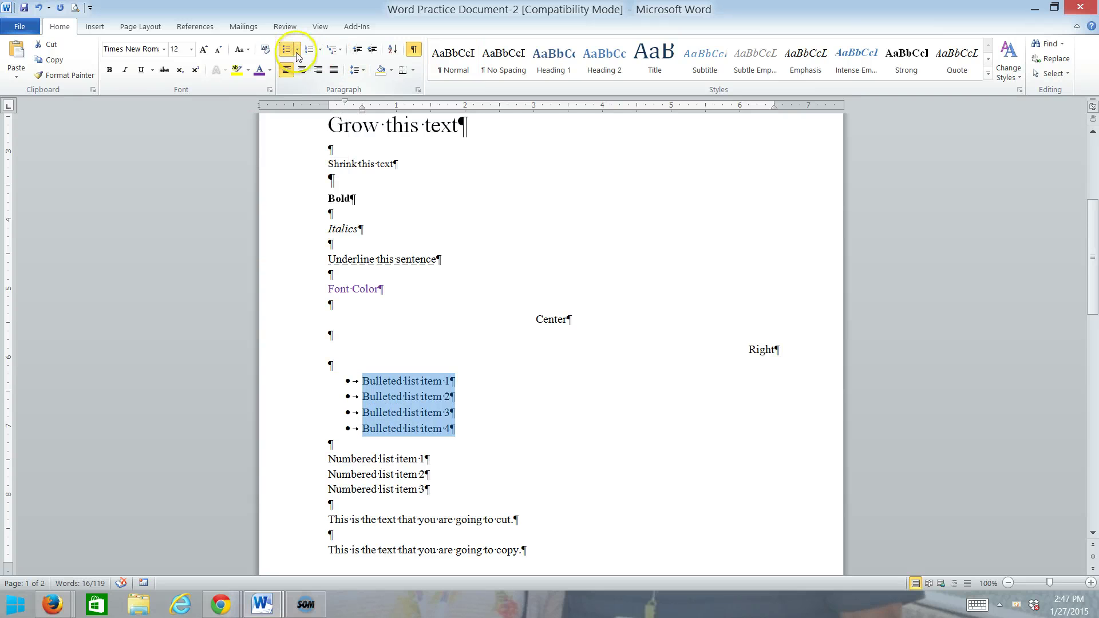
left_click(297, 51)
left_click(297, 51)
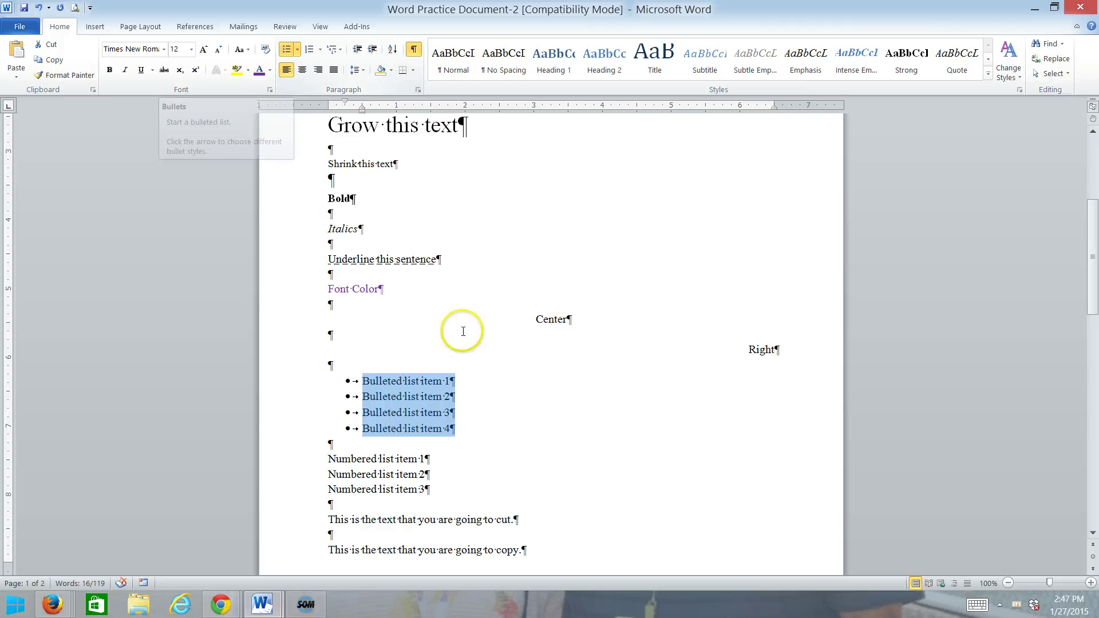
Number the three Numbered list item lines 1) 2) 3) and double-space them
left_click_drag(294, 458, 304, 490)
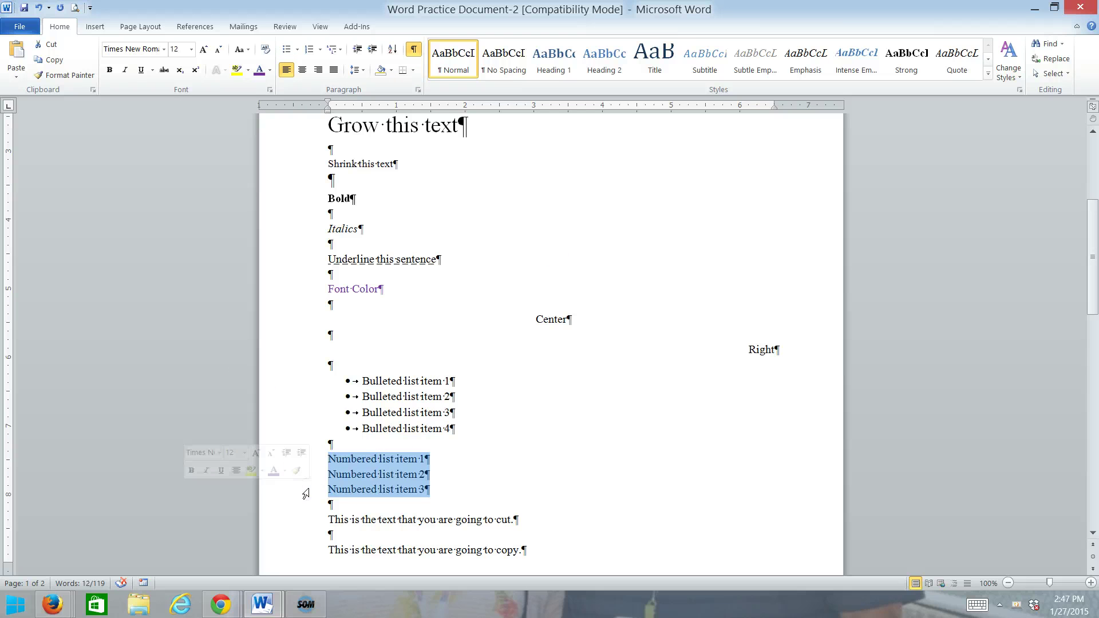
left_click(320, 53)
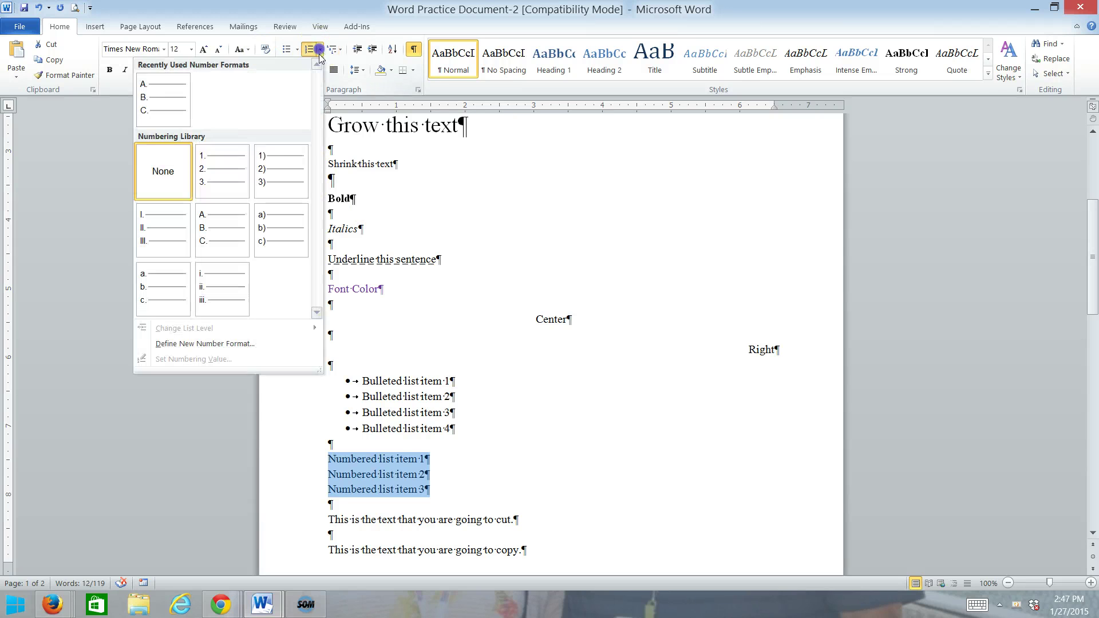
left_click(292, 171)
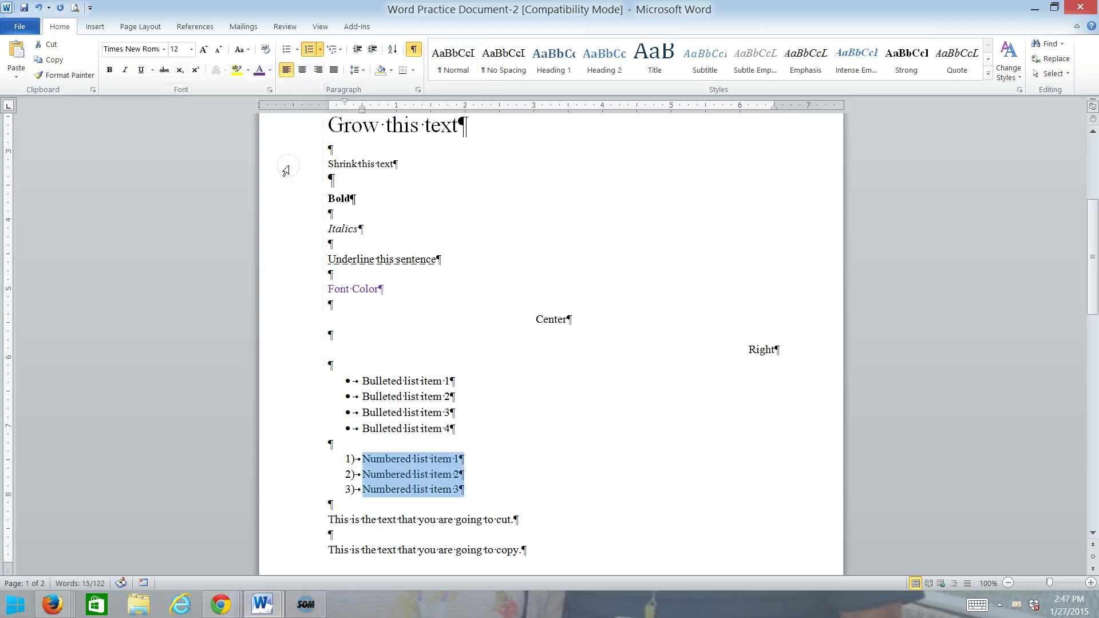
left_click(367, 71)
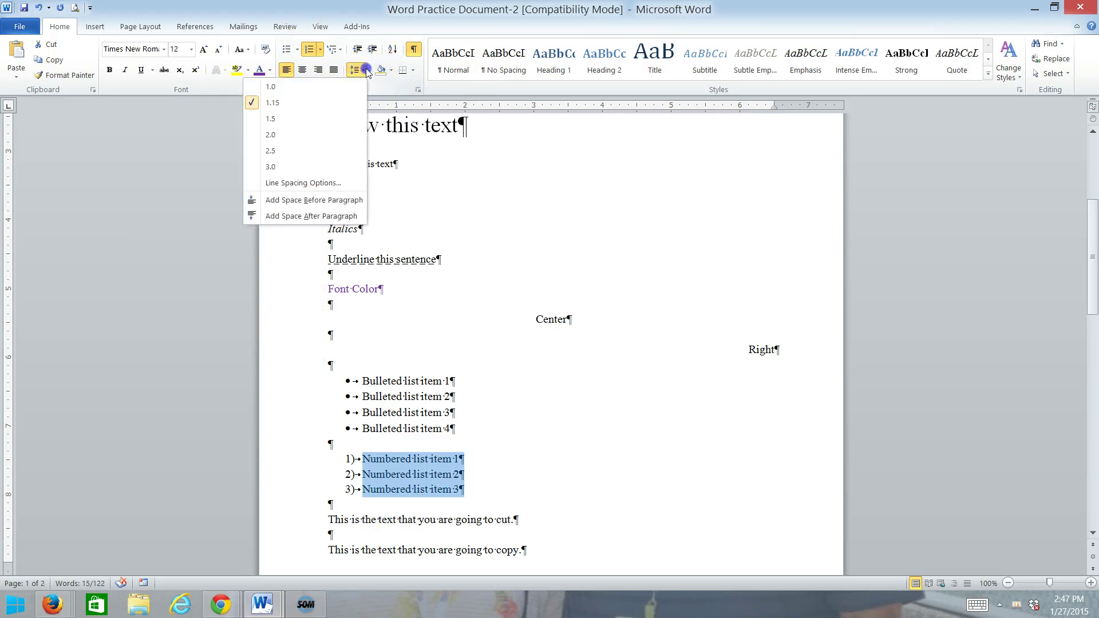
left_click(328, 137)
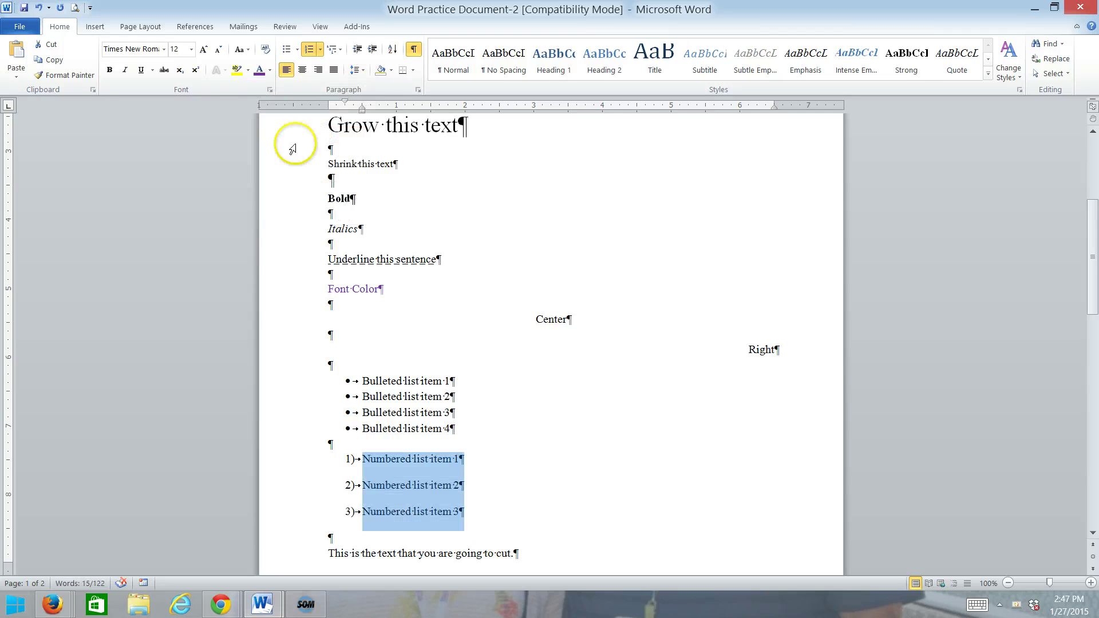
left_click(403, 381)
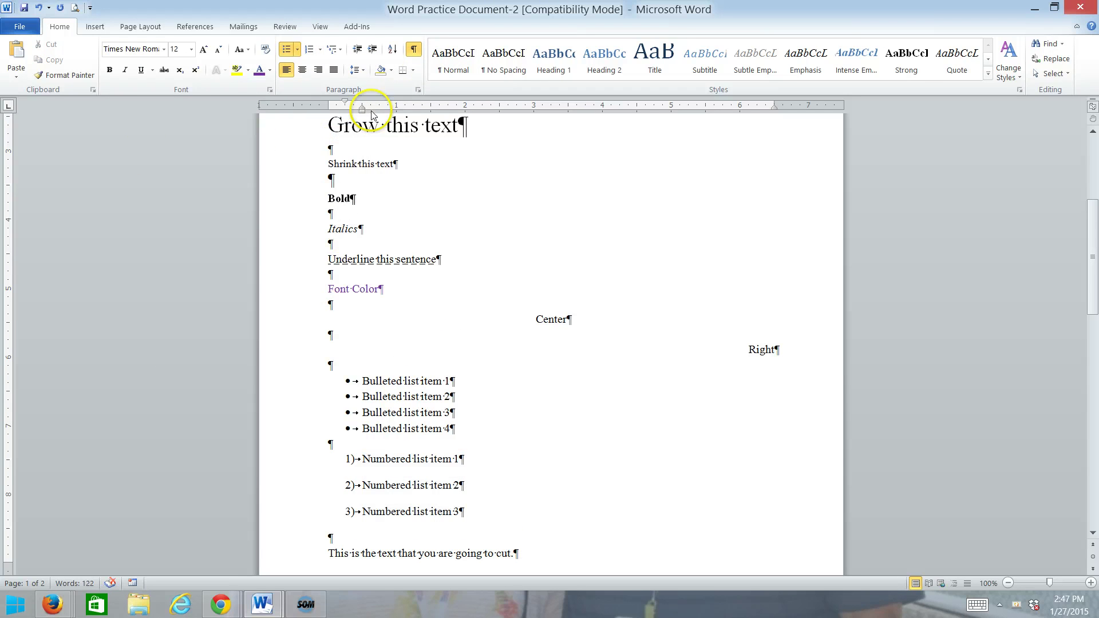
Give the bulleted list 50 pt spacing before, then toggle Show/Hide ¶ off and on
left_click(364, 70)
left_click(418, 90)
left_click(419, 90)
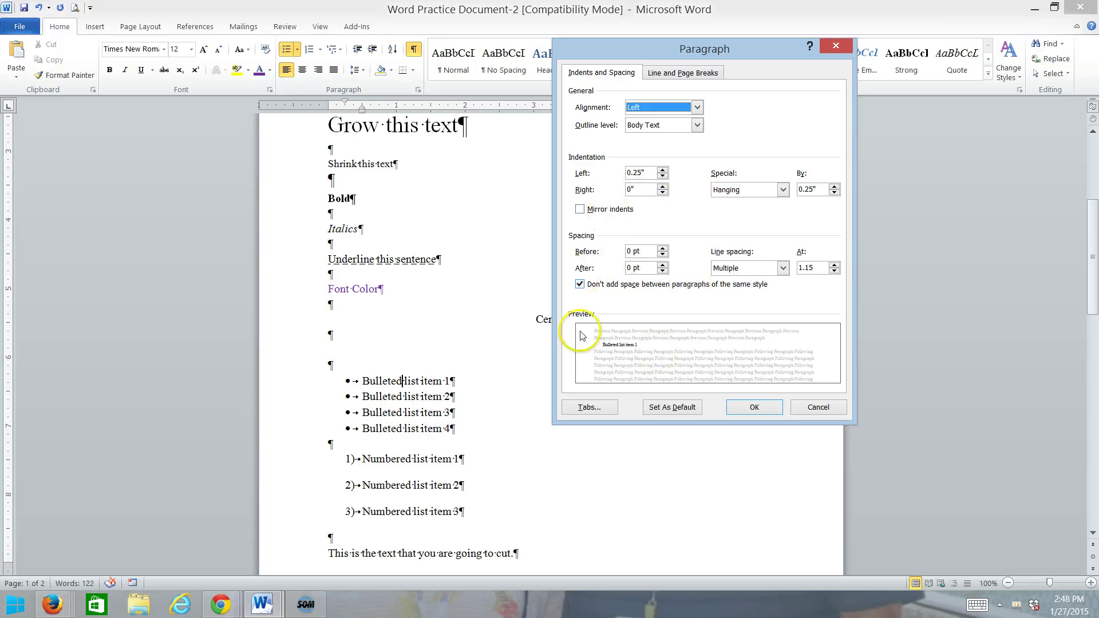
double_click(630, 250)
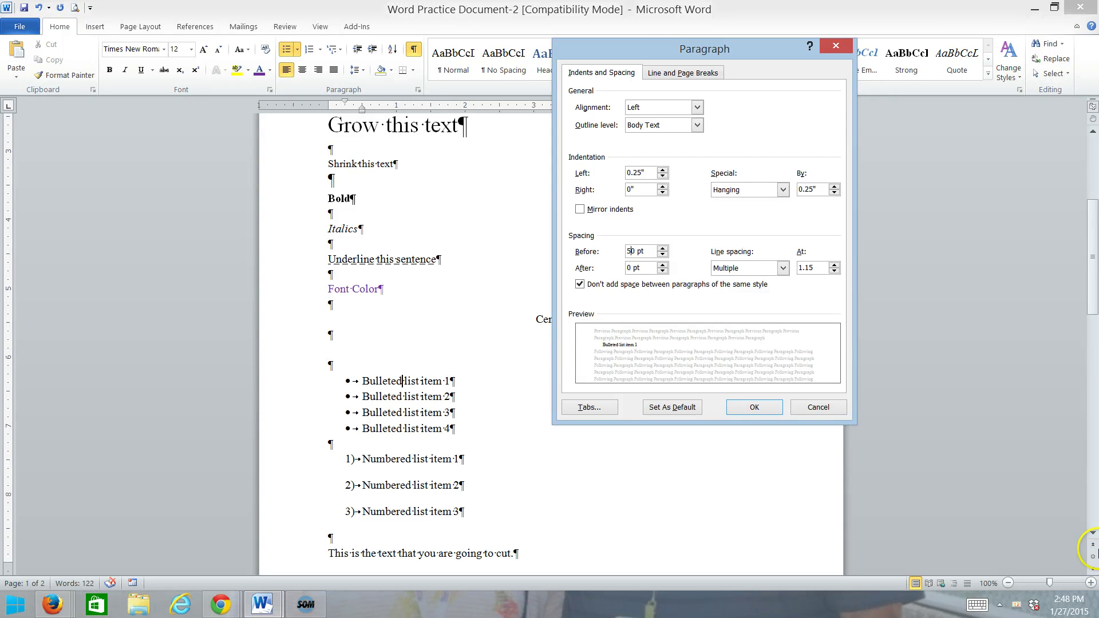
left_click(743, 413)
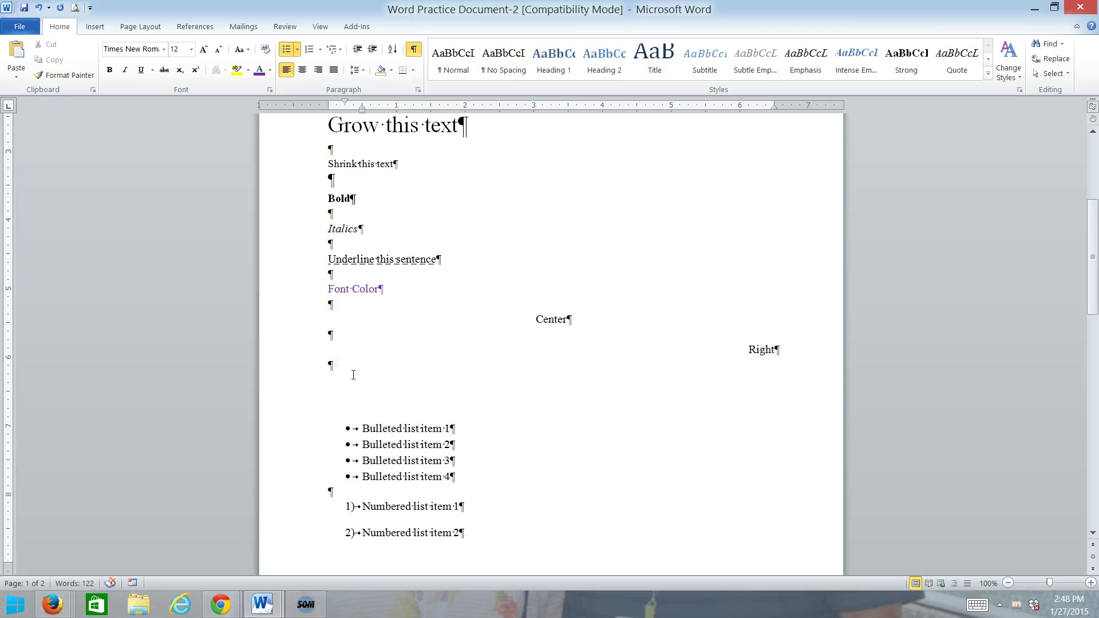
left_click(414, 50)
left_click(414, 50)
left_click(19, 75)
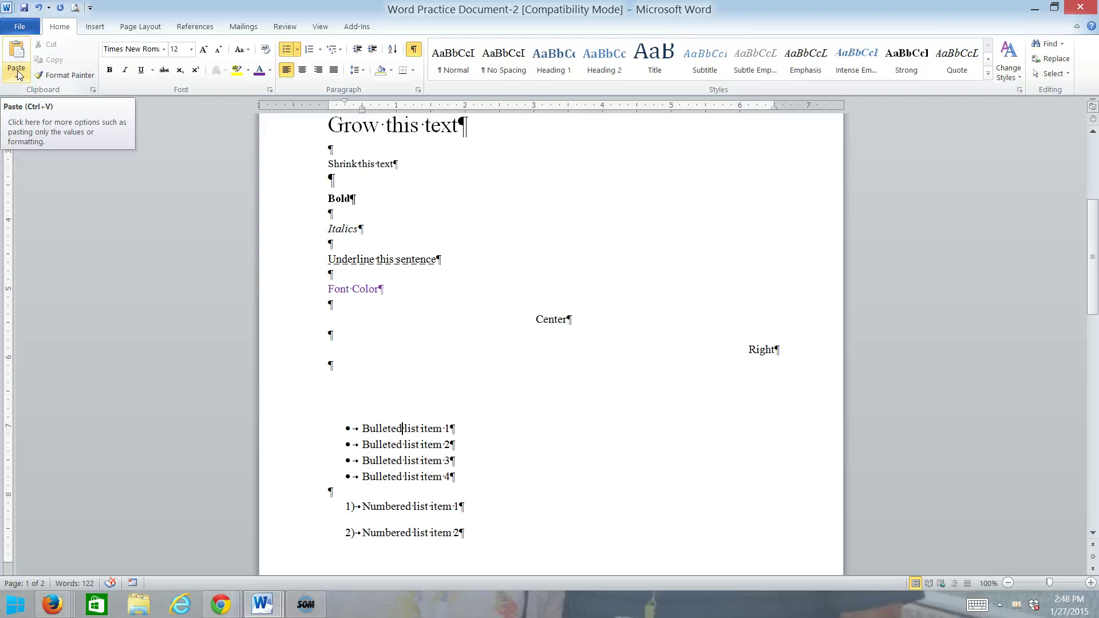
left_click(49, 63)
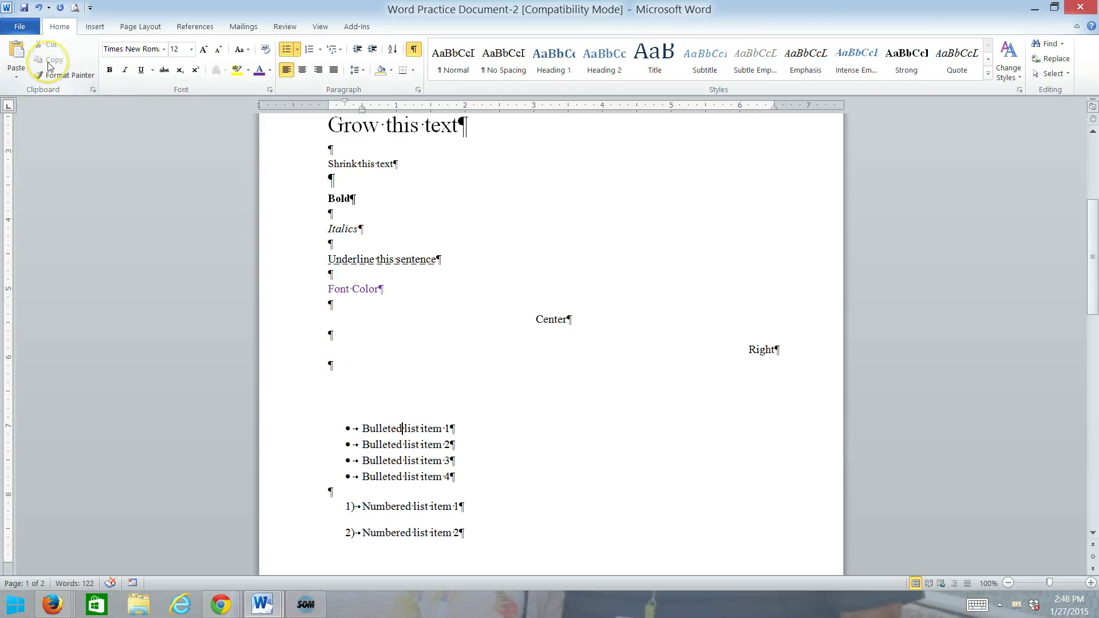
left_click(877, 286)
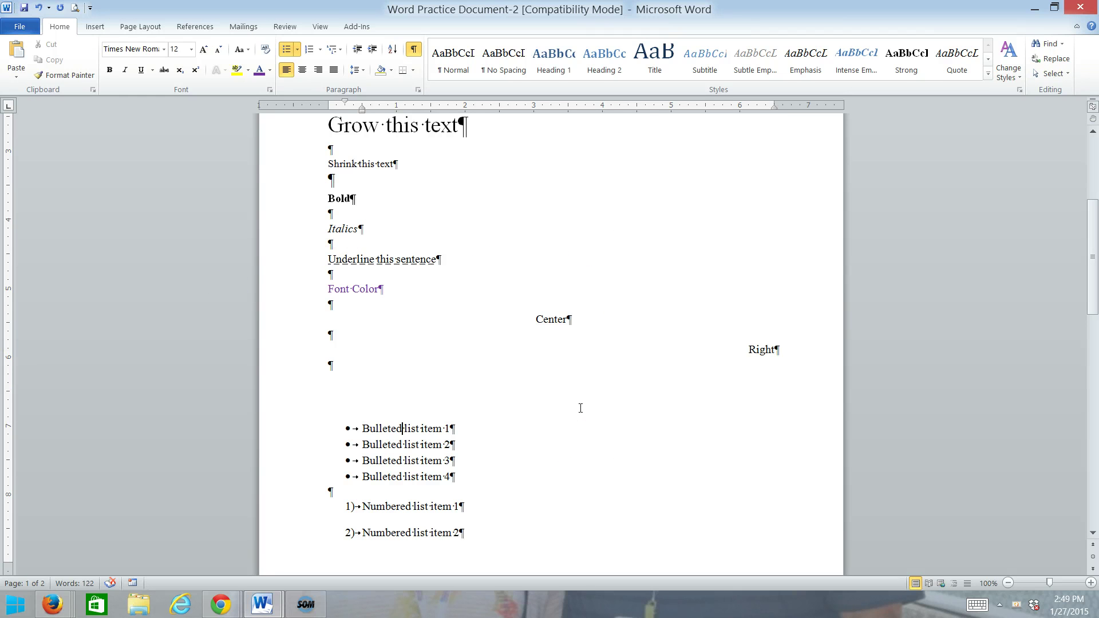
scroll(493, 435, "down", 18)
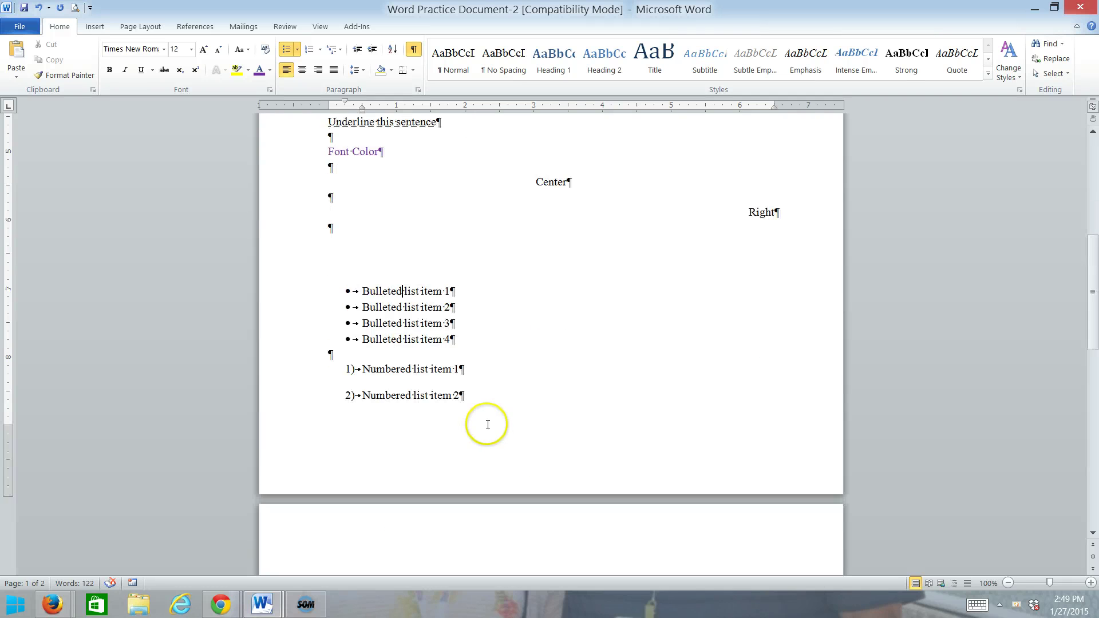
scroll(481, 442, "up", 1)
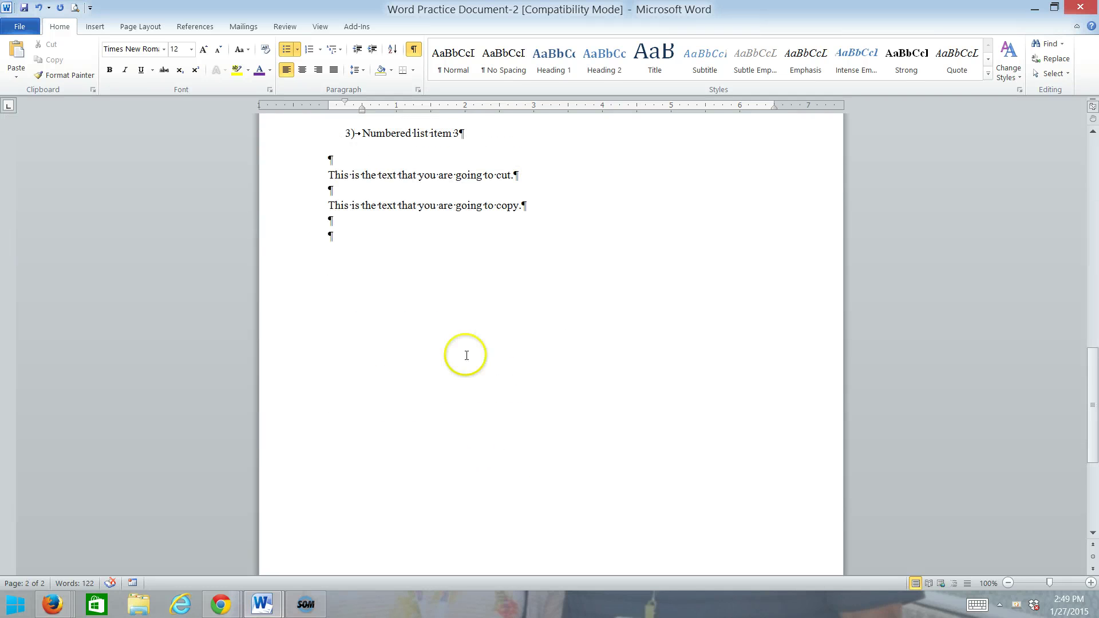
left_click(296, 174)
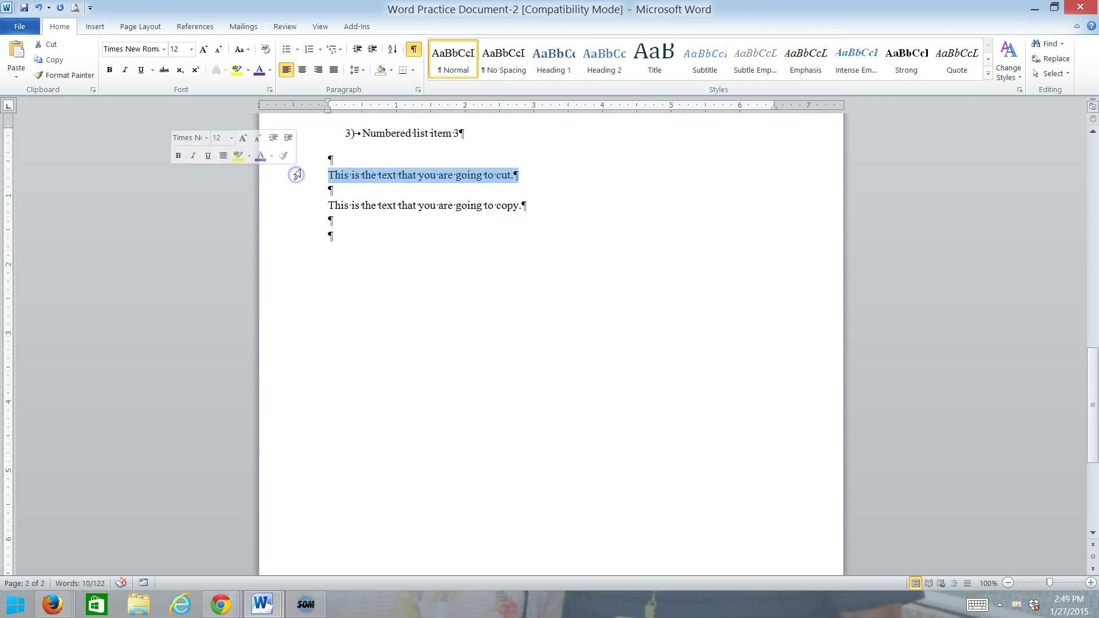
left_click(49, 45)
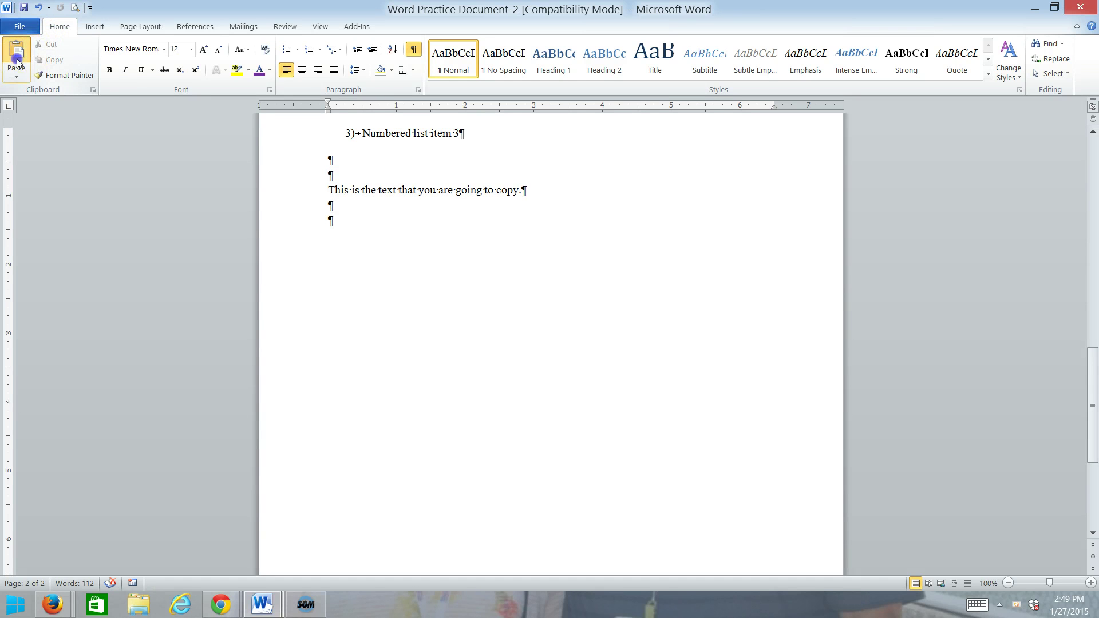
left_click(17, 57)
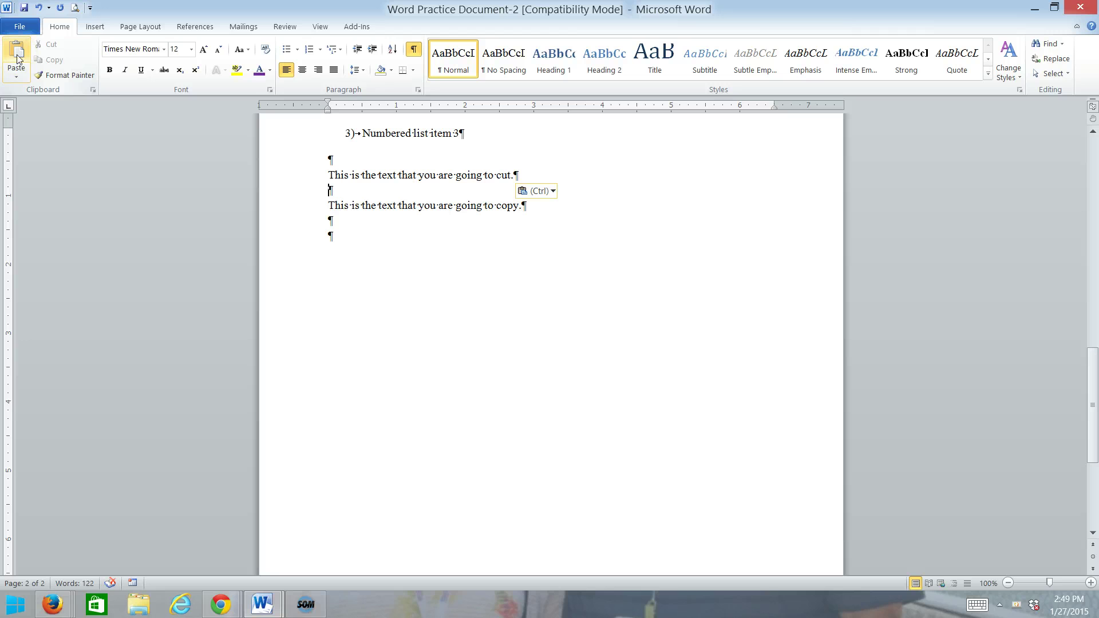
left_click(298, 208)
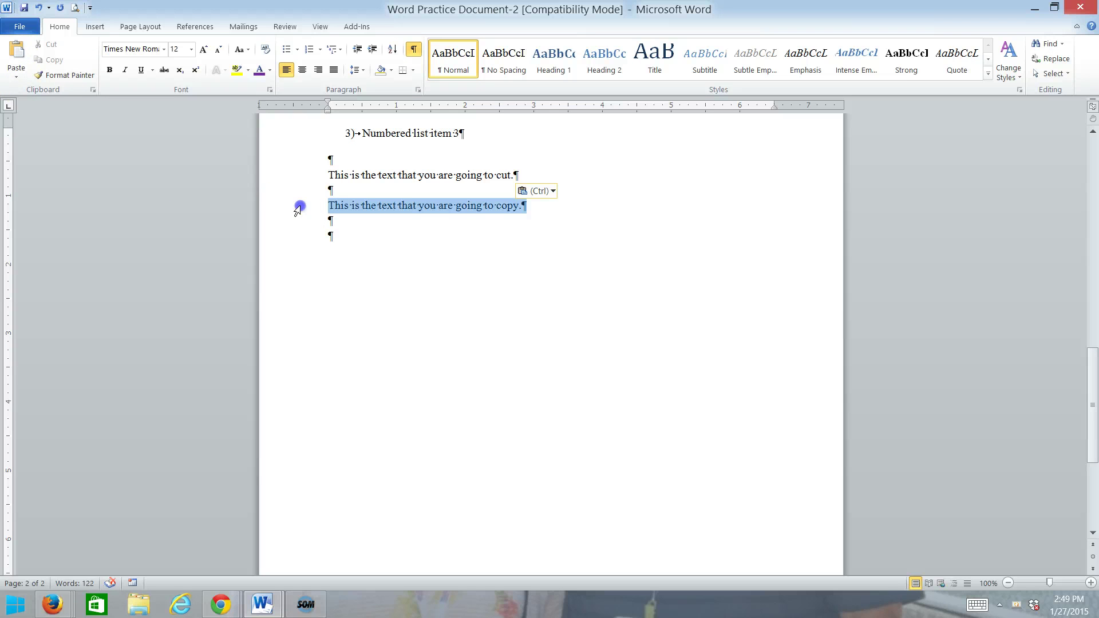
left_click(50, 59)
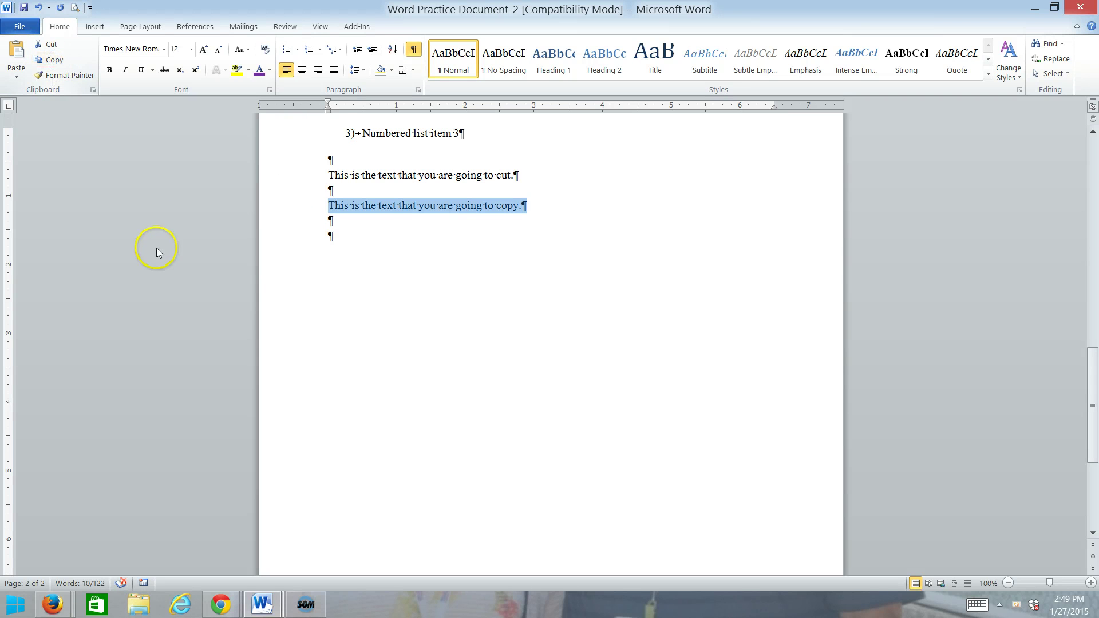
left_click(350, 235)
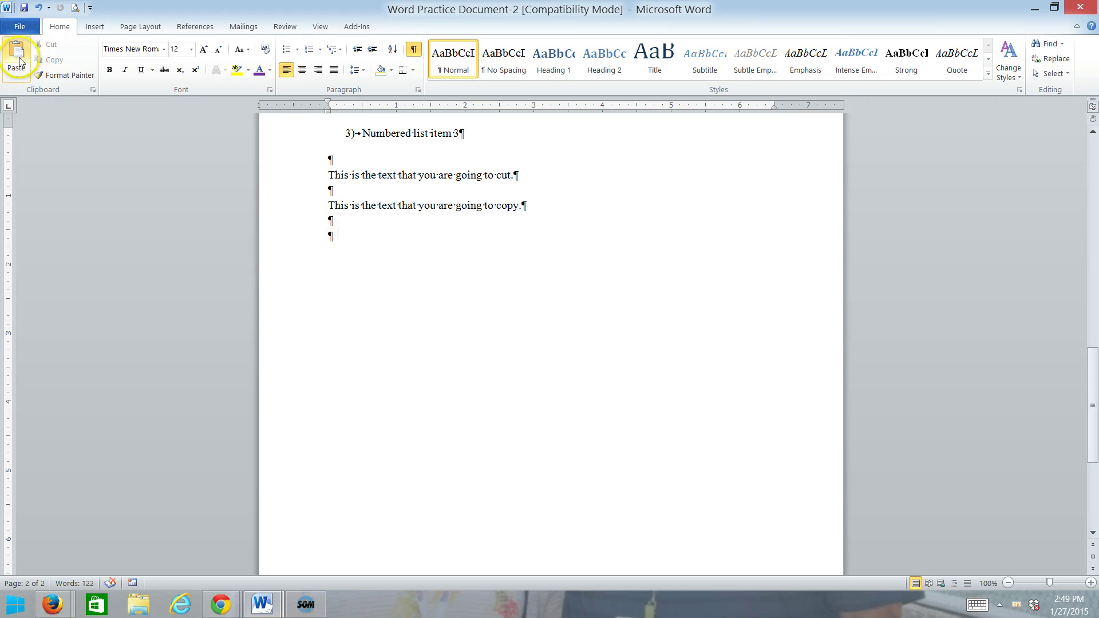
left_click(17, 58)
left_click(75, 11)
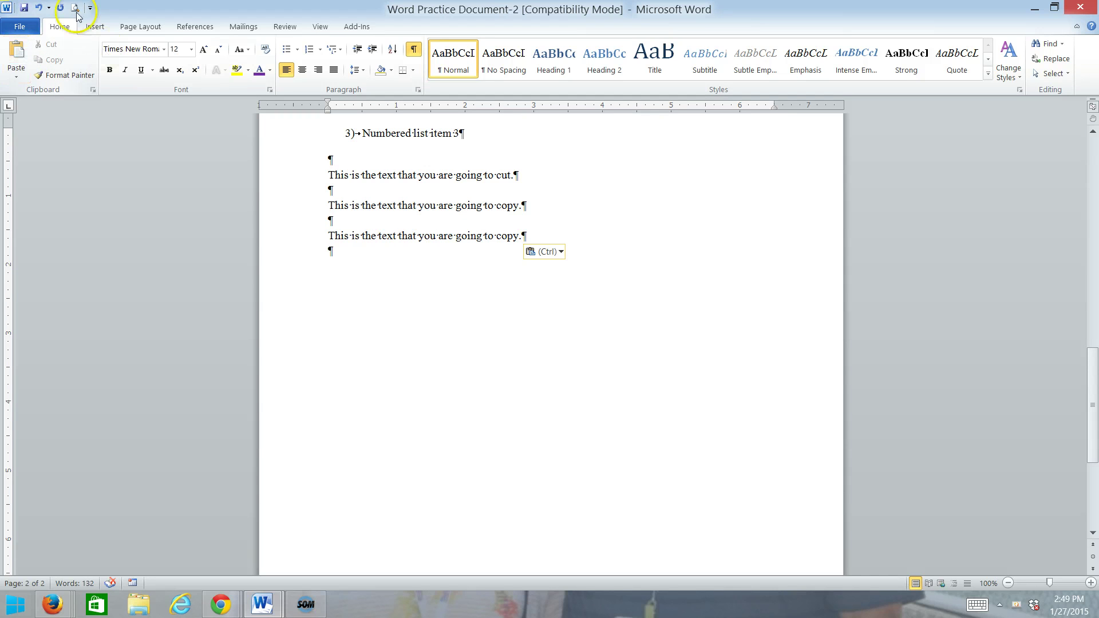
left_click(38, 8)
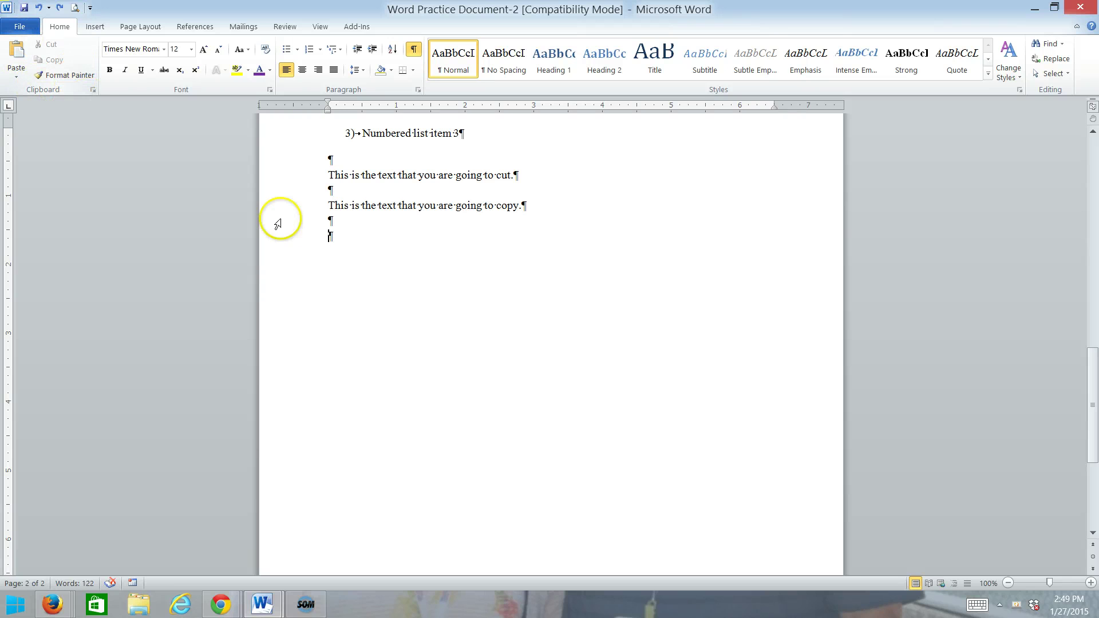
left_click(356, 326)
scroll(359, 327, "up", 10)
scroll(359, 327, "up", 10)
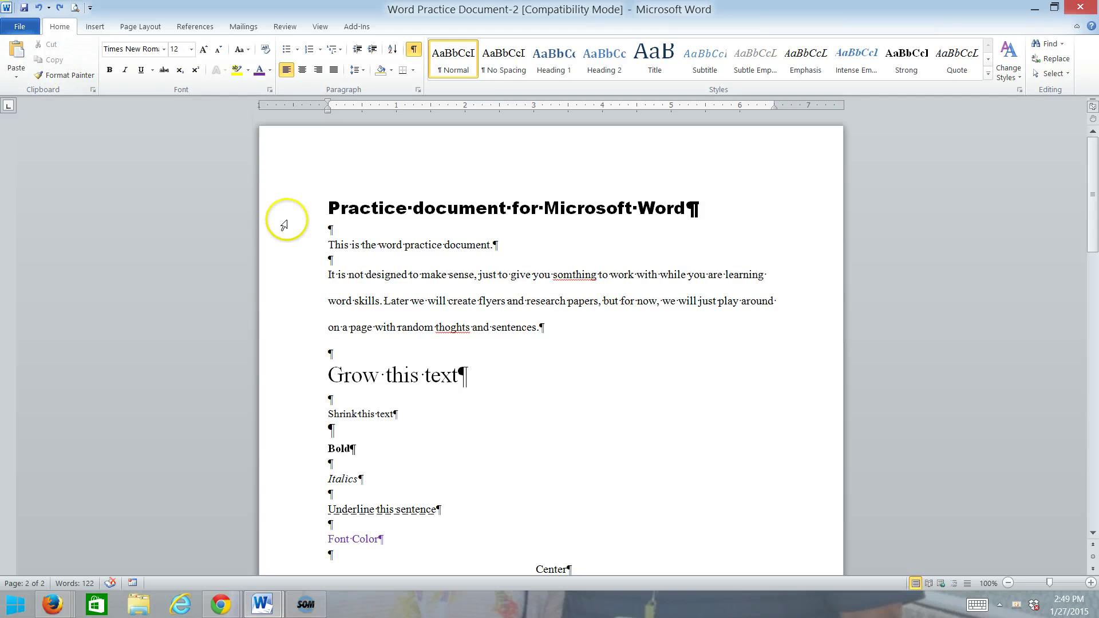
left_click(291, 208)
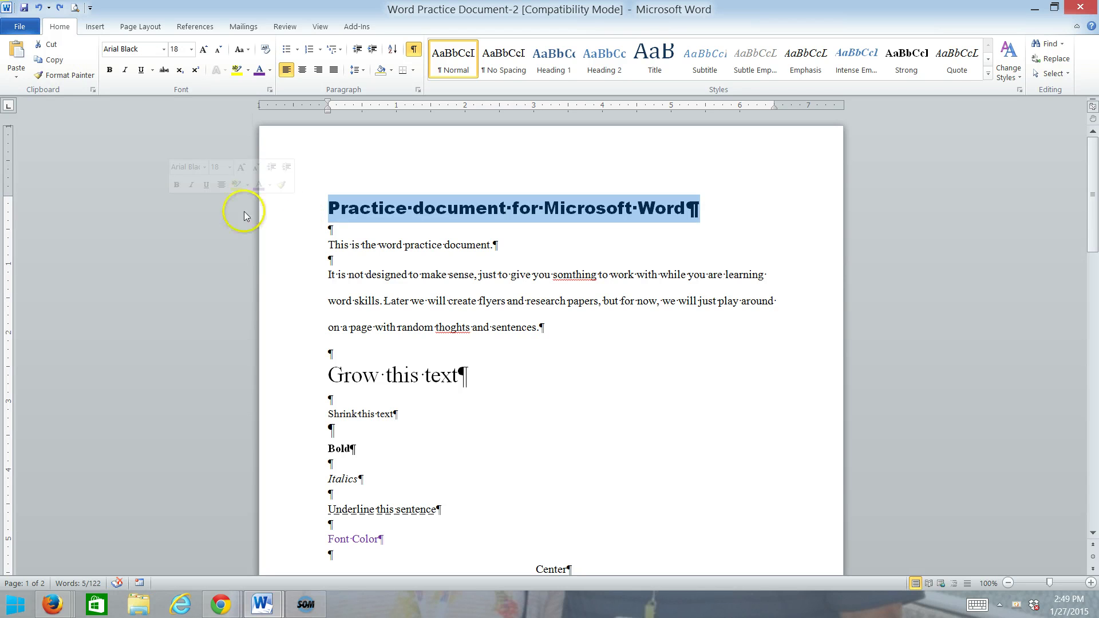
left_click(59, 75)
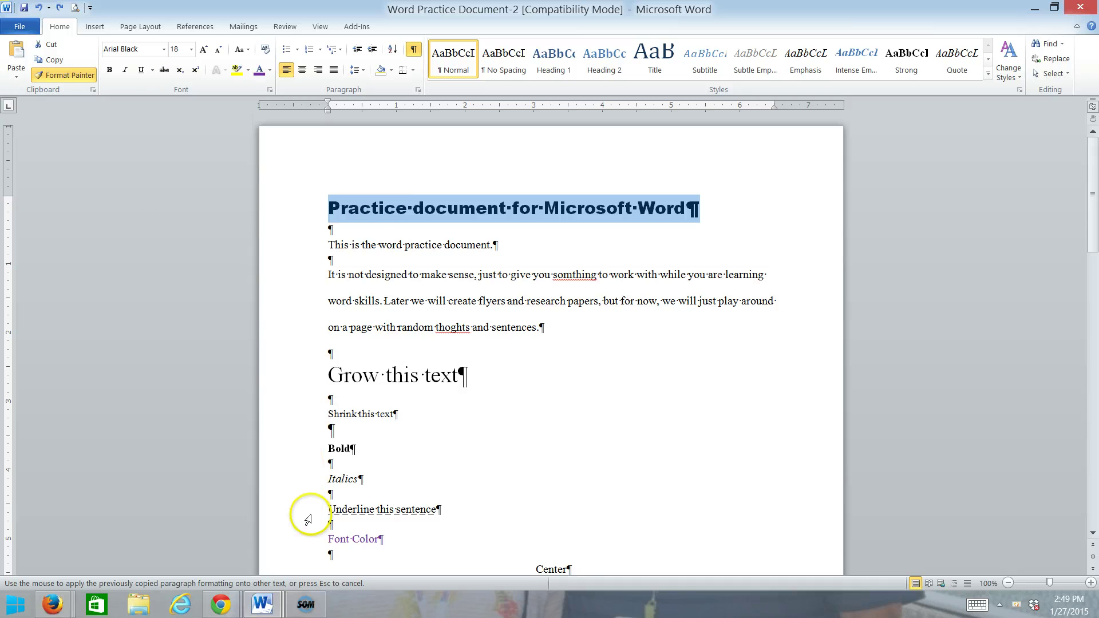
scroll(313, 437, "down", 3)
scroll(313, 436, "down", 13)
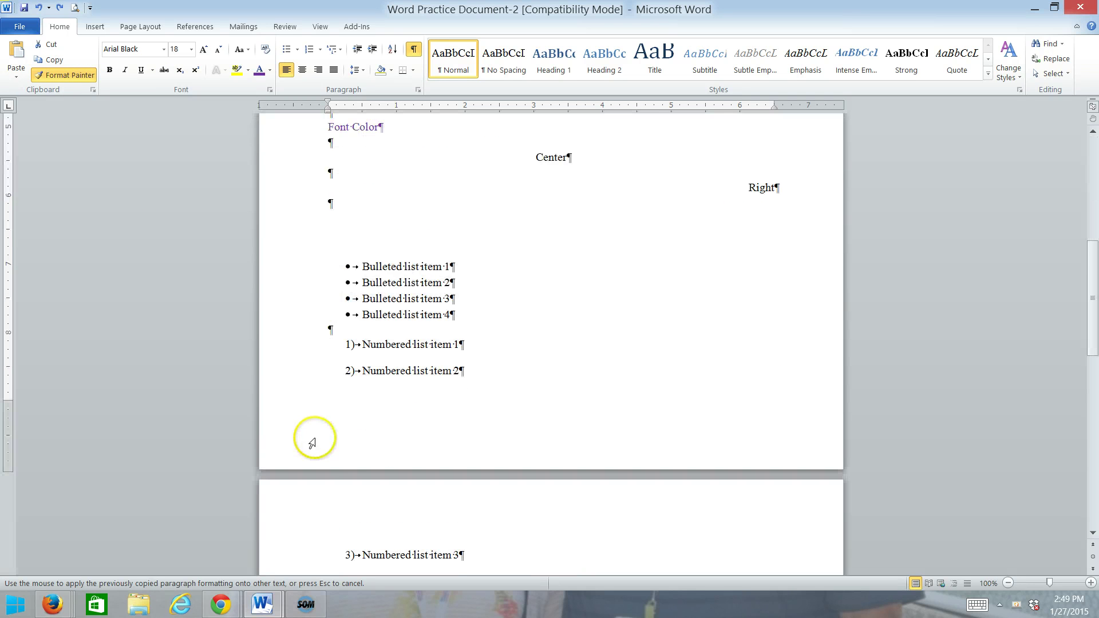
left_click(295, 462)
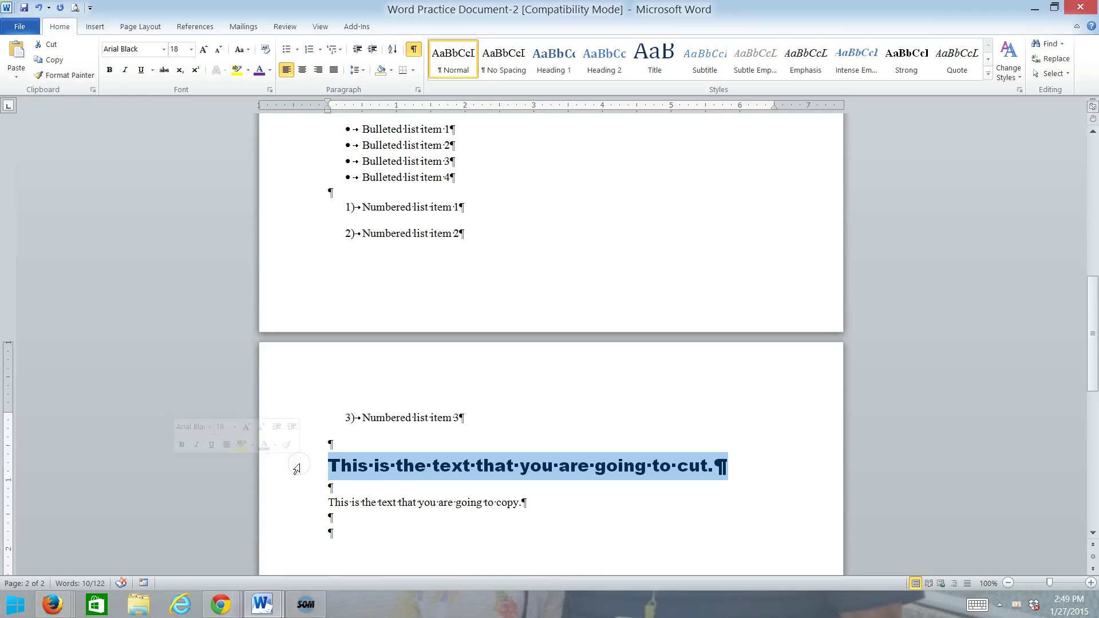
left_click(38, 8)
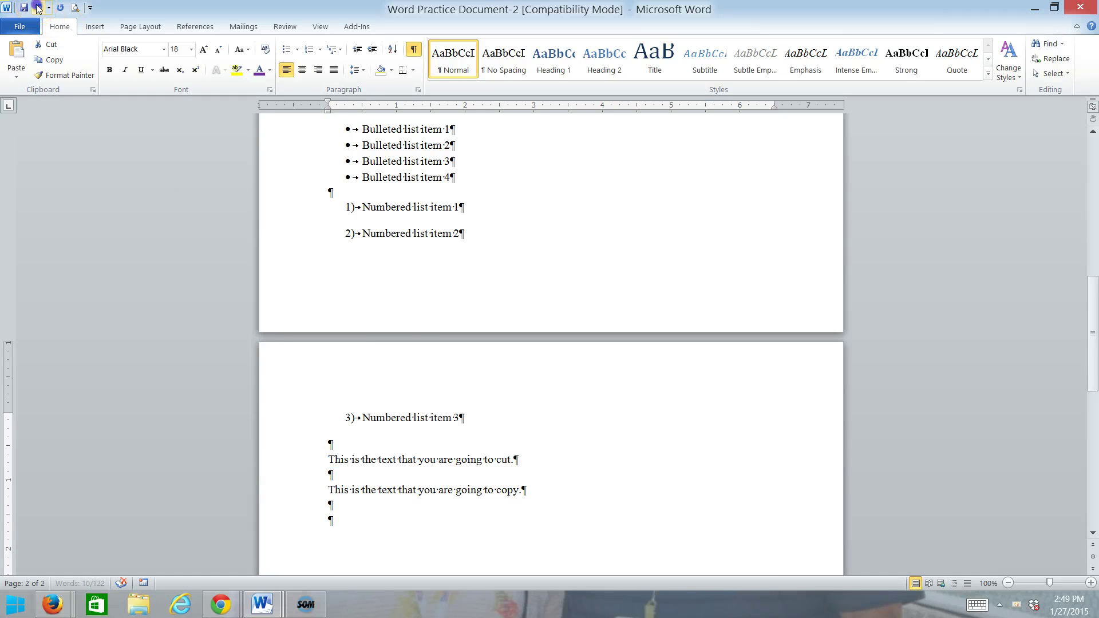
scroll(307, 273, "up", 15)
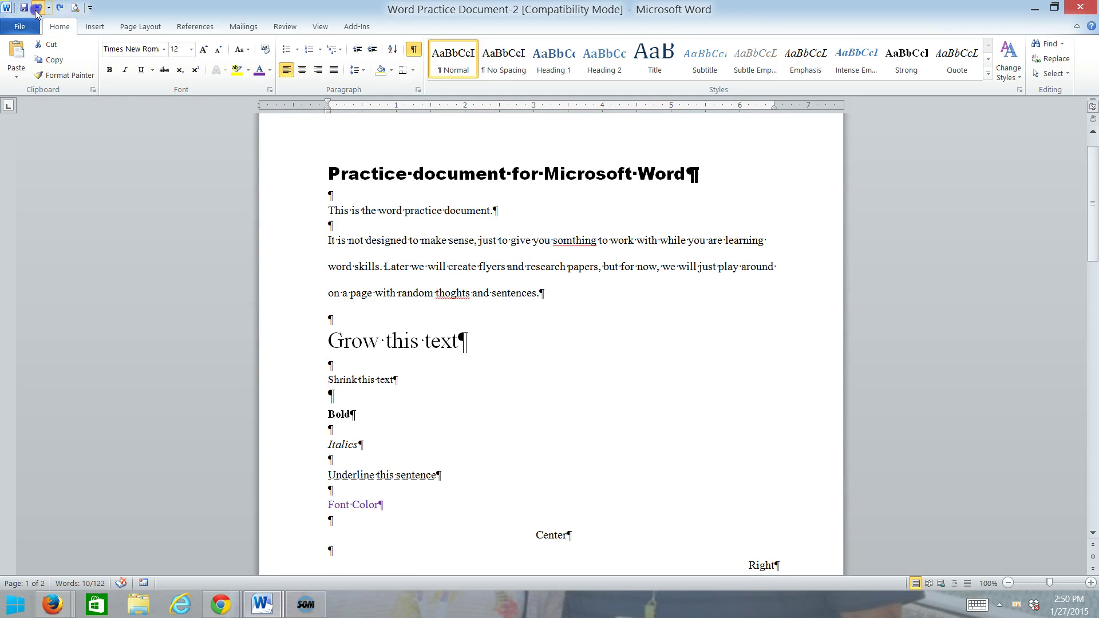
left_click(36, 8)
left_click(37, 8)
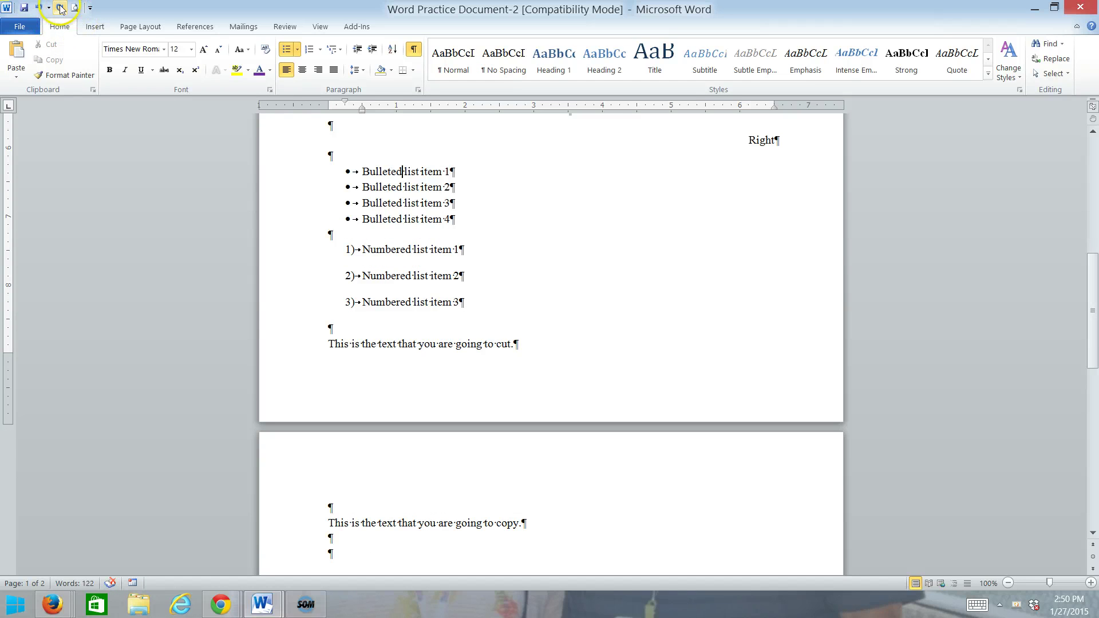
left_click(59, 8)
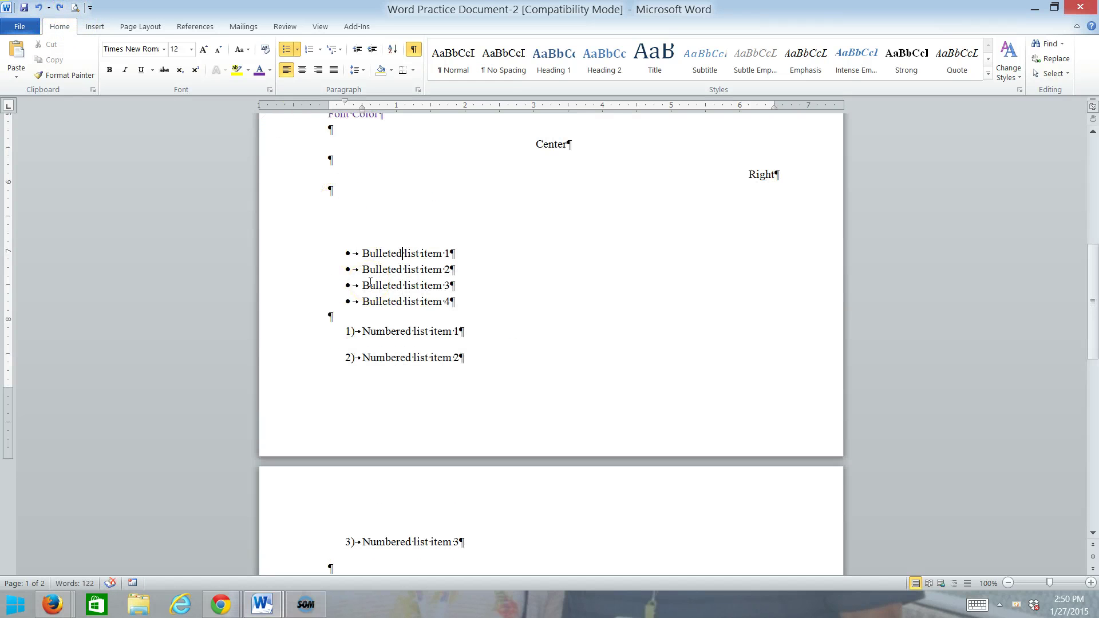
scroll(371, 281, "down", 1)
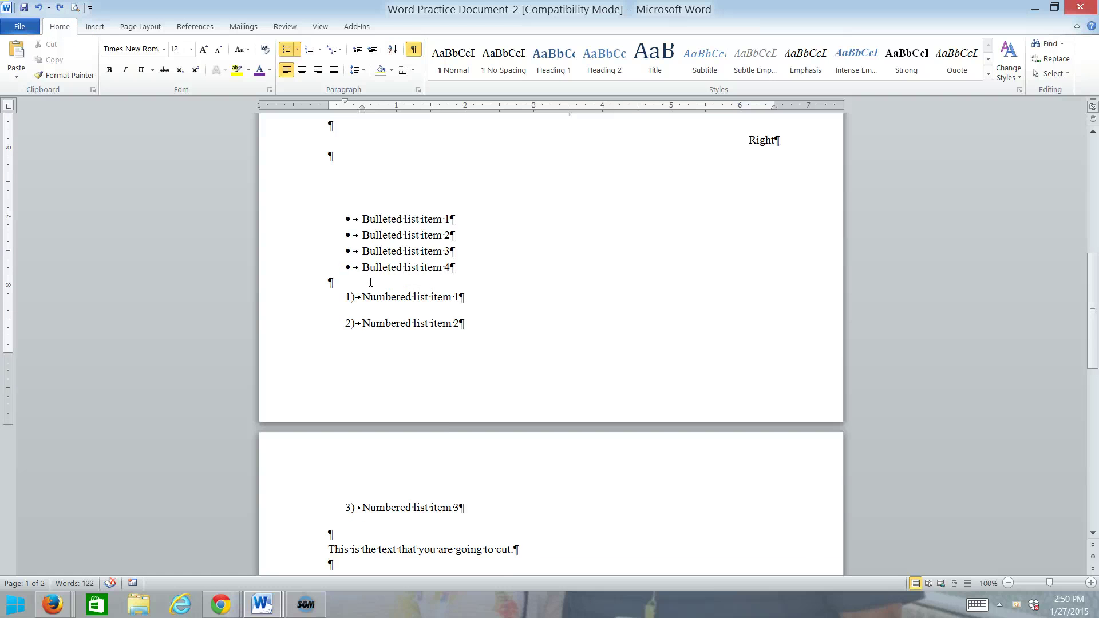
scroll(370, 282, "up", 5)
scroll(370, 282, "up", 5)
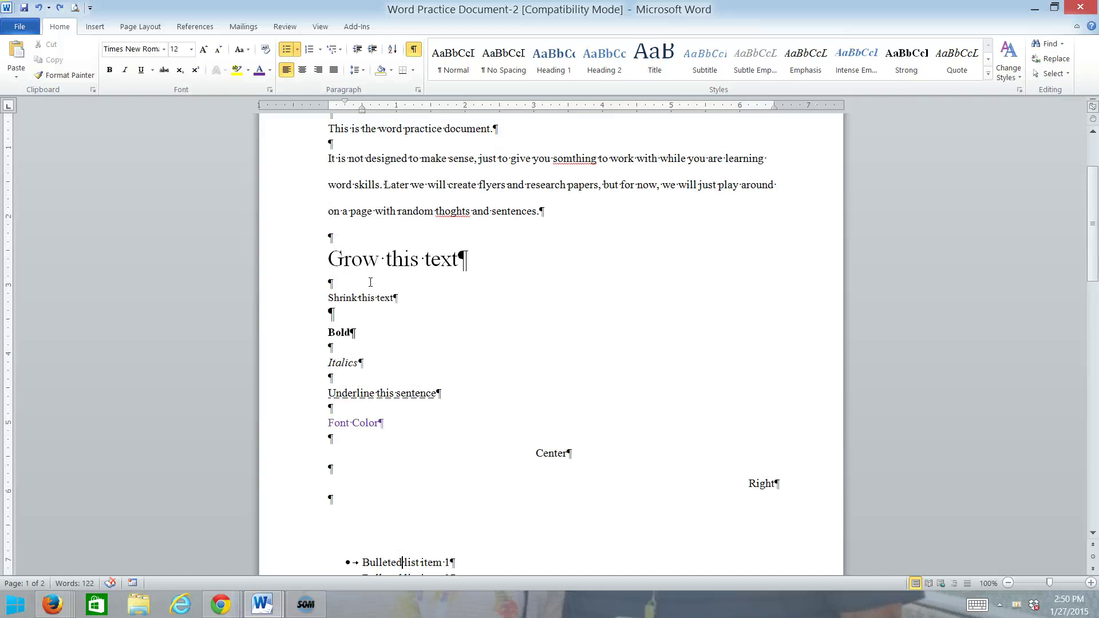
scroll(370, 281, "down", 15)
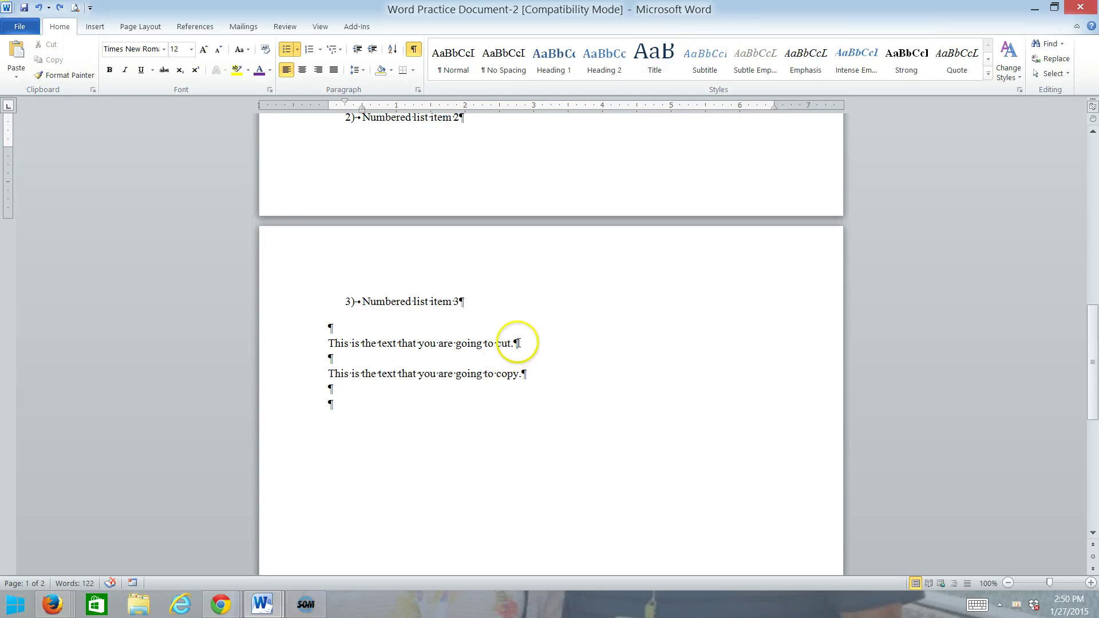
Cut 'This is the text that you are going to cut.' and paste it below Right
left_click(299, 343)
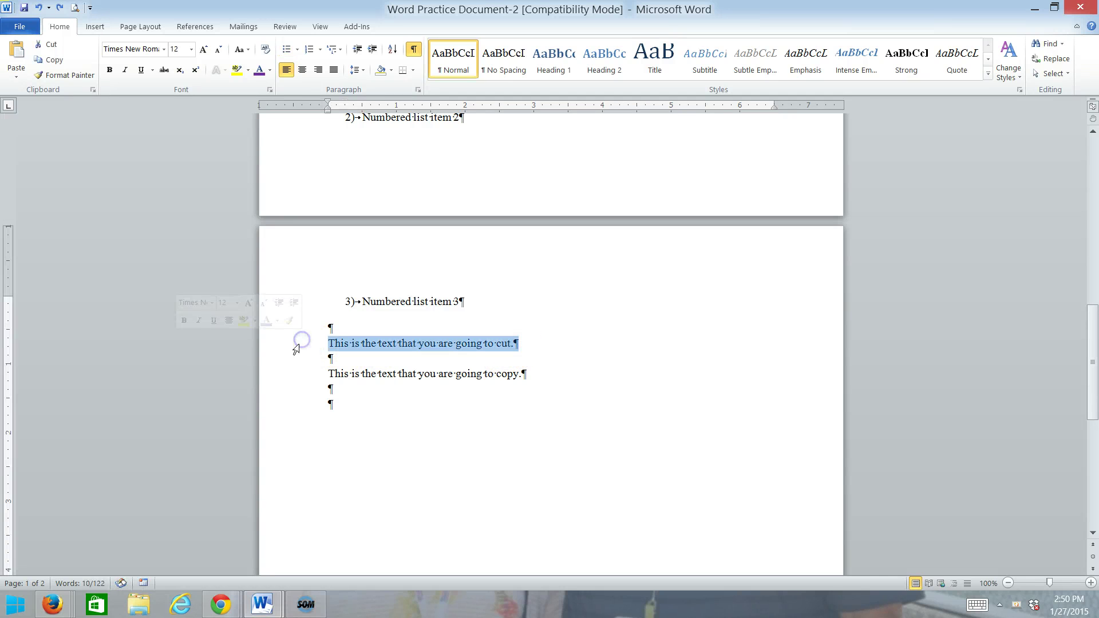
left_click(44, 44)
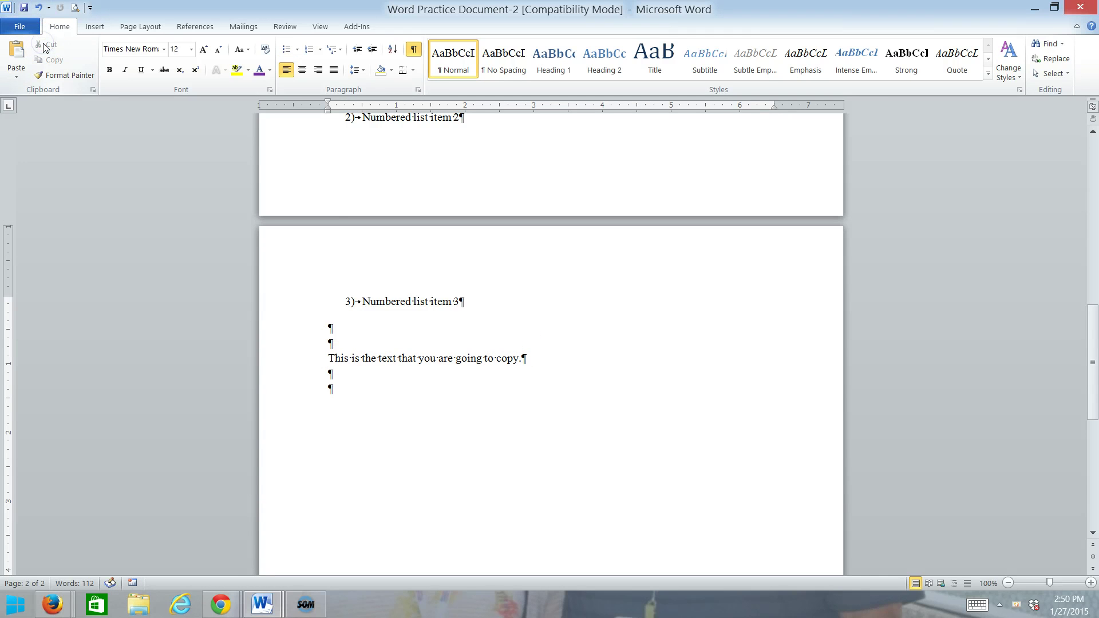
scroll(351, 240, "up", 8)
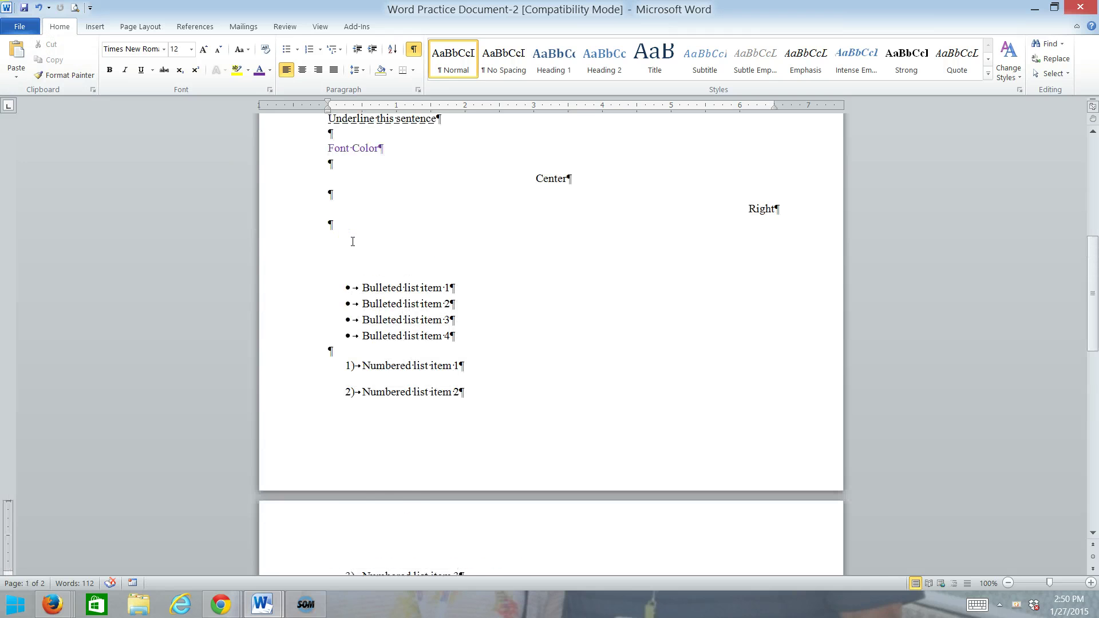
scroll(353, 242, "up", 5)
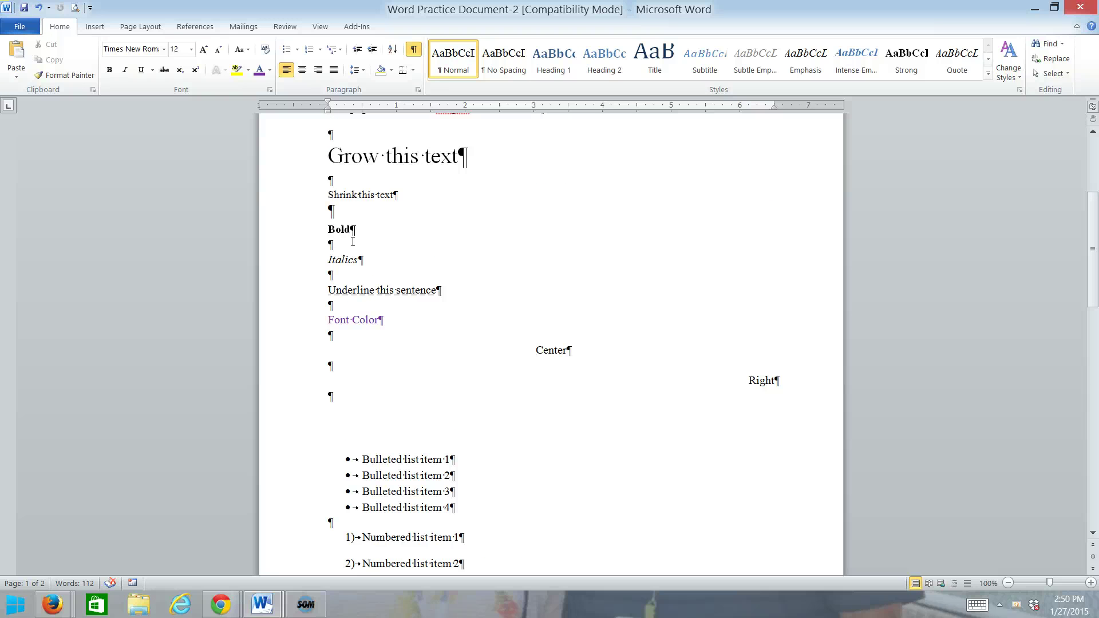
scroll(353, 242, "down", 3)
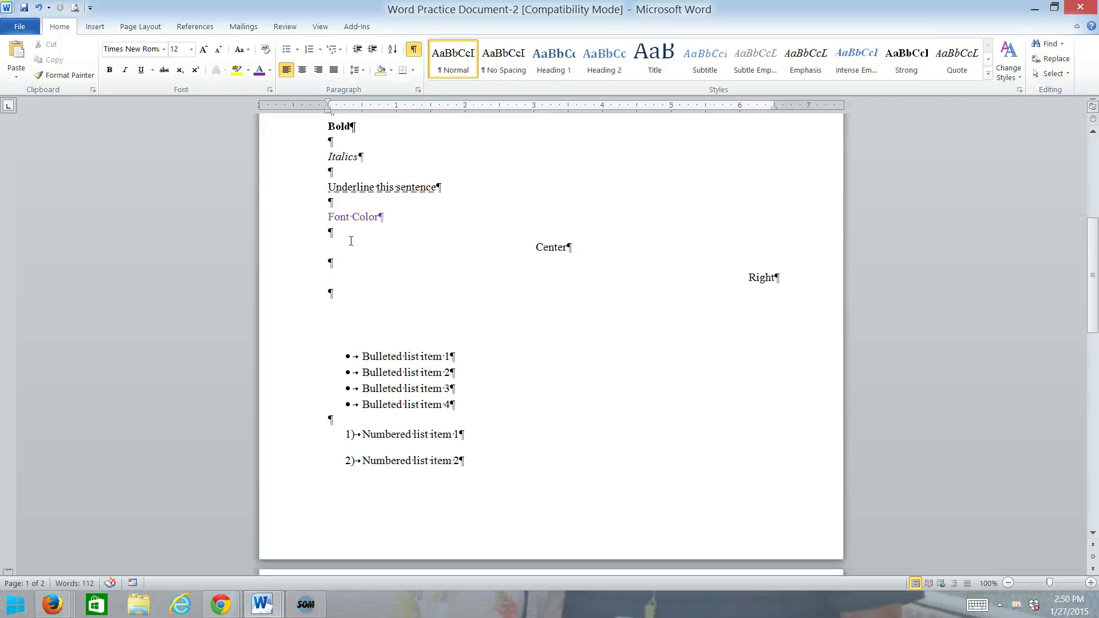
left_click(362, 288)
left_click(24, 51)
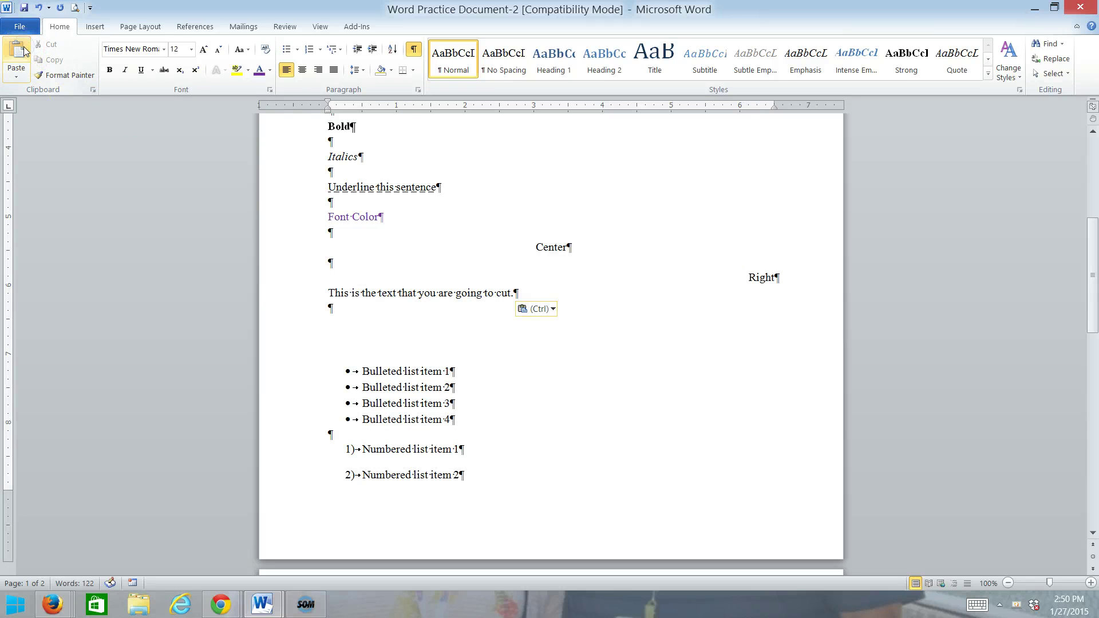
scroll(326, 307, "down", 11)
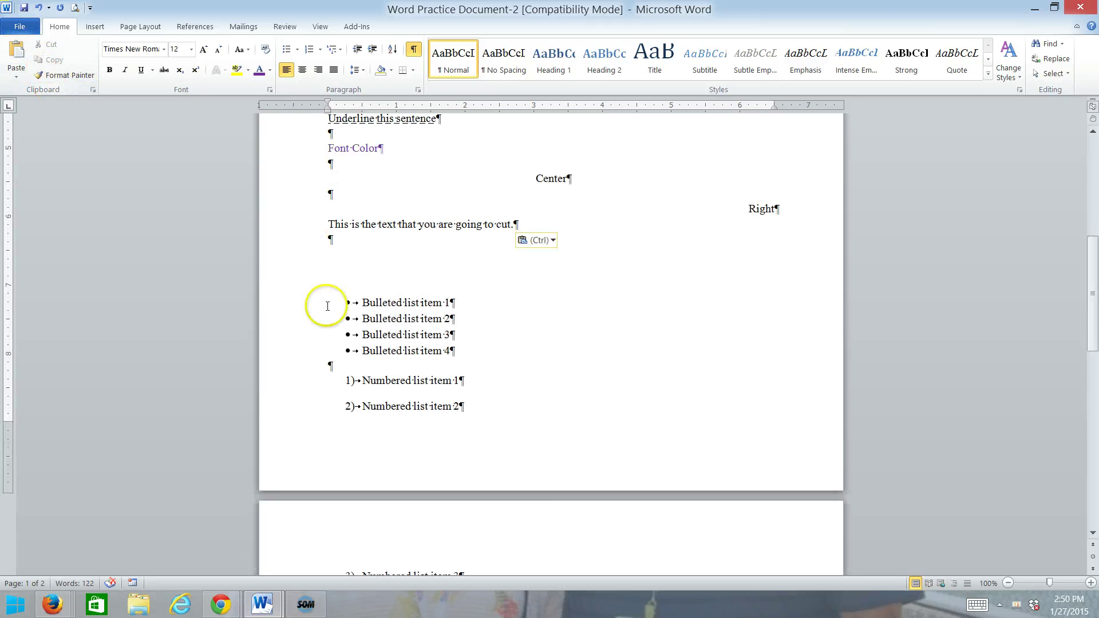
Copy 'This is the text that you are going to copy.' and paste it below Grow this text
left_click(298, 325)
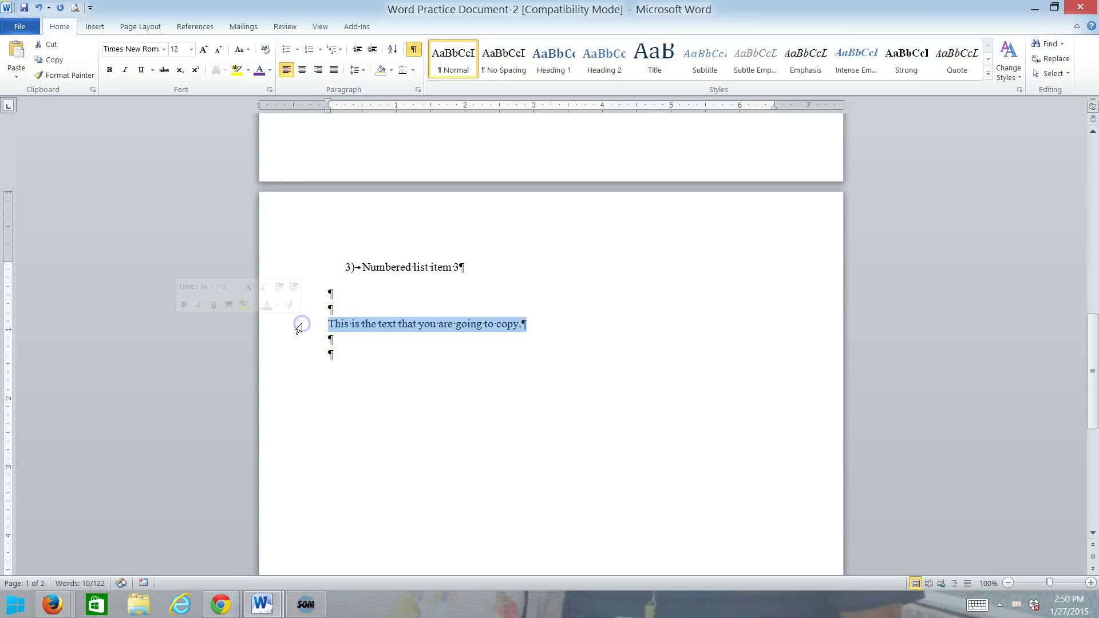
left_click(51, 60)
scroll(338, 215, "up", 13)
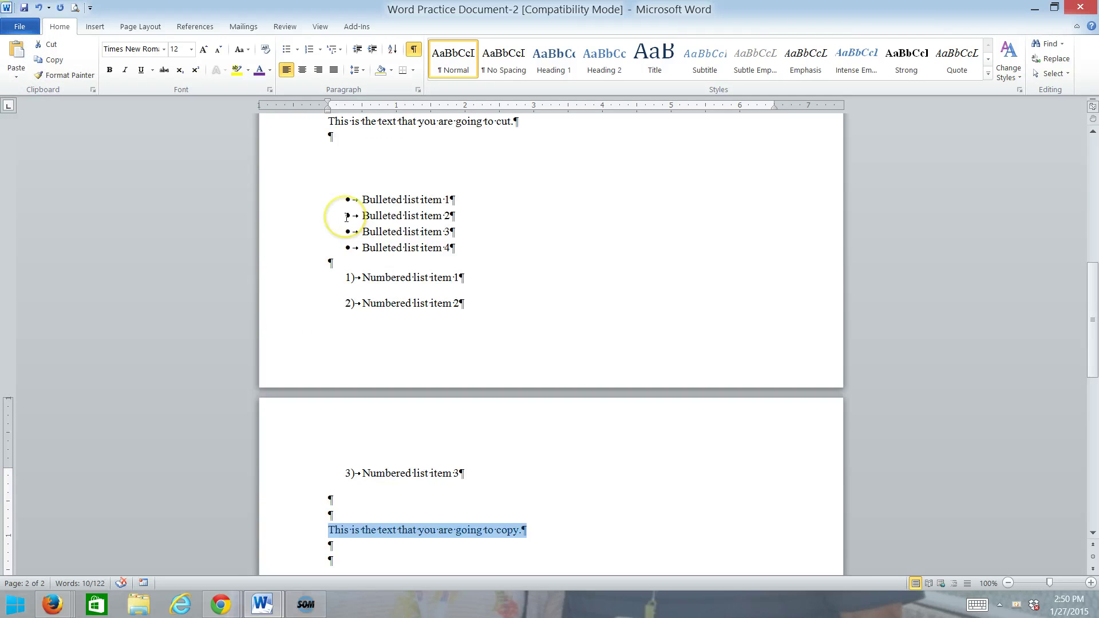
scroll(346, 217, "up", 8)
left_click(335, 132)
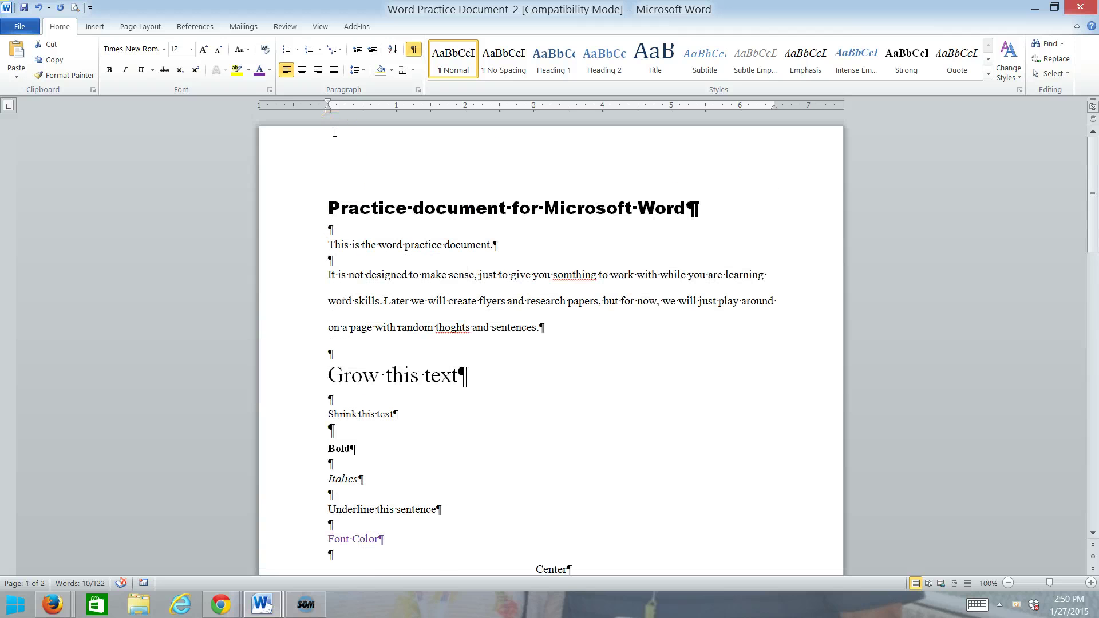
left_click(341, 395)
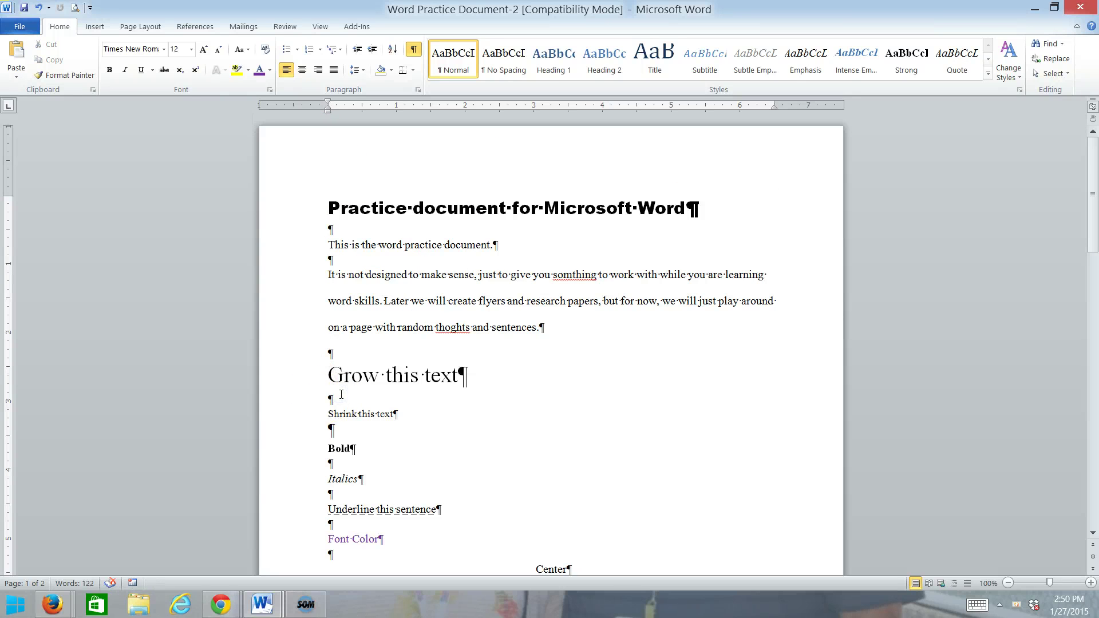
left_click(16, 51)
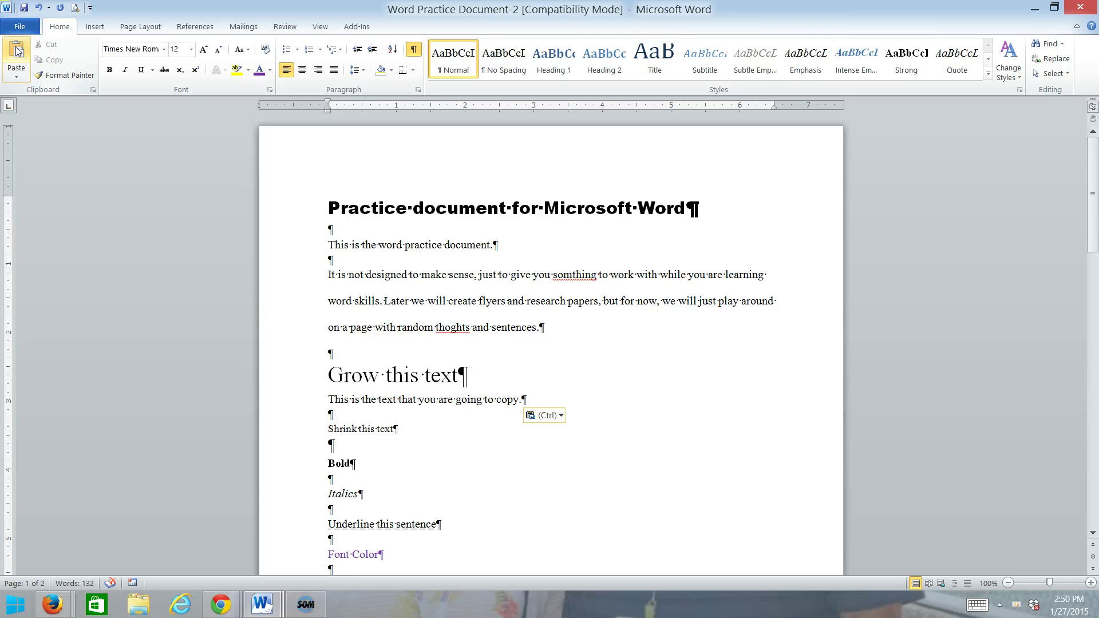
scroll(166, 280, "down", 7)
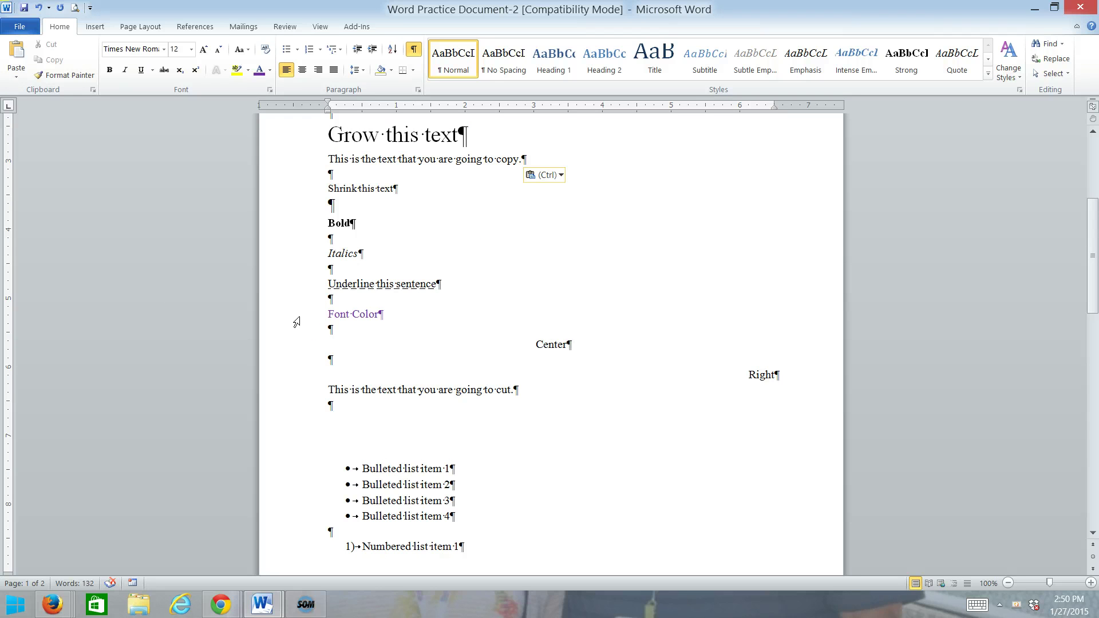
Format Painter the Font Color line's purple onto the Center line and re-centre it
left_click(298, 322)
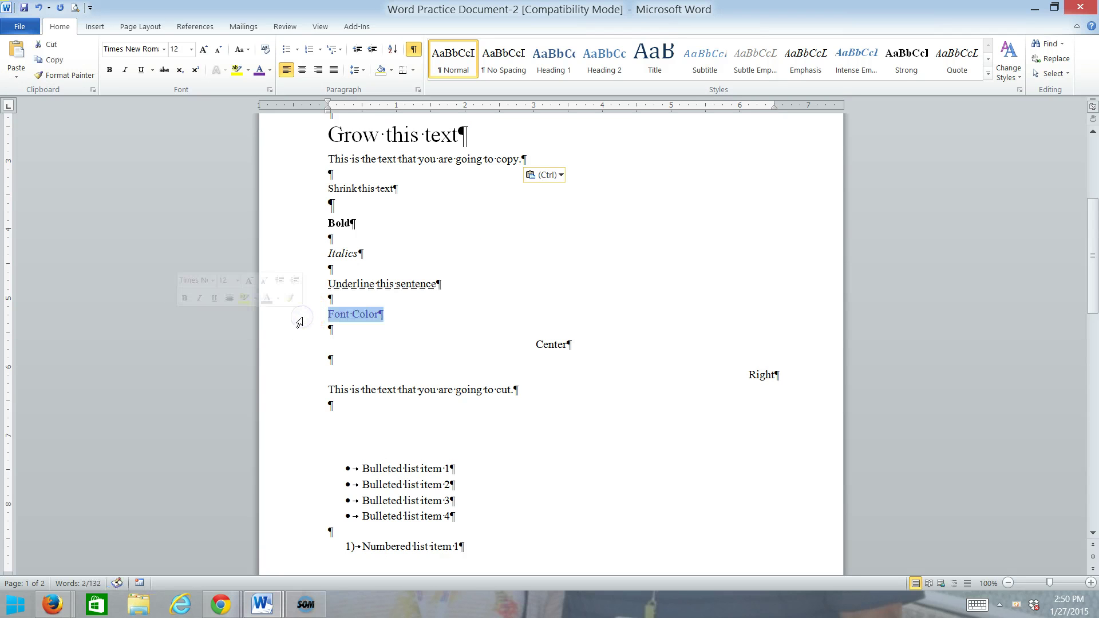
left_click(84, 75)
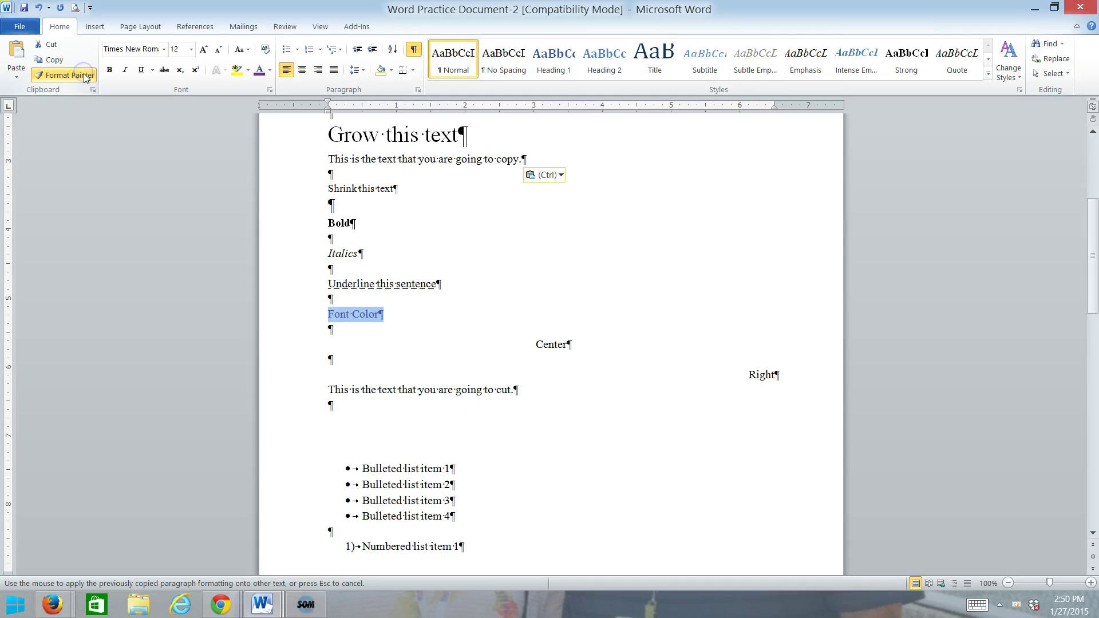
left_click(554, 344)
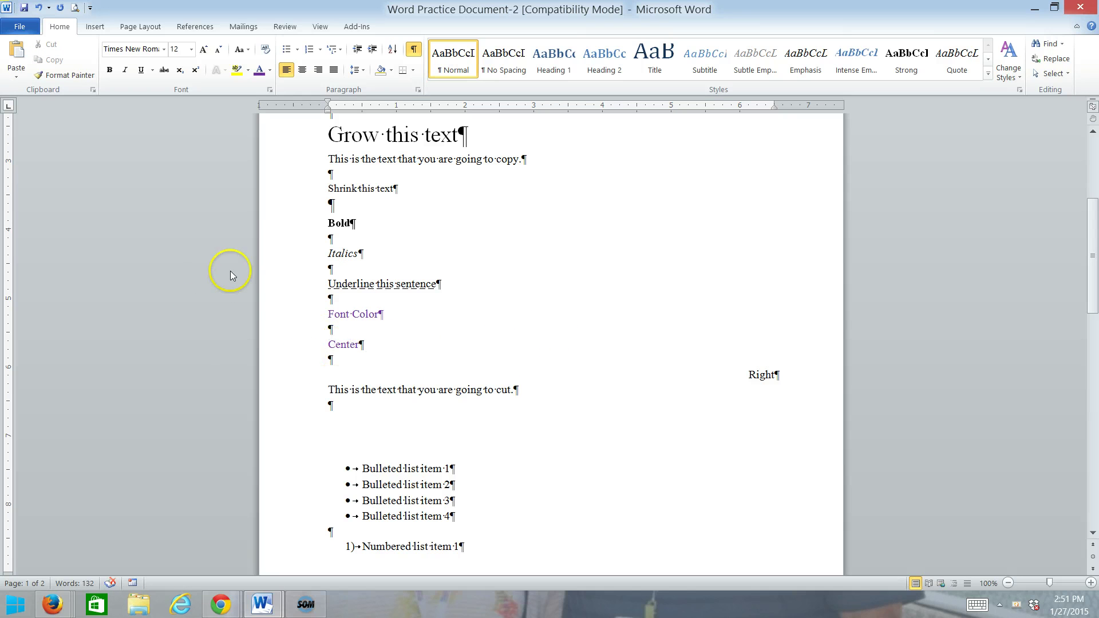
left_click(303, 71)
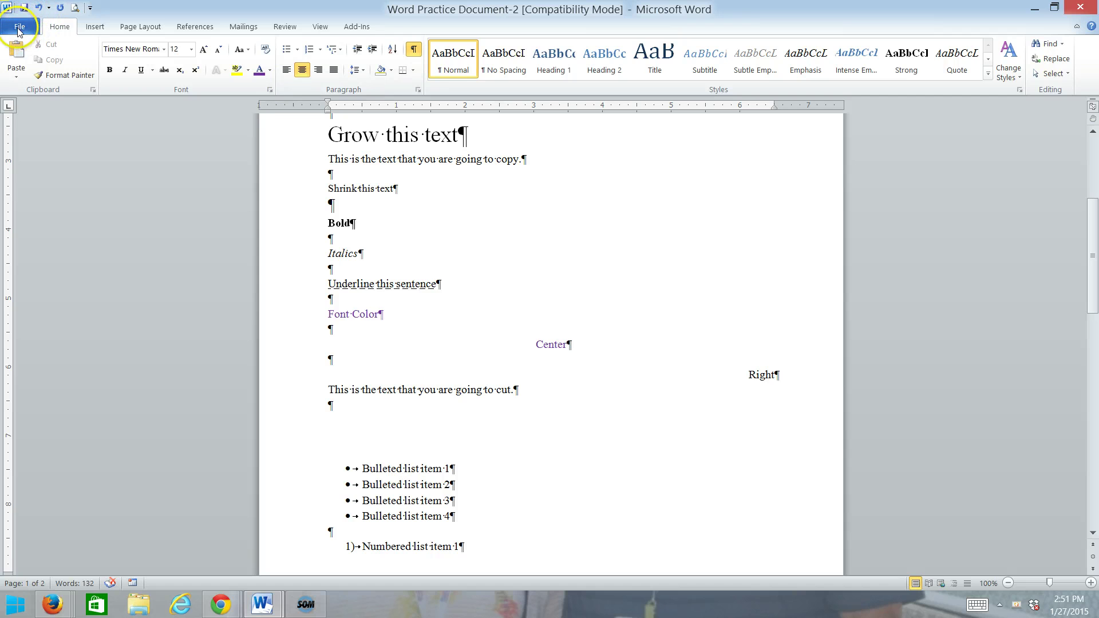
Save as 'Word Practice Document-2' in Documents, converting to the newer Word Document format
left_click(19, 28)
left_click(29, 64)
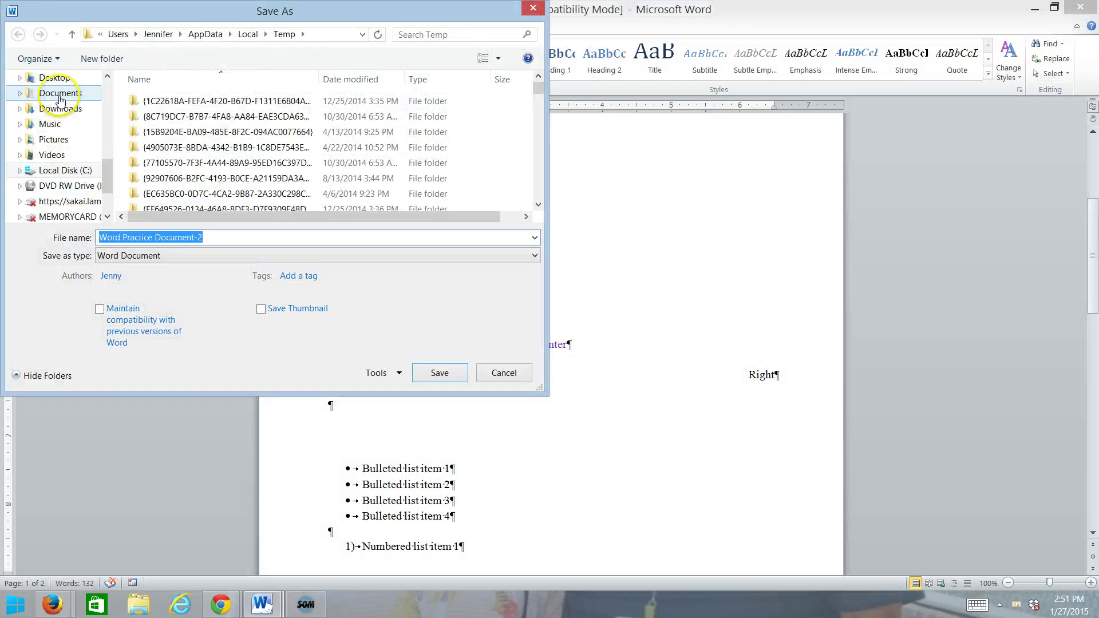
left_click(61, 96)
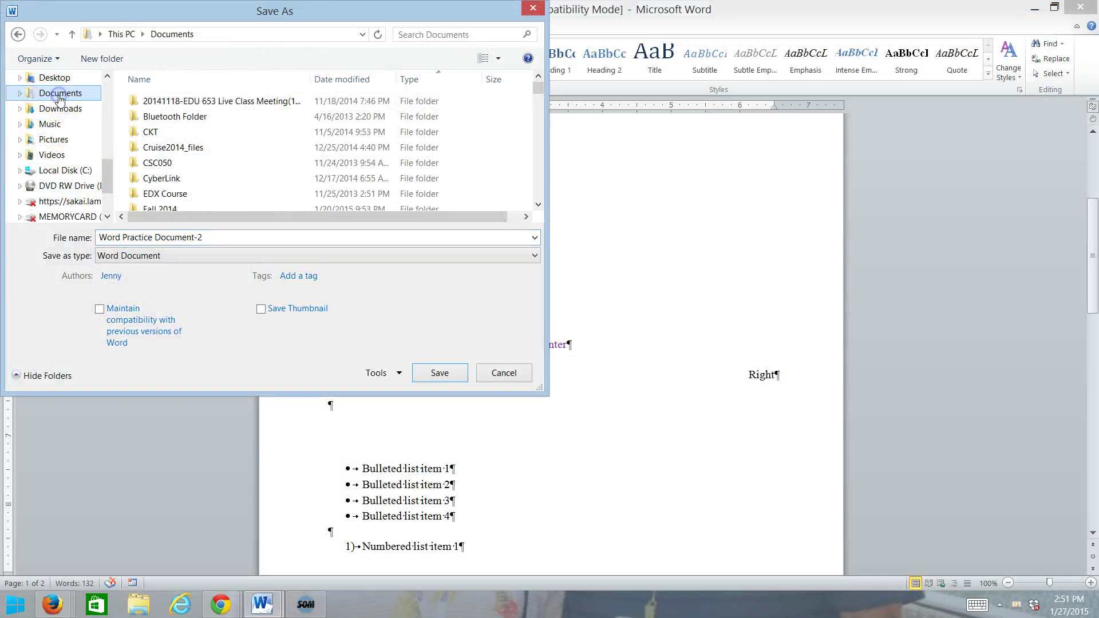
left_click(441, 379)
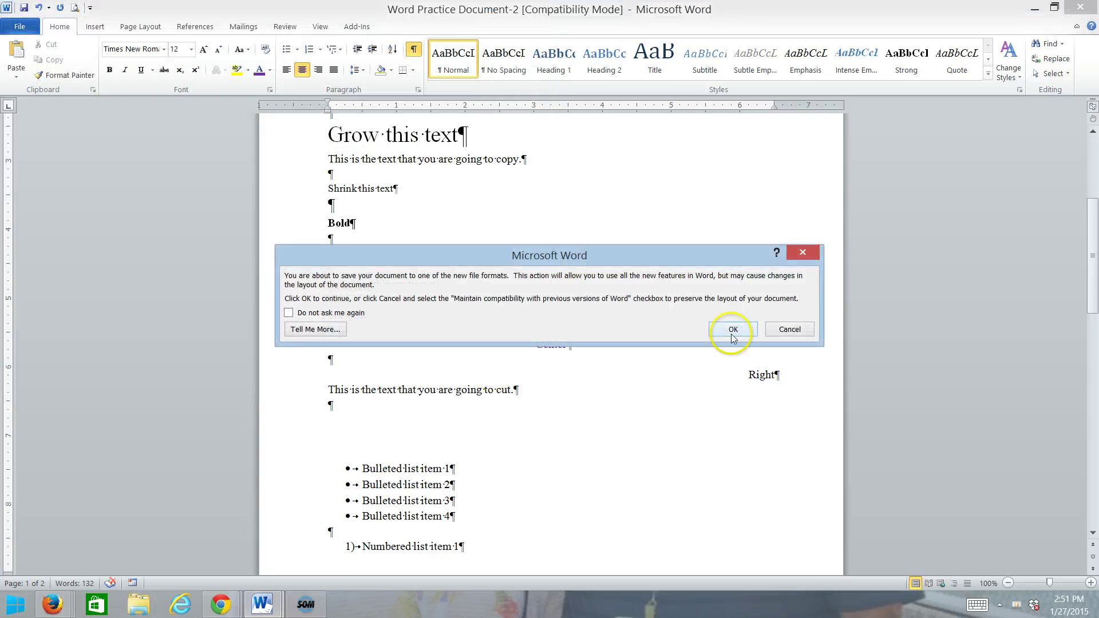
left_click(732, 330)
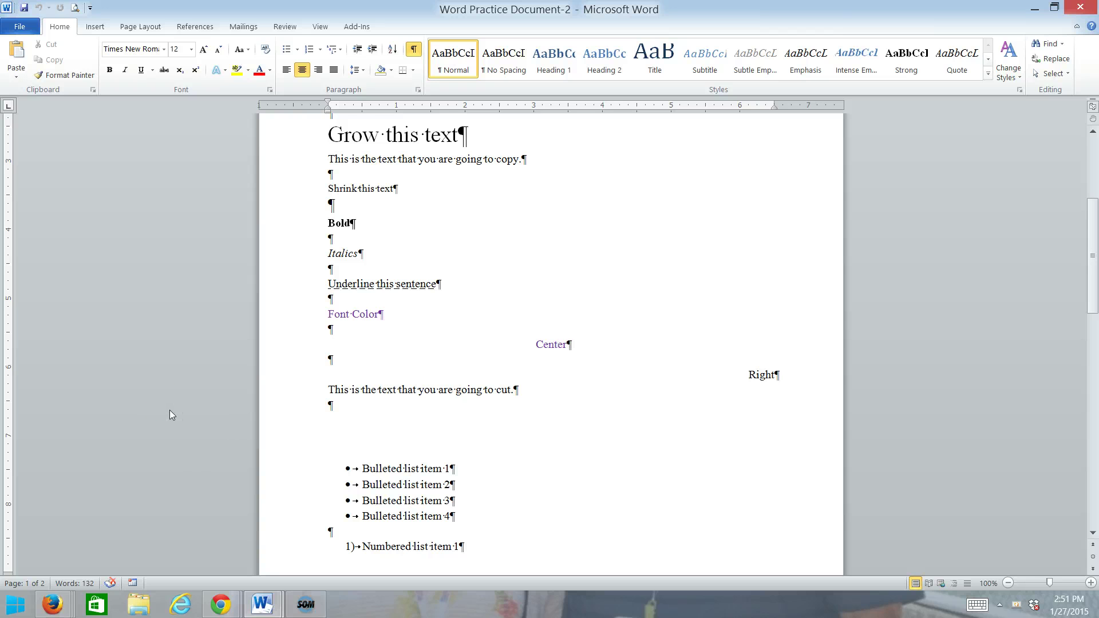
In the Sakai course site, open the Drop Box's Upload Files form in file-browser mode
mouse_move(52, 605)
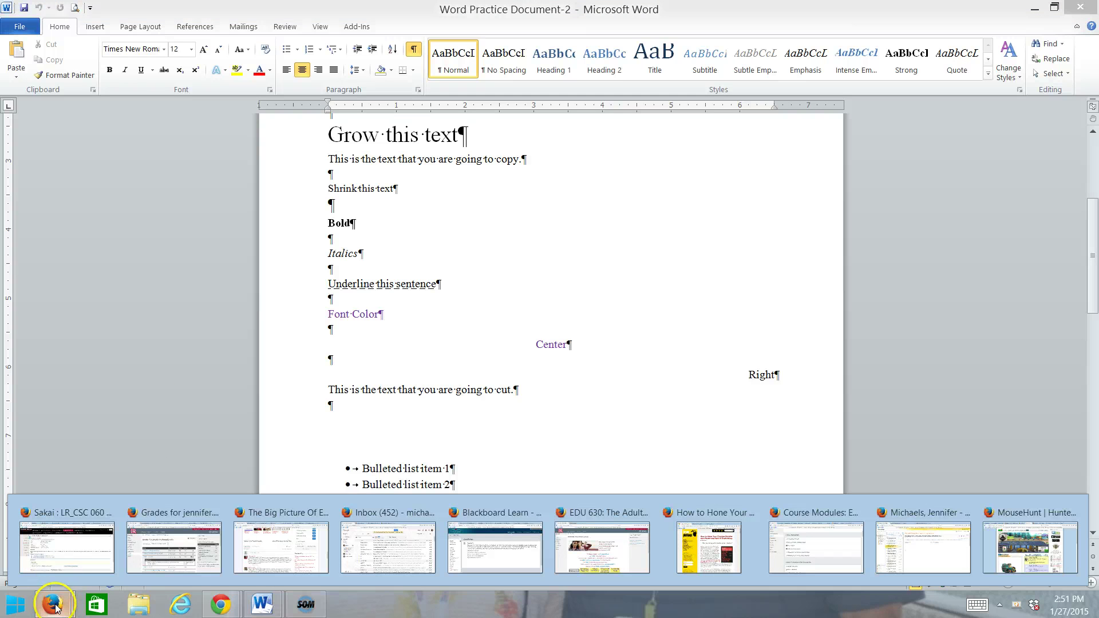
left_click(75, 553)
left_click(72, 298)
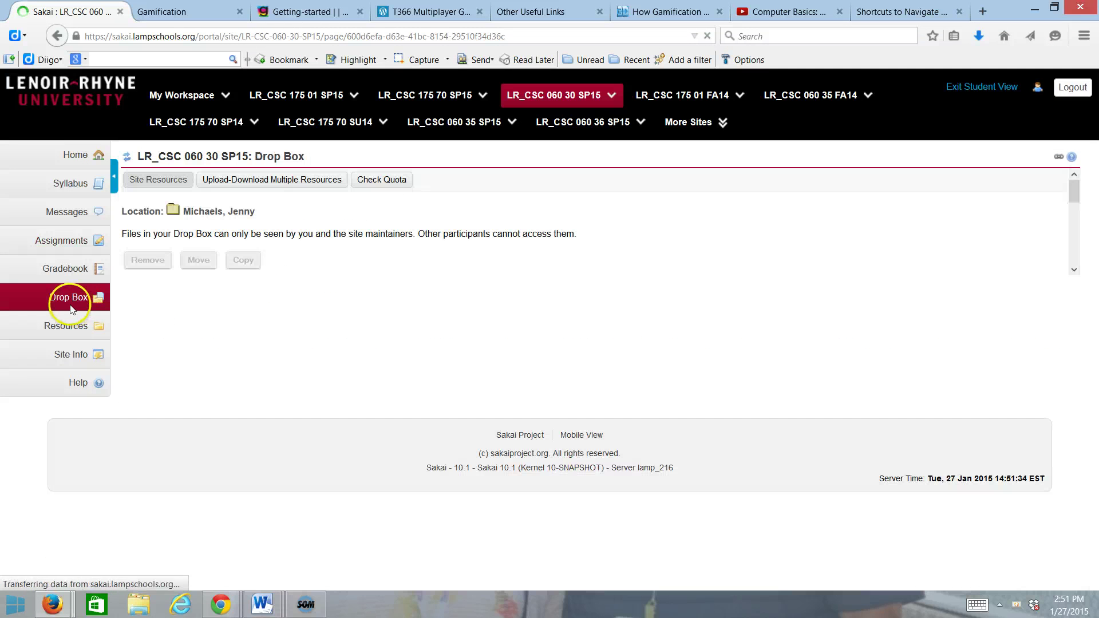
left_click(554, 307)
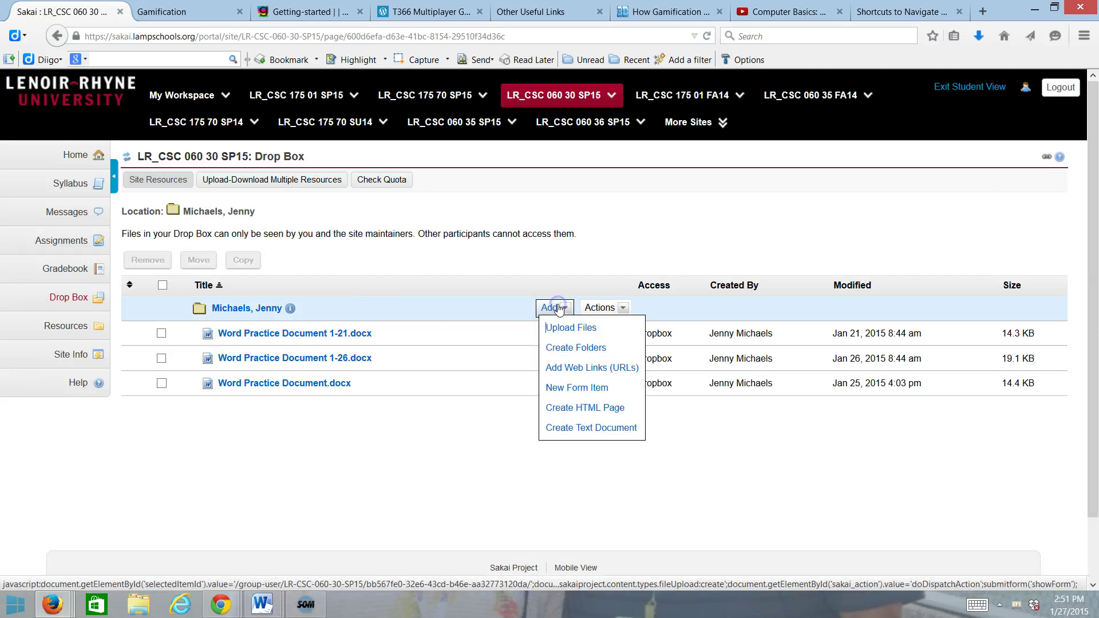
left_click(559, 331)
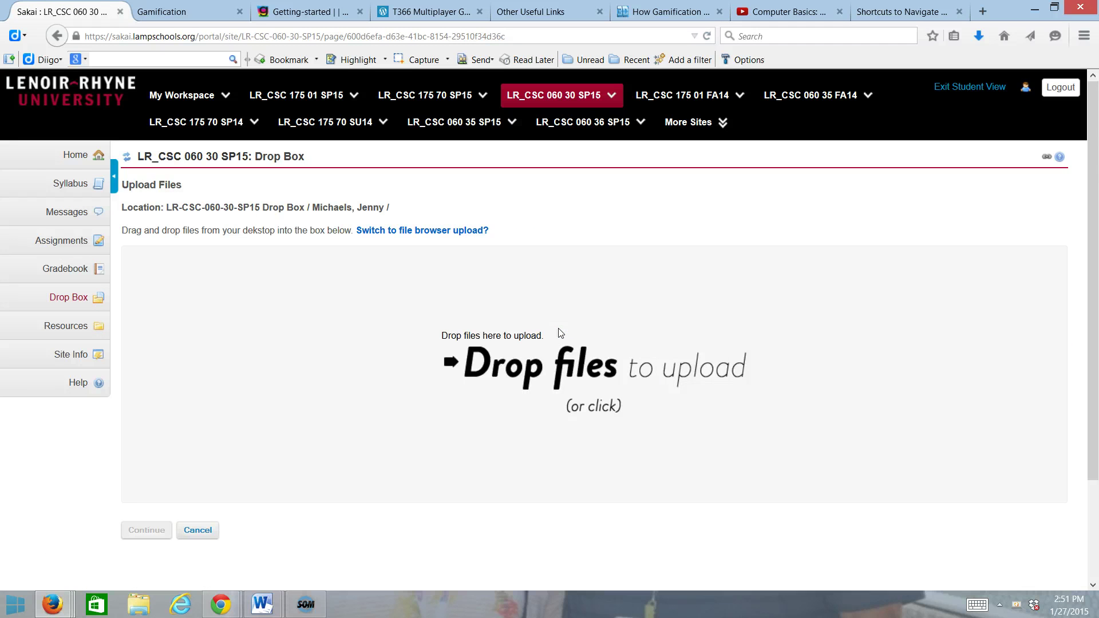
left_click(411, 231)
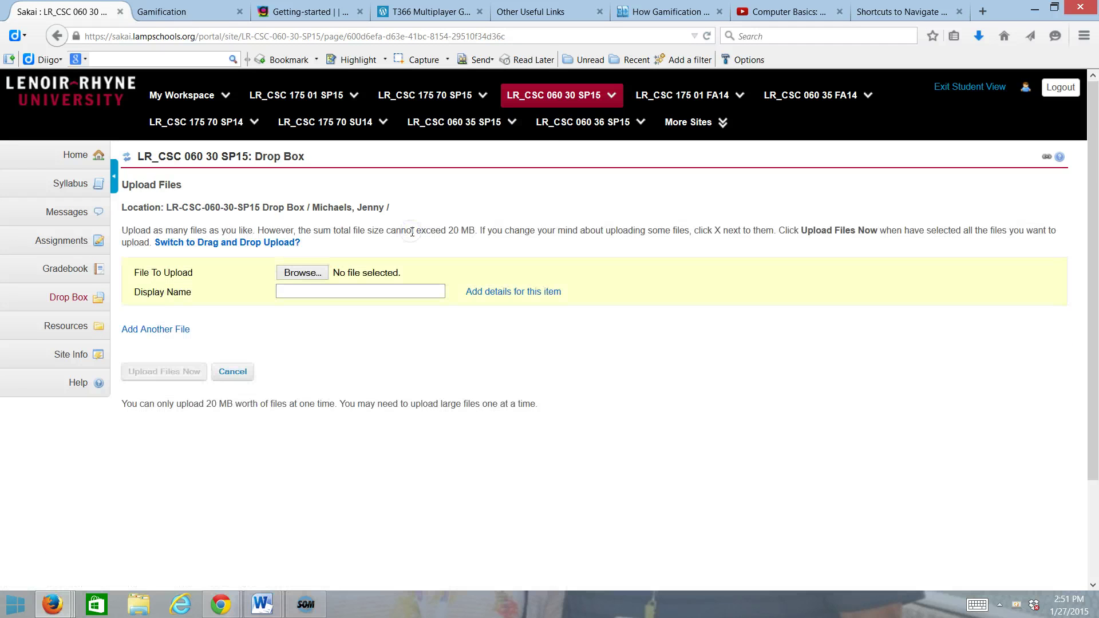
Select 'Word Practice Document-2' from Documents and upload it to the Drop Box
left_click(320, 273)
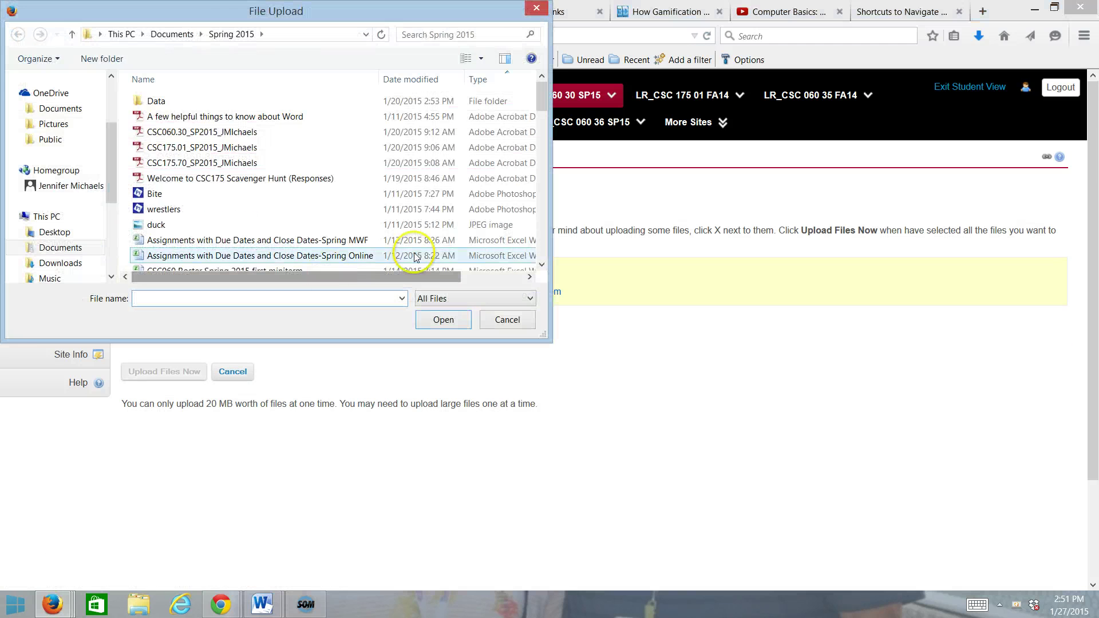
scroll(541, 238, "down", 8)
scroll(540, 238, "down", 6)
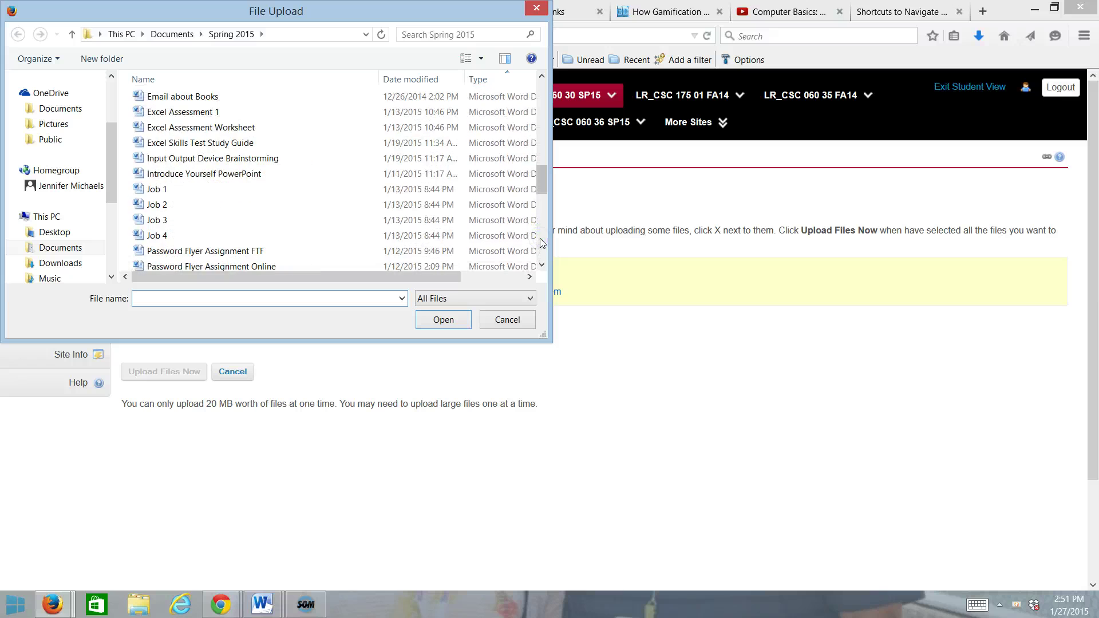
left_click(169, 36)
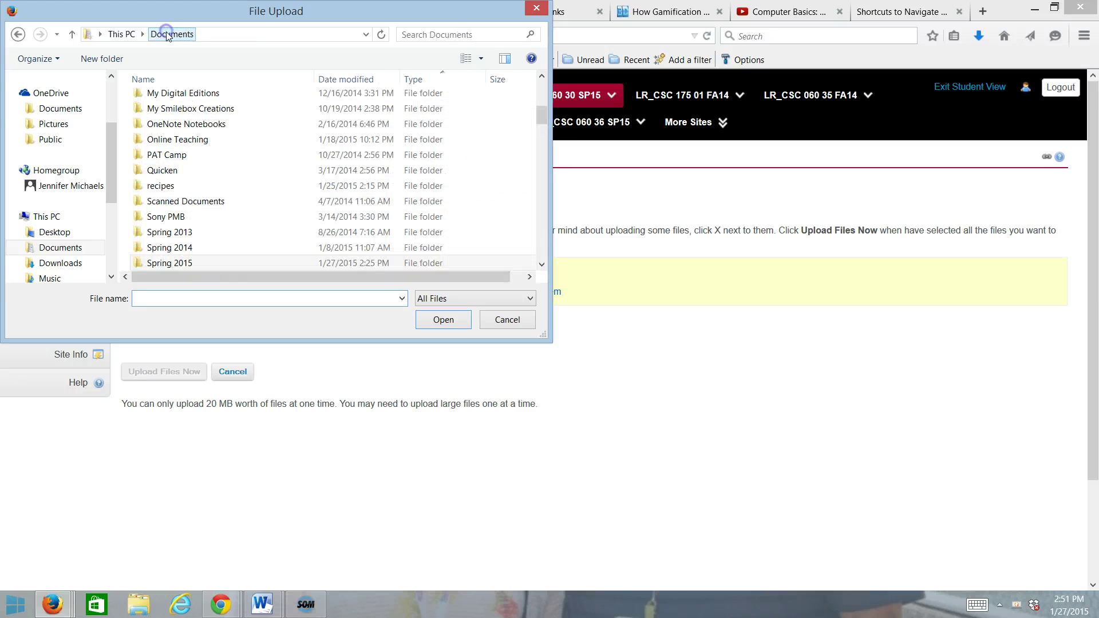
left_click_drag(543, 115, 546, 252)
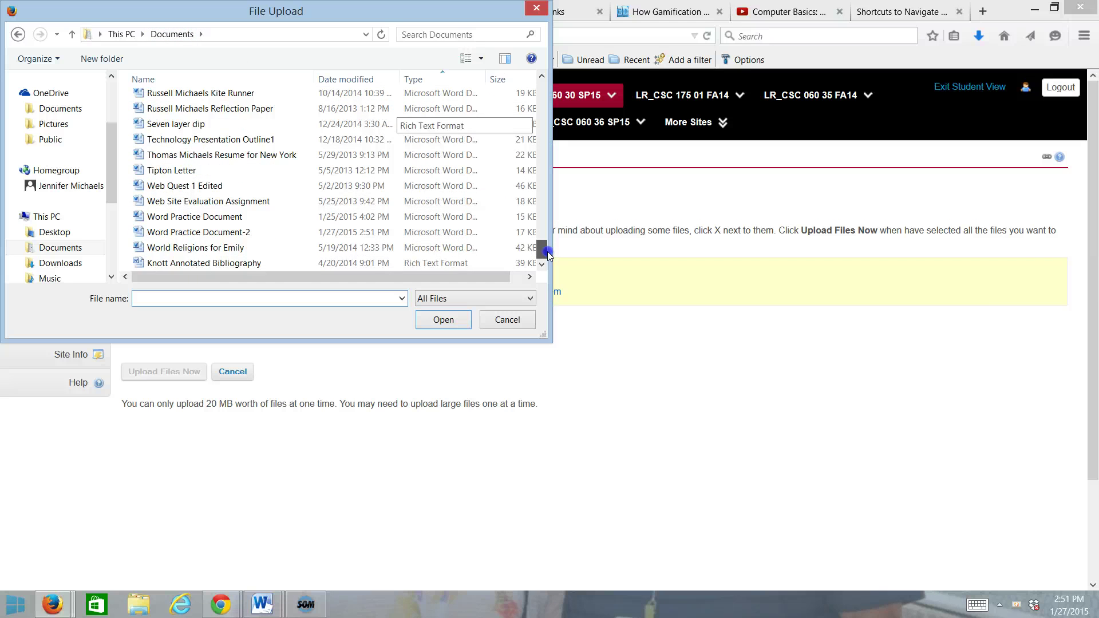
left_click(247, 232)
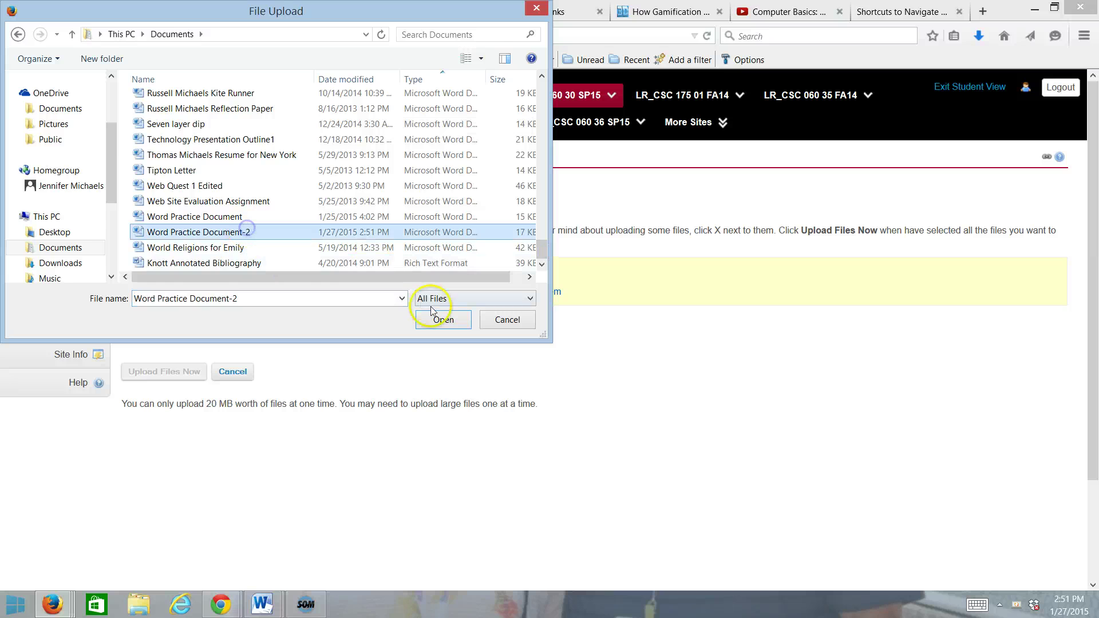
left_click(442, 319)
left_click(155, 372)
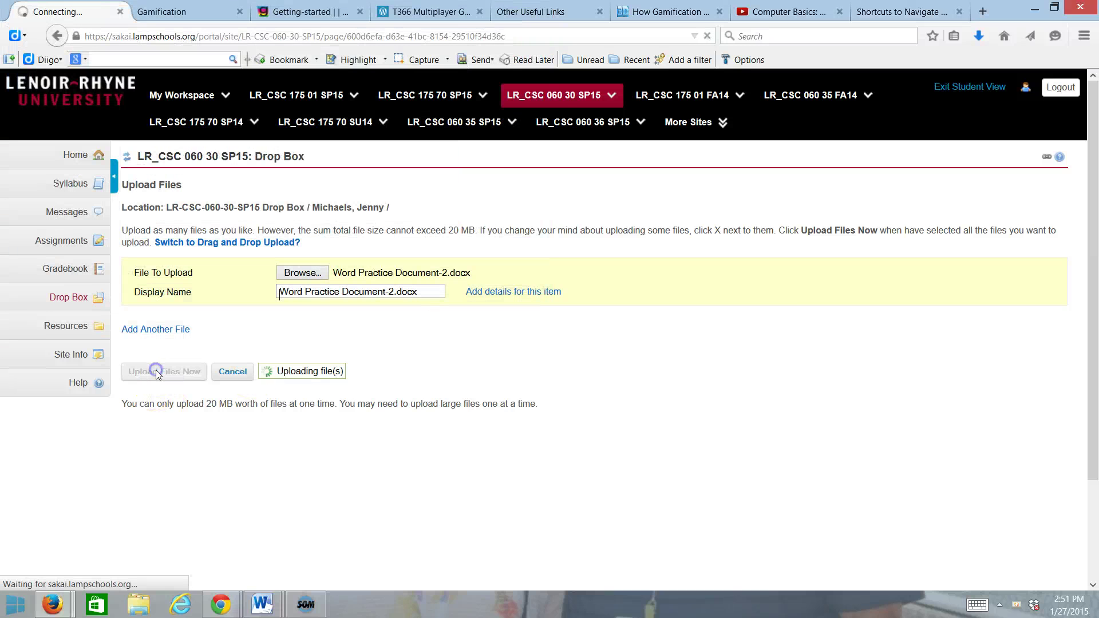